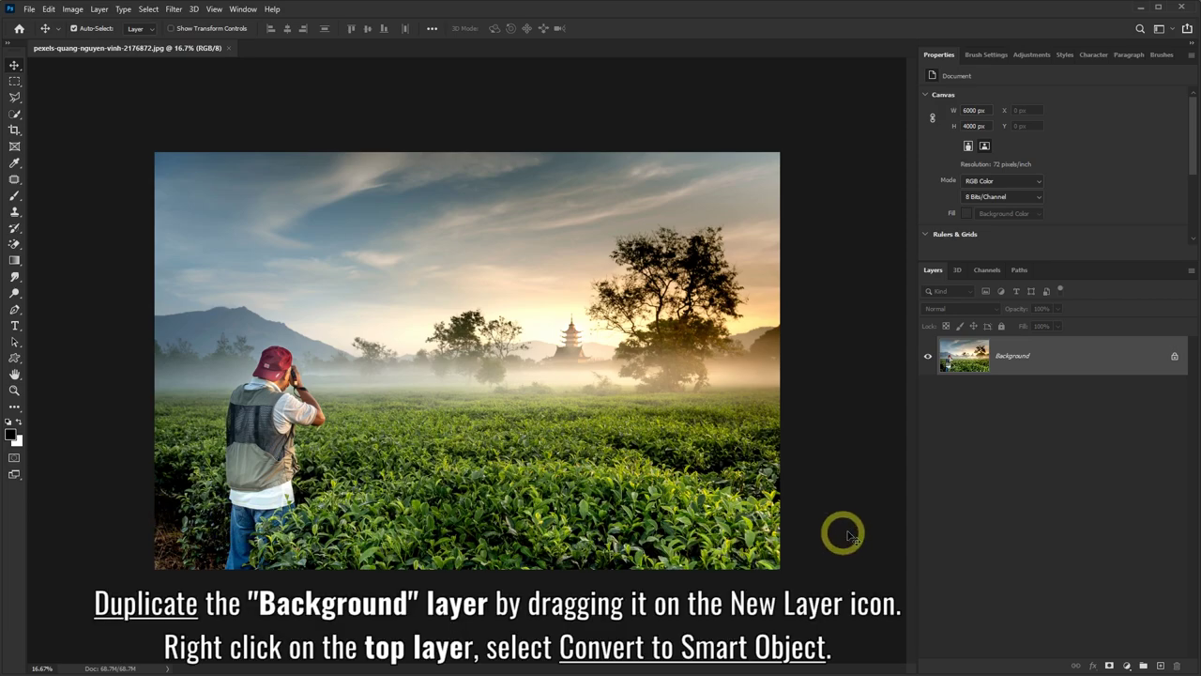
Duplicate the Background layer and convert 'Background copy' into a Smart Object.
left_click_drag(1104, 357, 1163, 667)
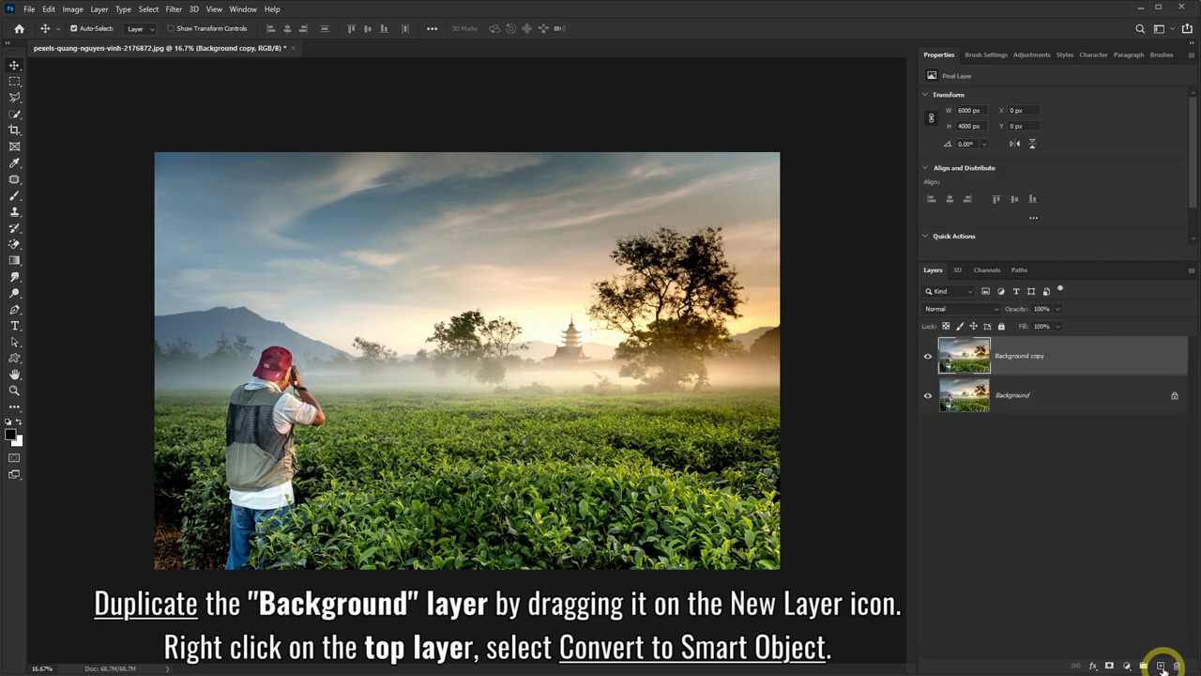
right_click(1068, 348)
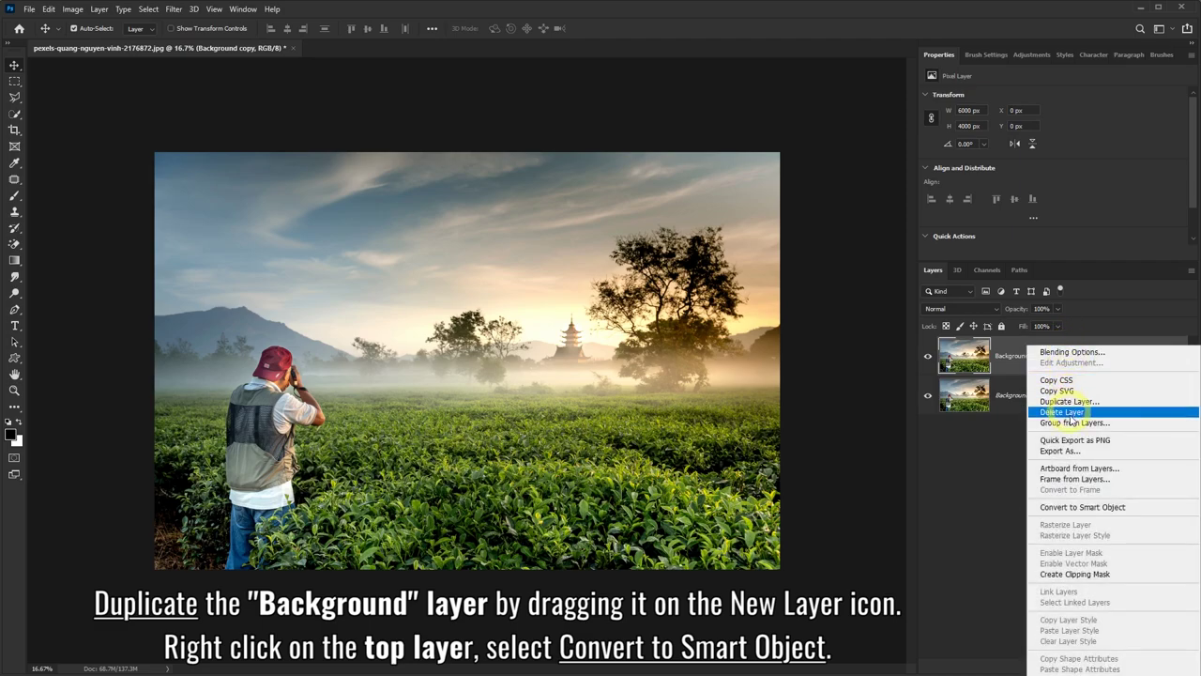
left_click(1080, 509)
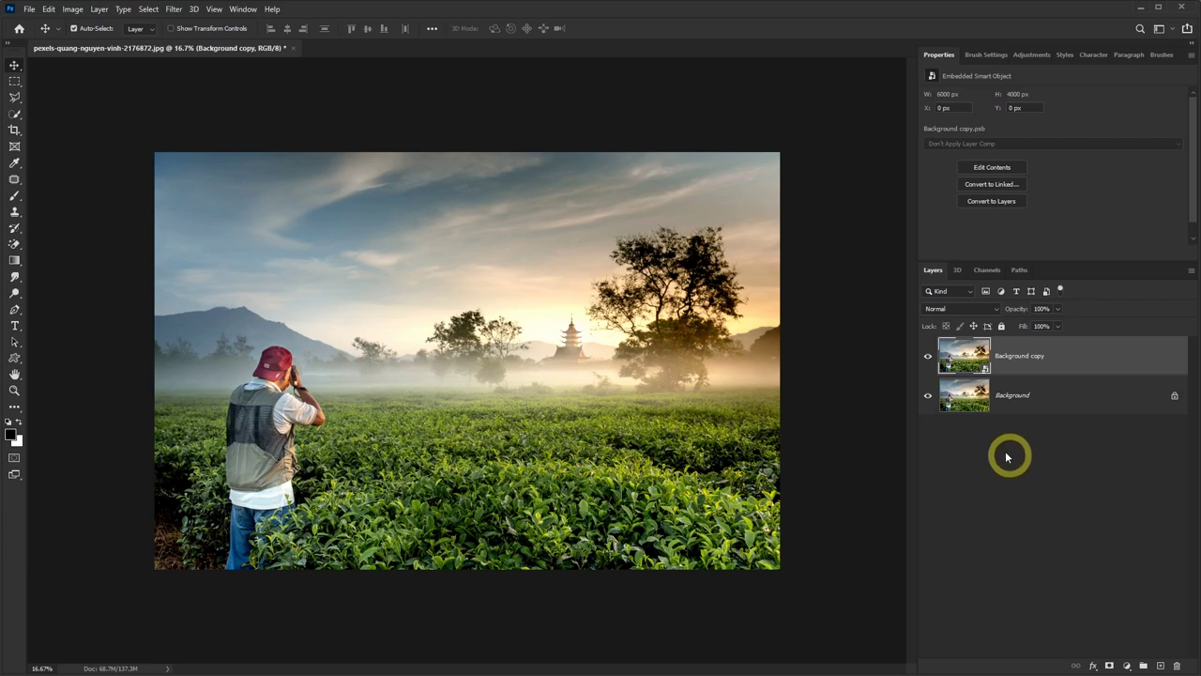
Open the Camera Raw Filter and expand its Split Toning panel.
left_click(174, 11)
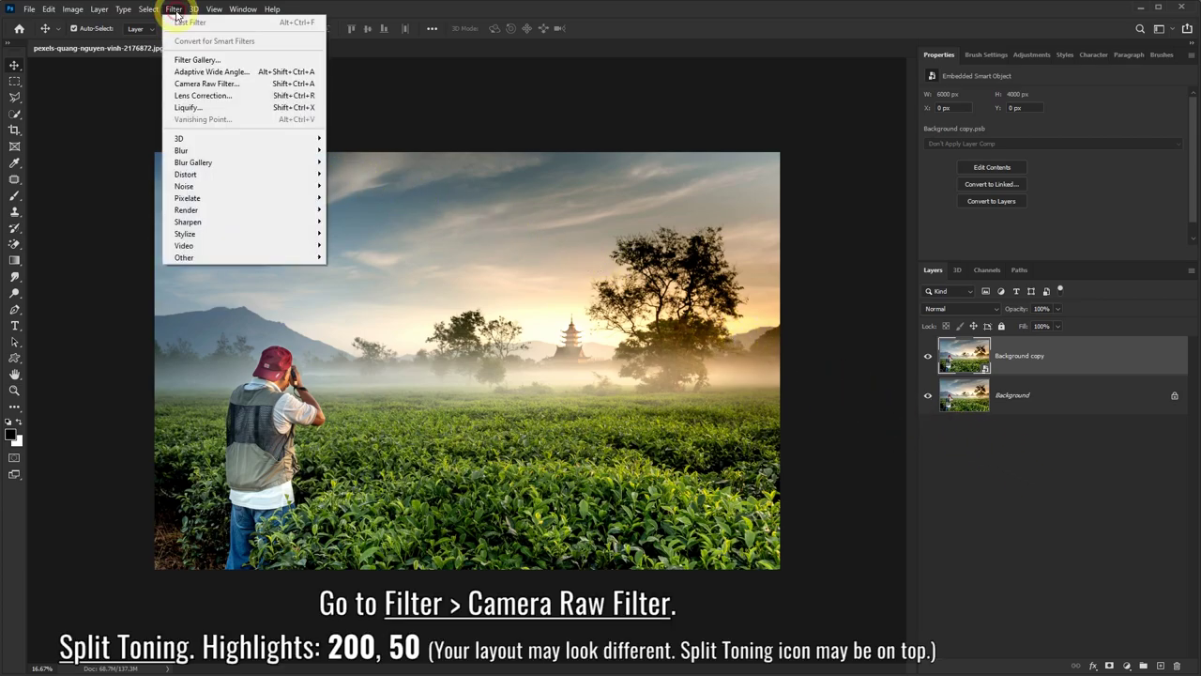
left_click(207, 86)
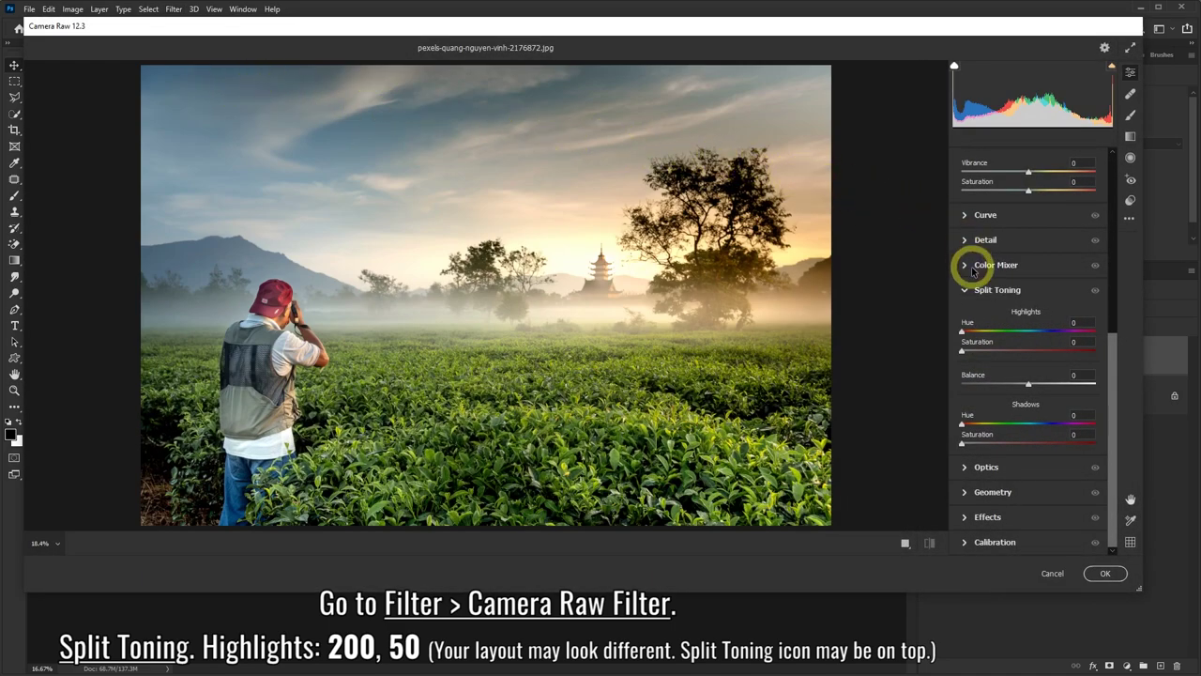
left_click(968, 291)
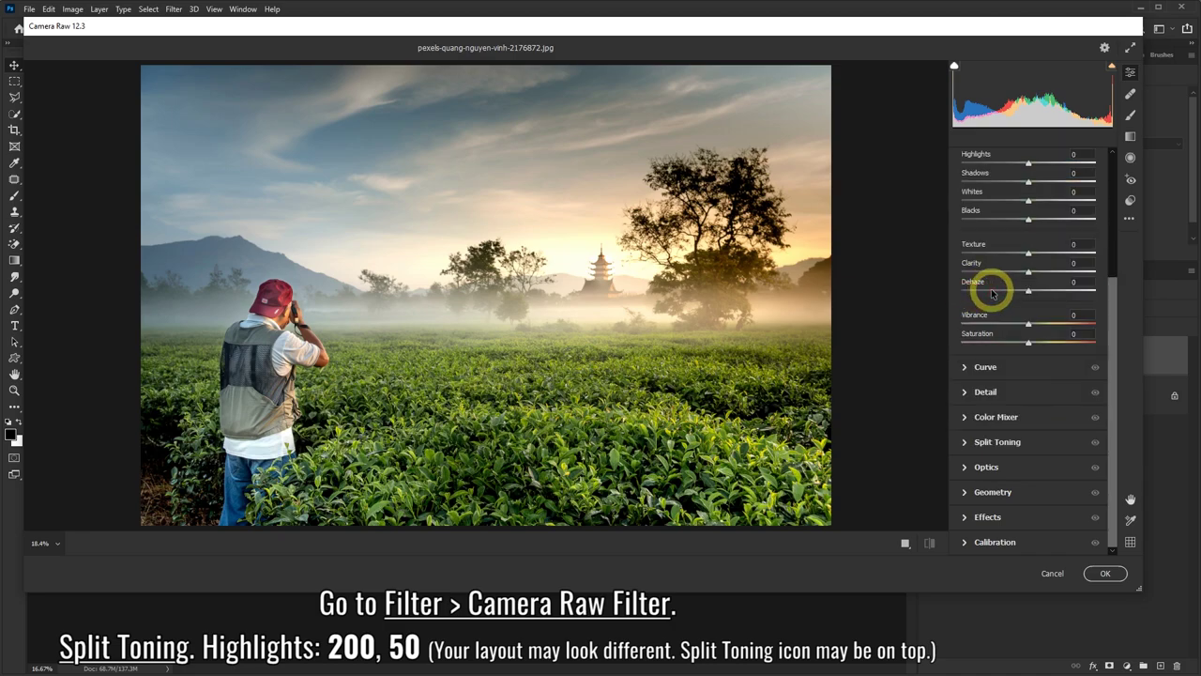
scroll(992, 293, "up", 3)
scroll(985, 234, "up", 2)
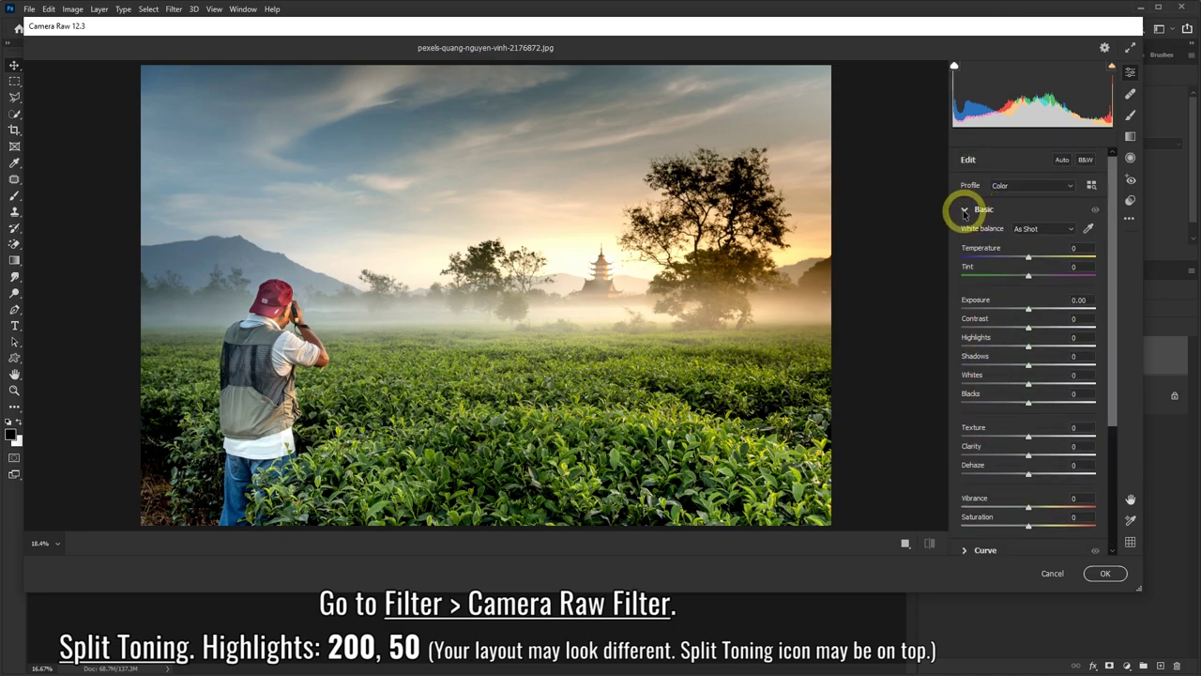
left_click(964, 211)
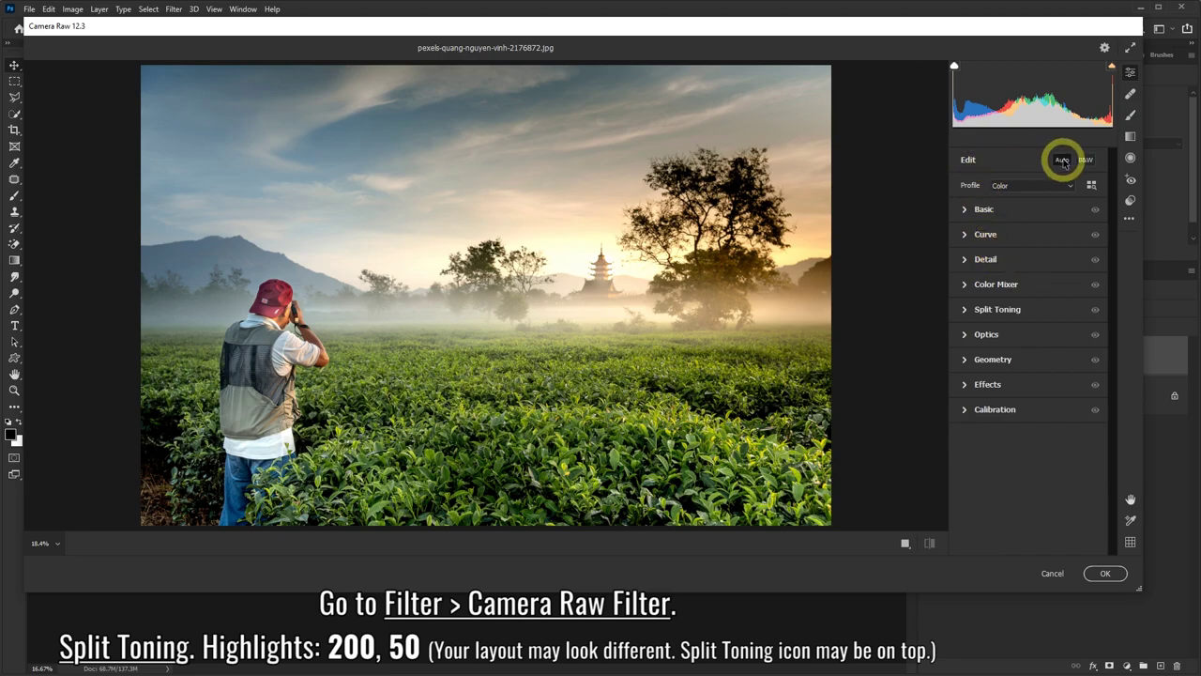
left_click(966, 310)
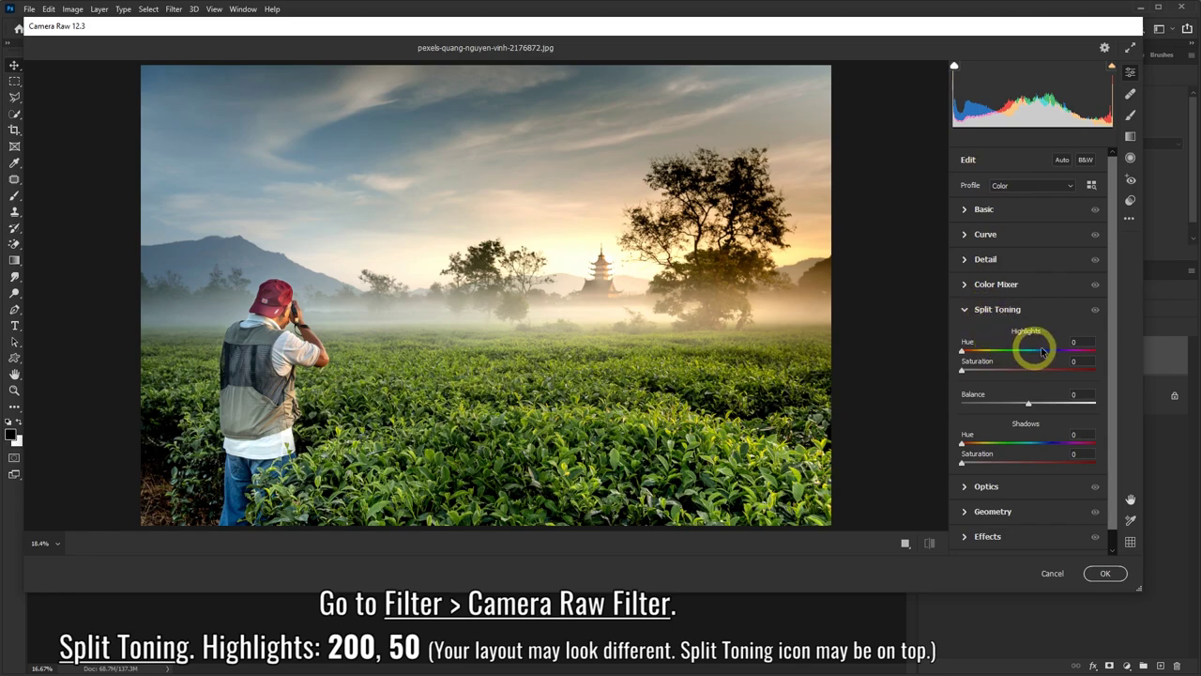
Set the Split Toning highlights to hue 200 and saturation 50, then apply the filter.
left_click(1076, 341)
type("200")
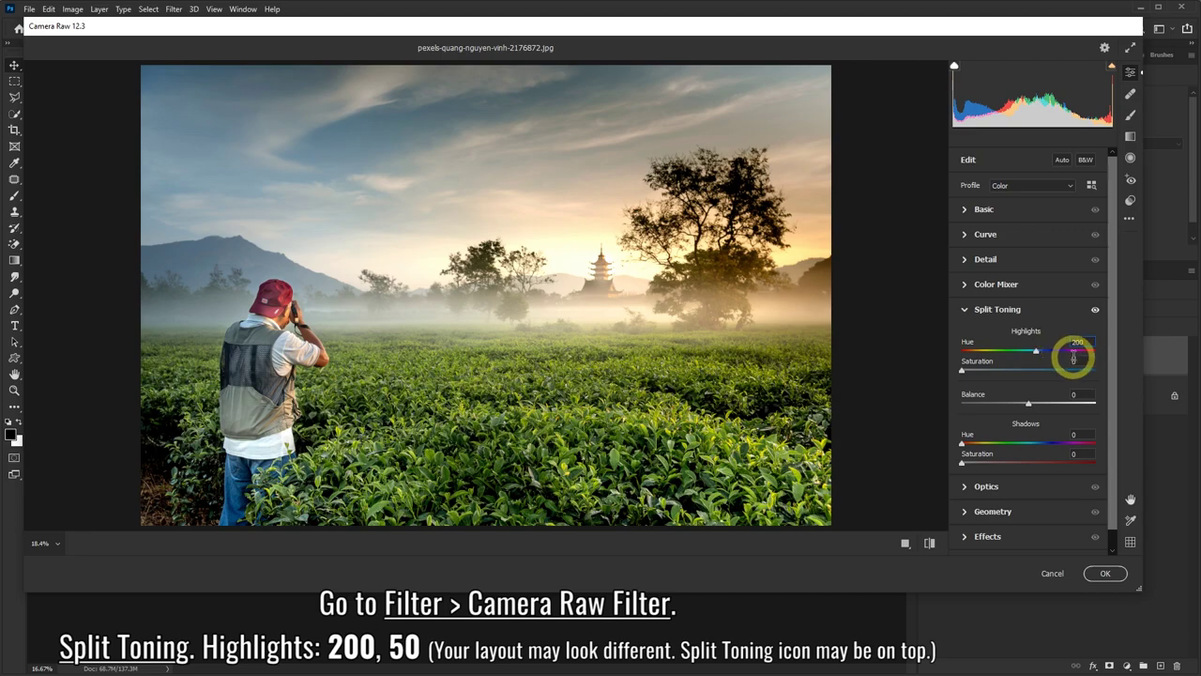
left_click(1073, 362)
type("50")
key("Return")
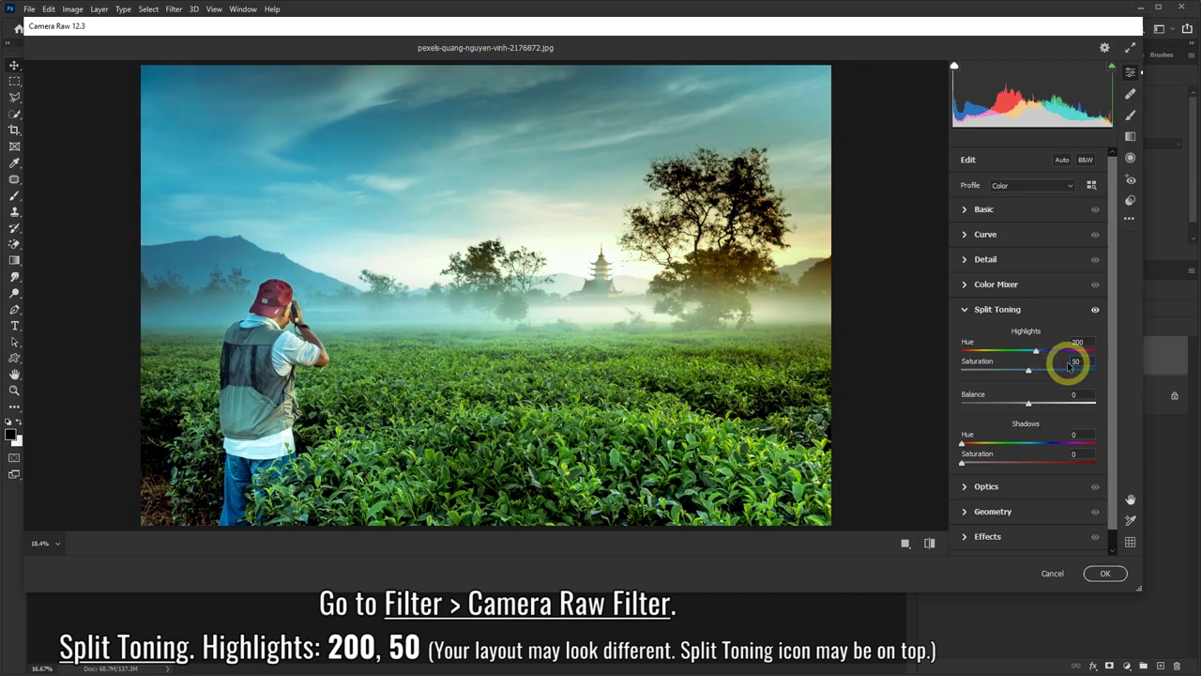
left_click(1079, 361)
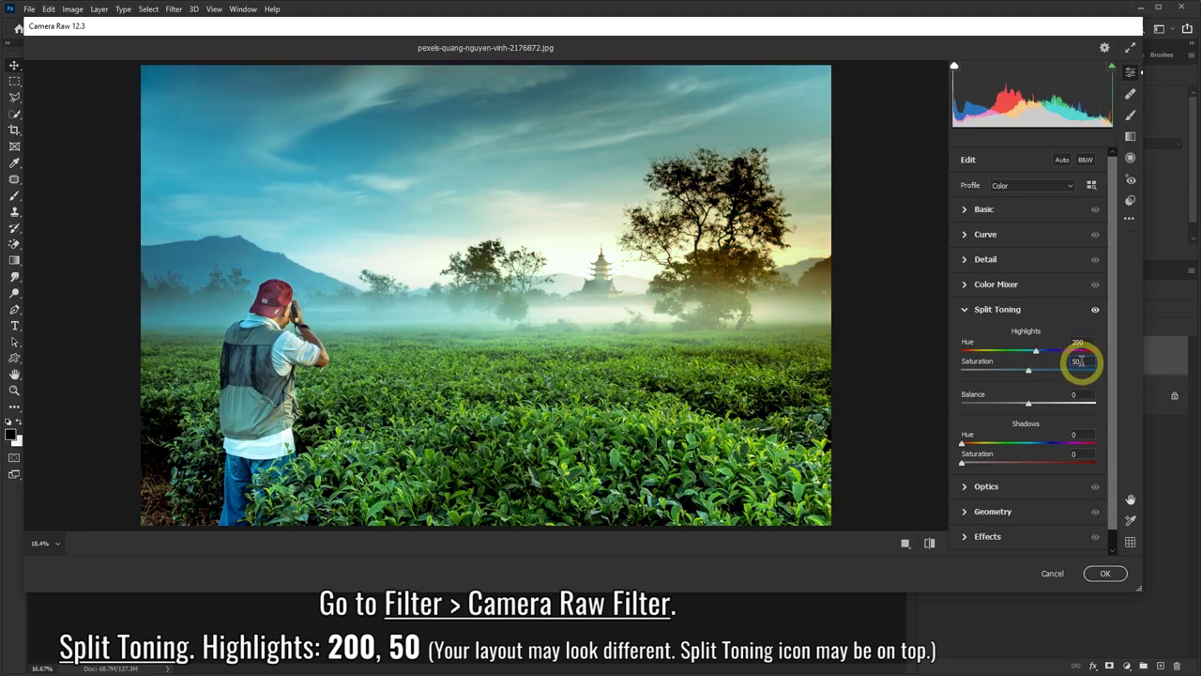
left_click(1106, 575)
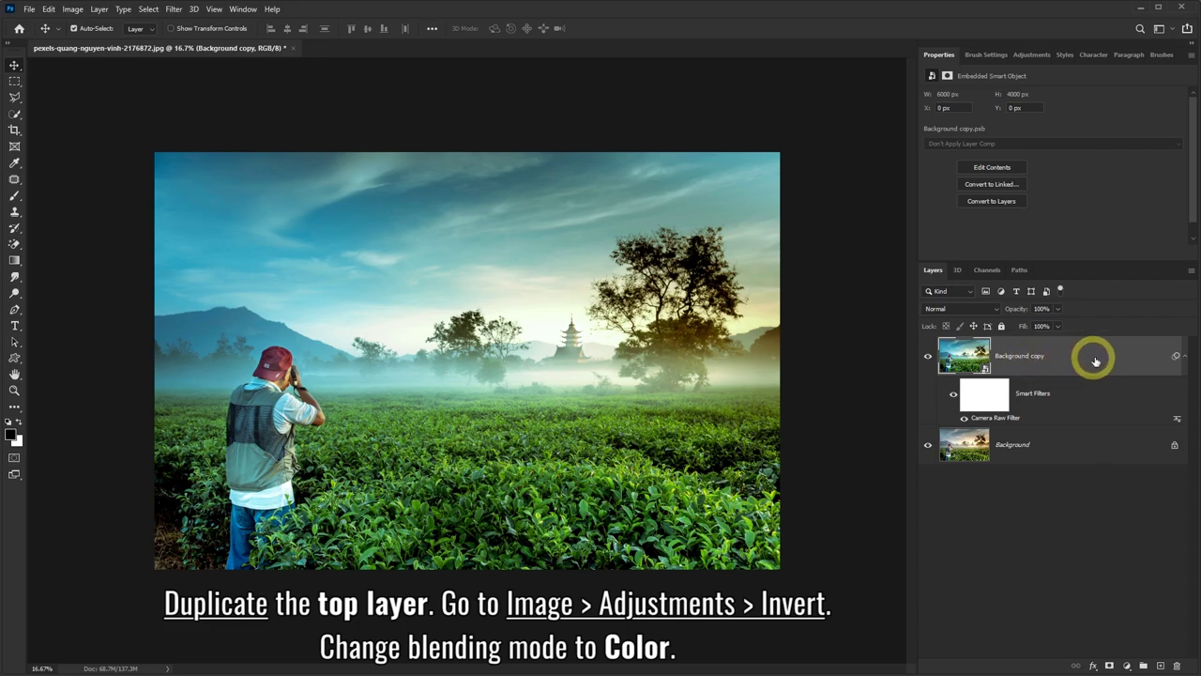
Duplicate the top smart layer, invert it, and set its blend mode to Color.
left_click_drag(1104, 355, 1161, 665)
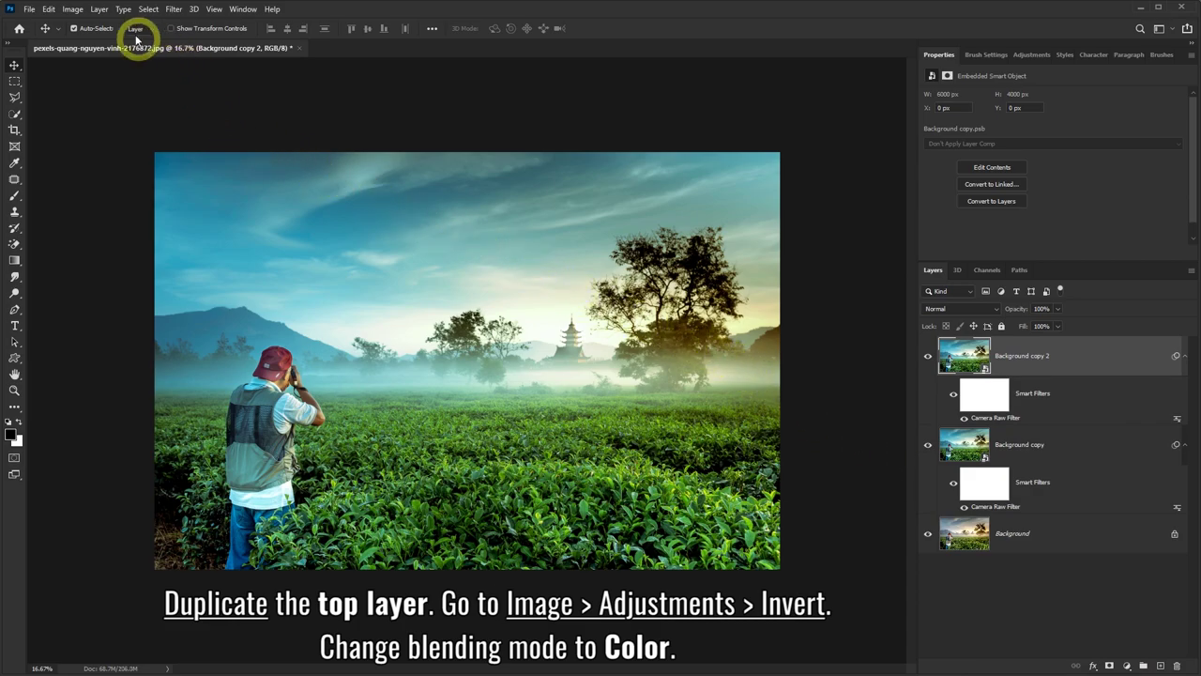
left_click(76, 11)
mouse_move(92, 42)
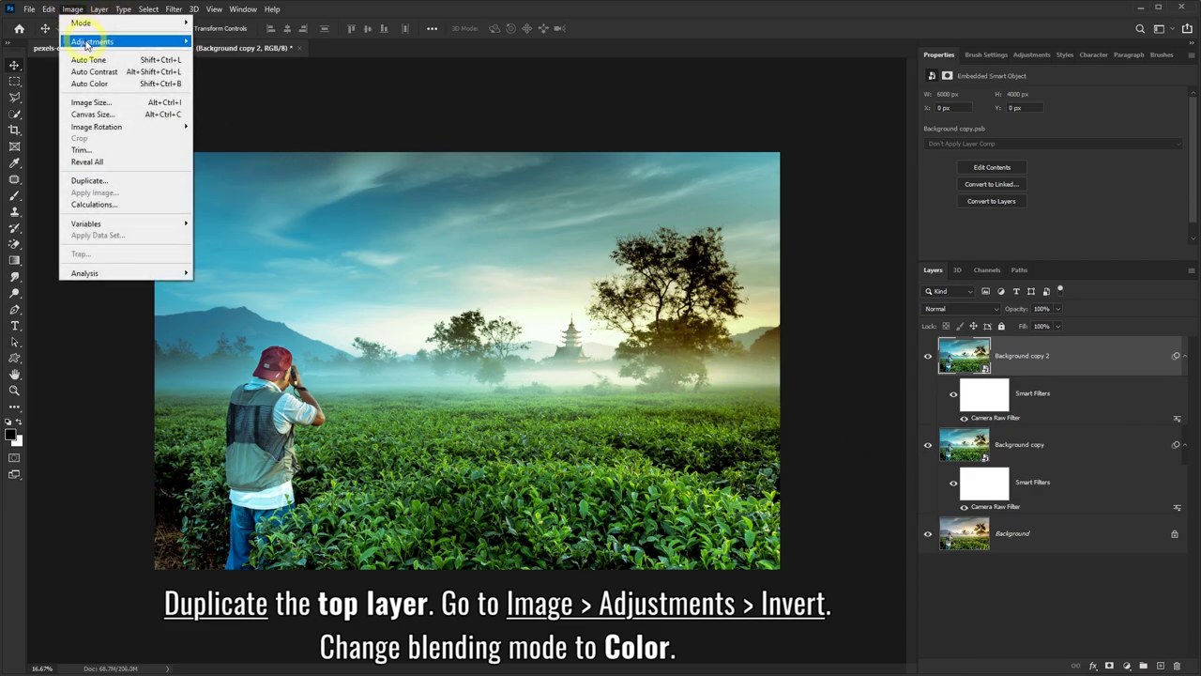
left_click(131, 38)
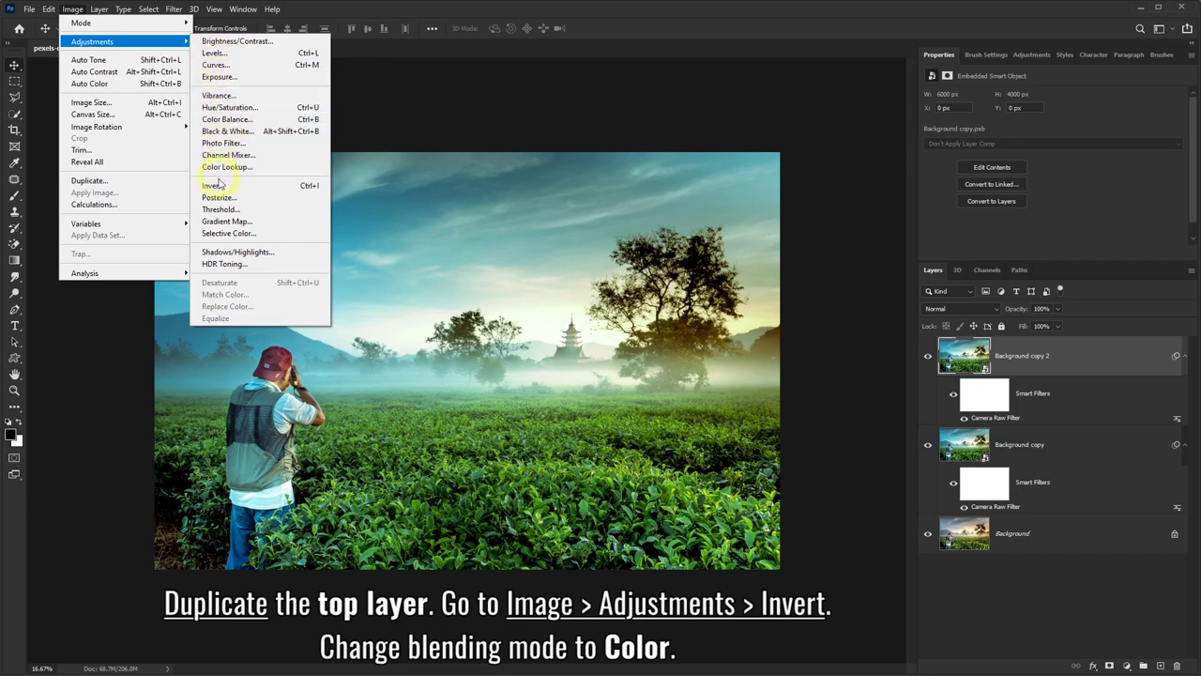
left_click(213, 190)
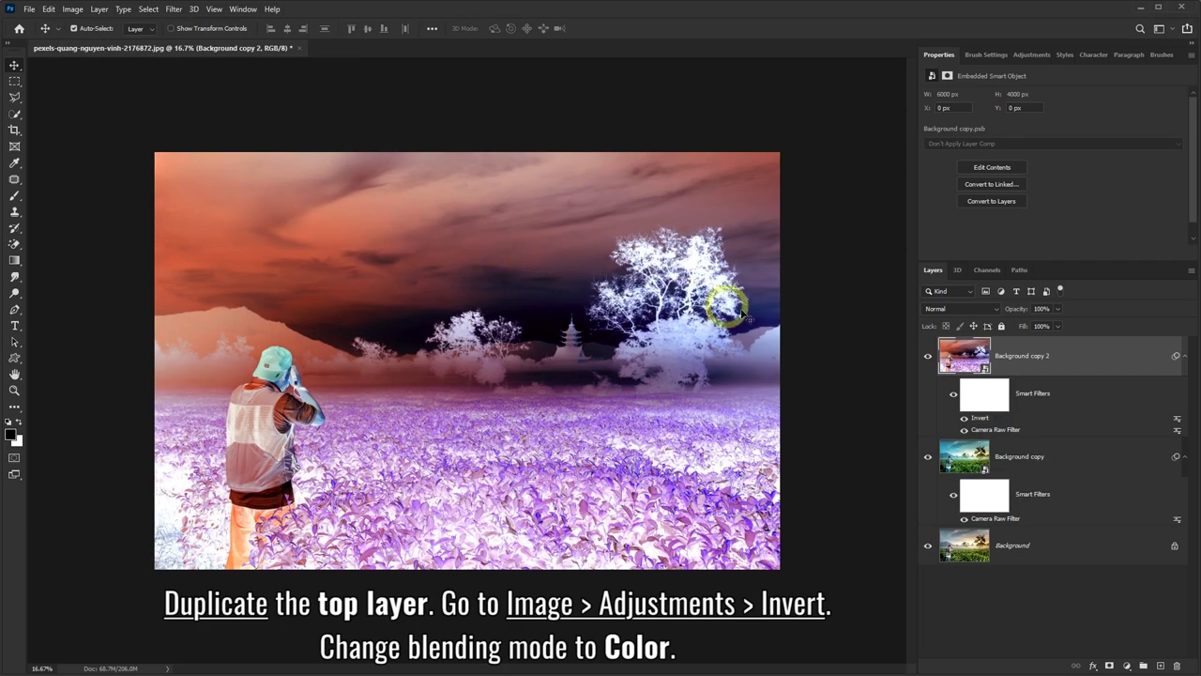
left_click(995, 308)
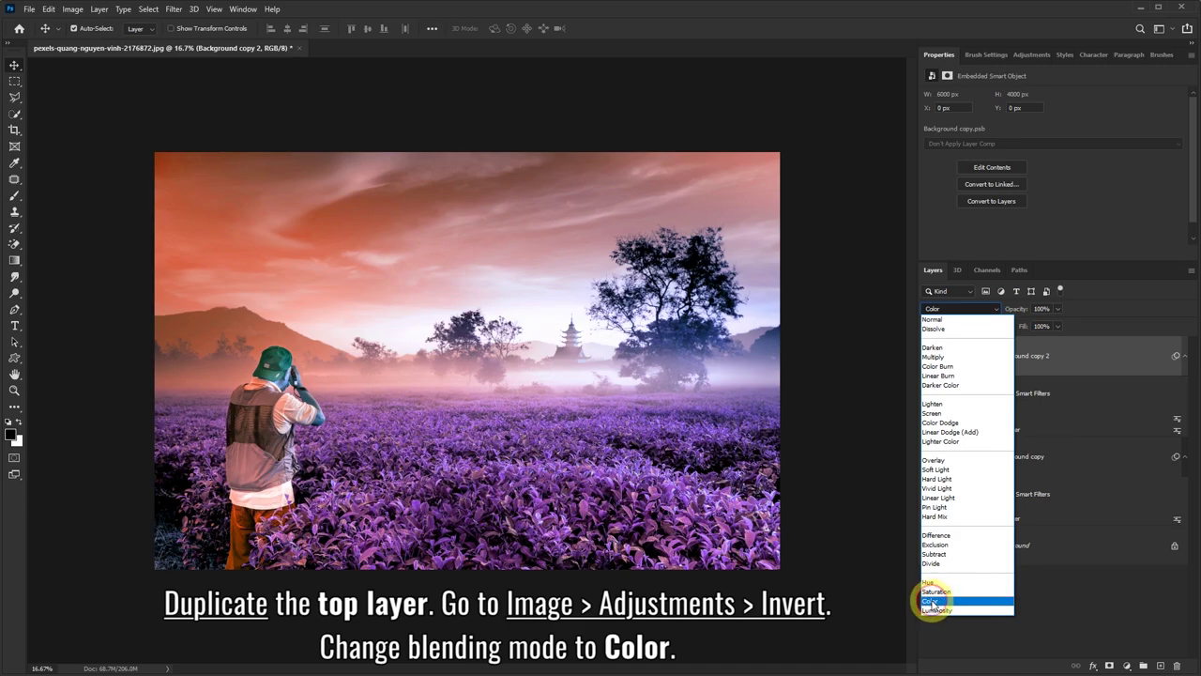
left_click(930, 602)
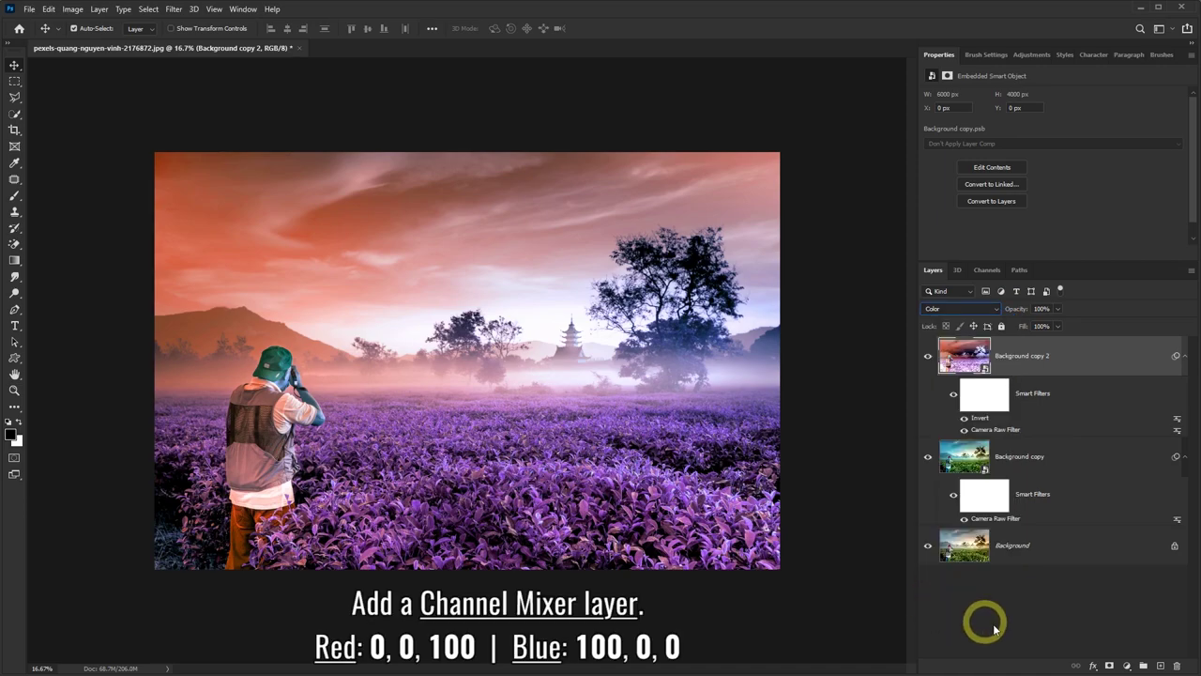
Add a Channel Mixer layer with the Red output set to red 0, blue 100.
left_click(1127, 666)
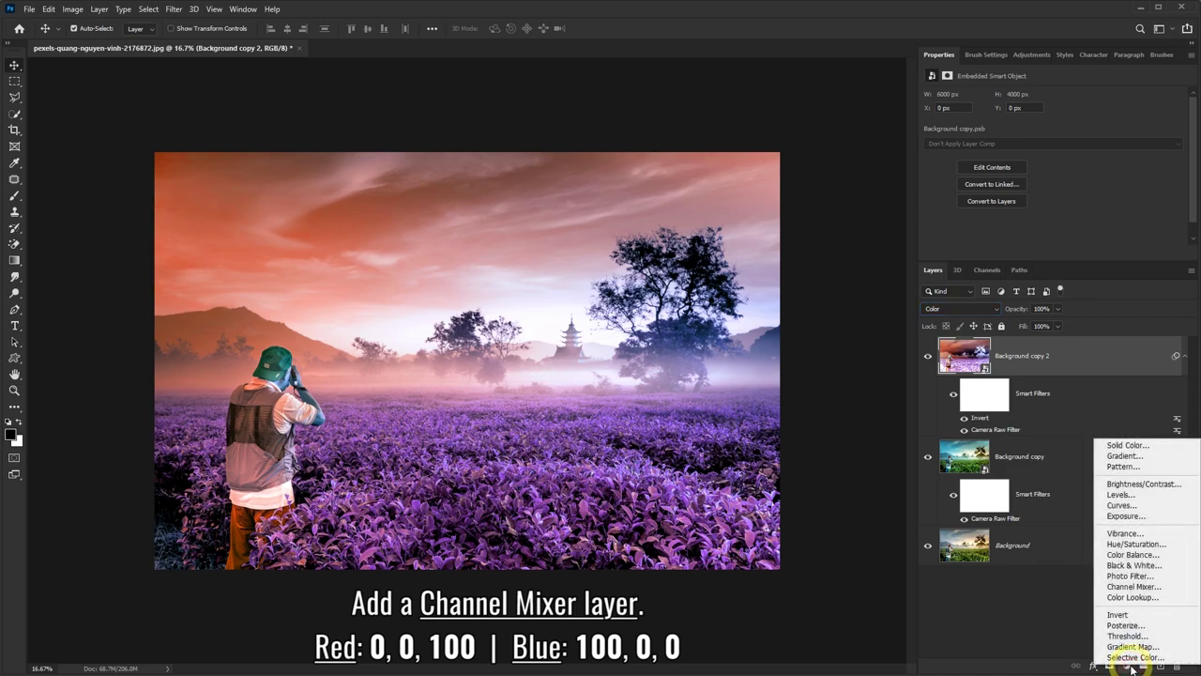
left_click(1134, 587)
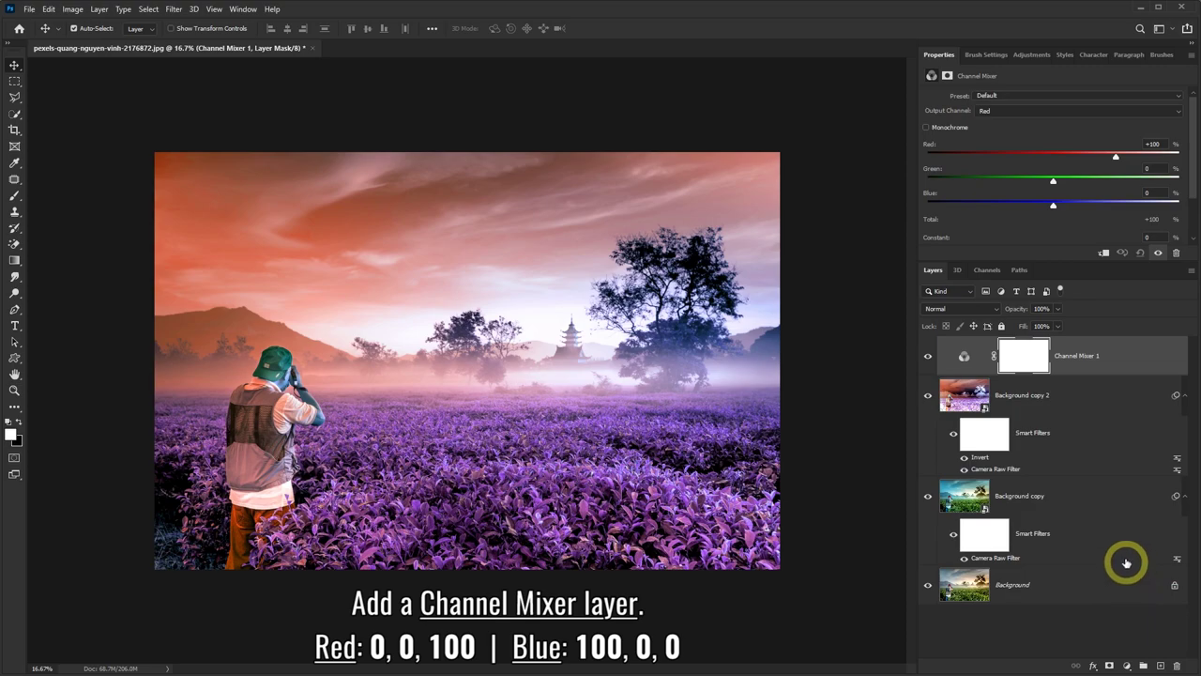
left_click(984, 112)
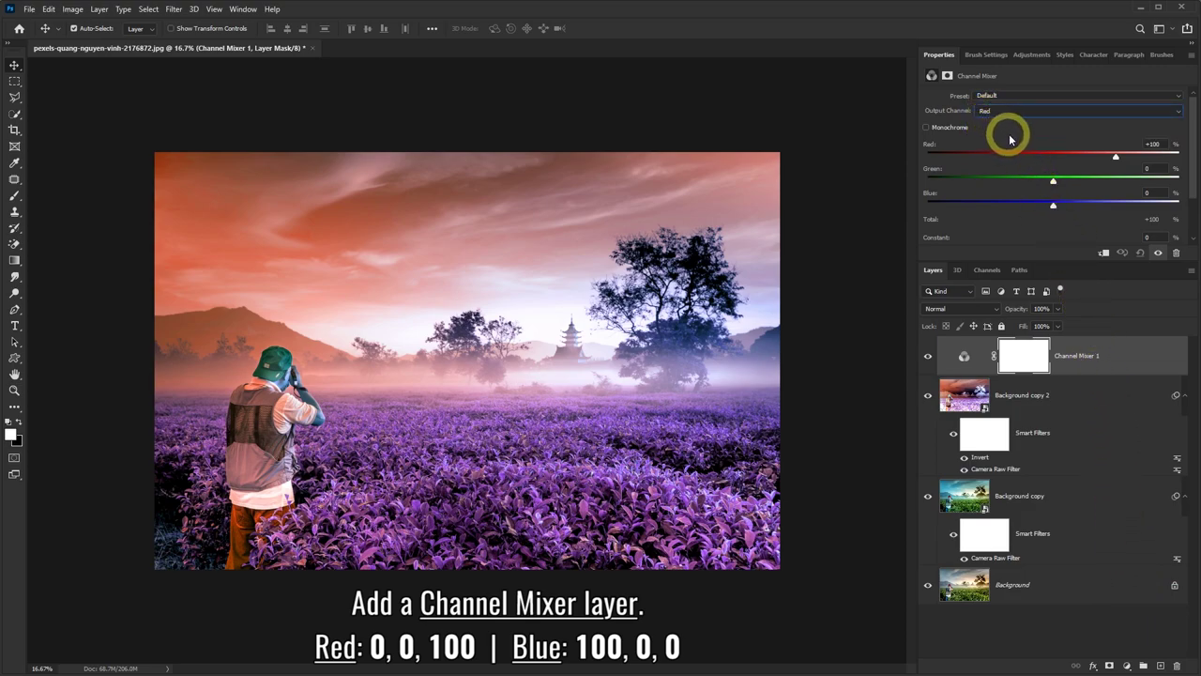
left_click(1150, 144)
type("0")
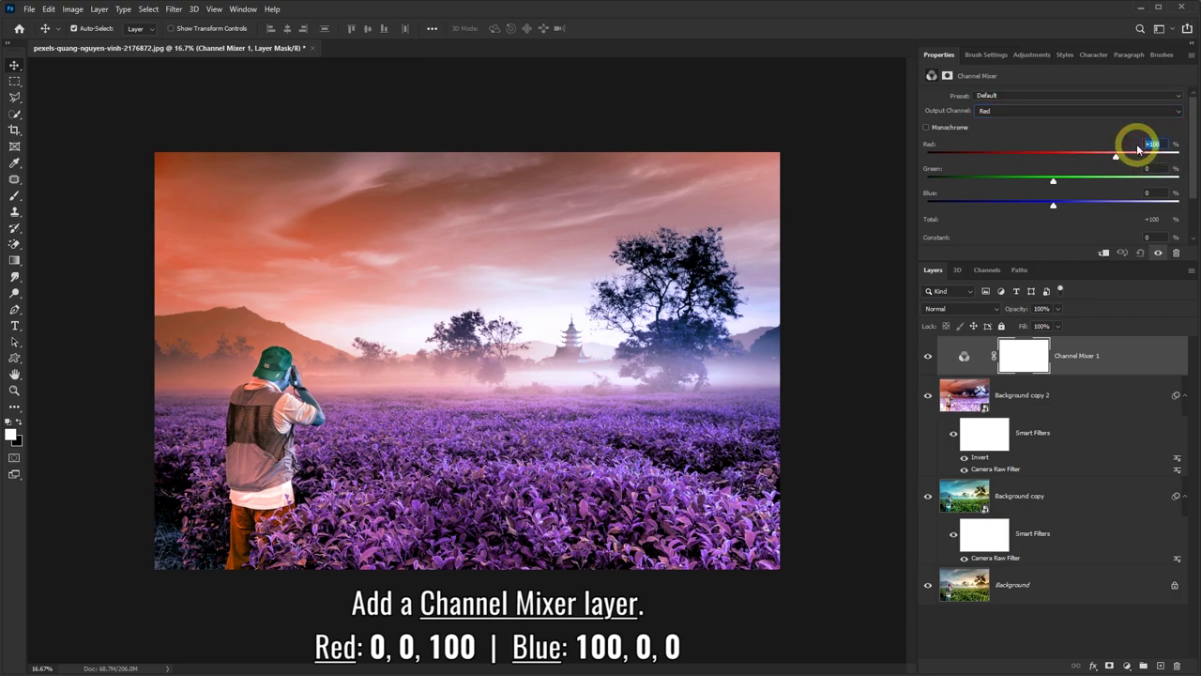
left_click(1142, 194)
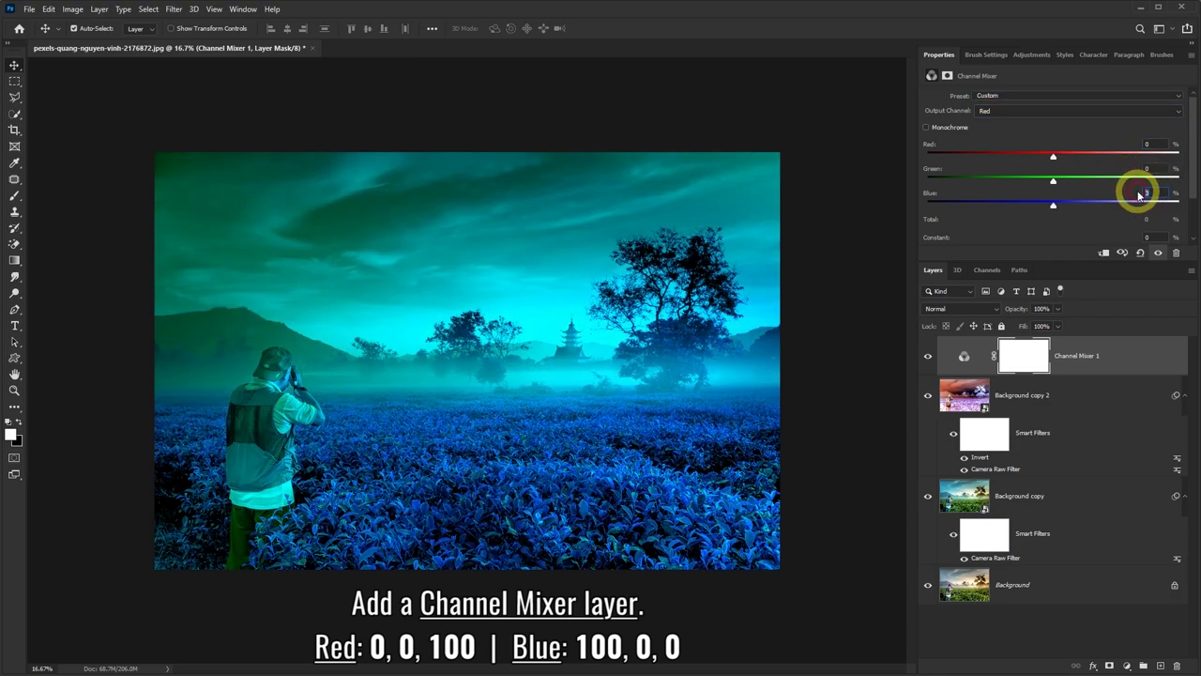
type("100")
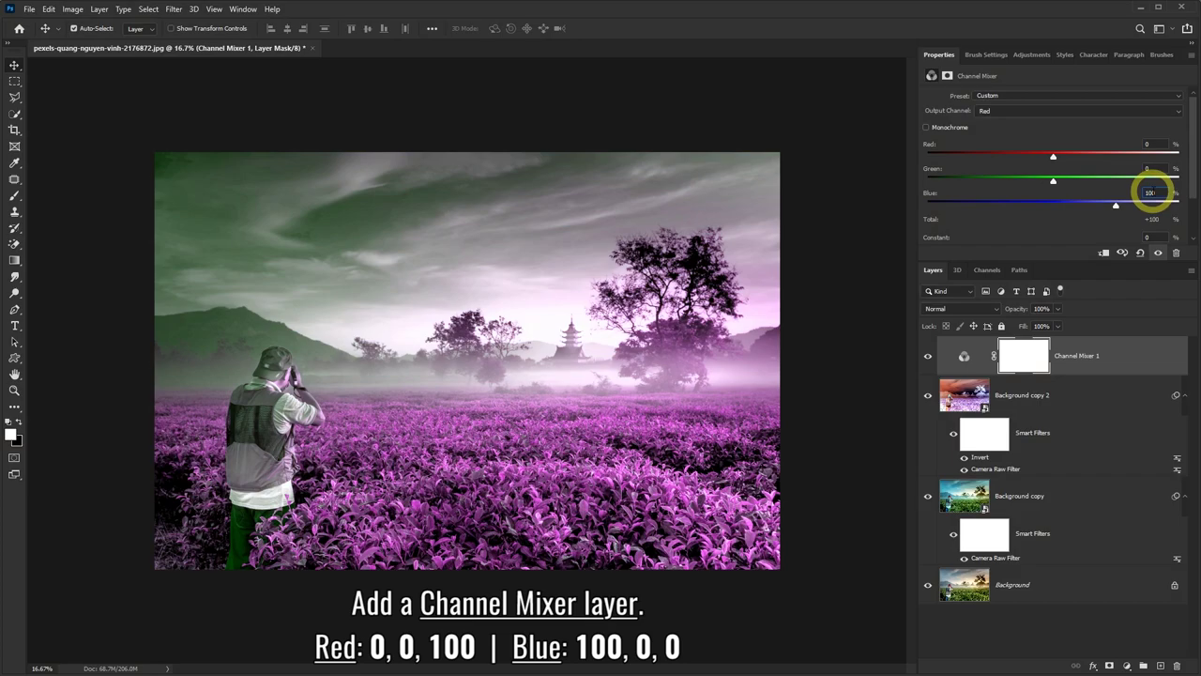
Set the Channel Mixer Blue output to red 100, blue 0.
left_click(1009, 112)
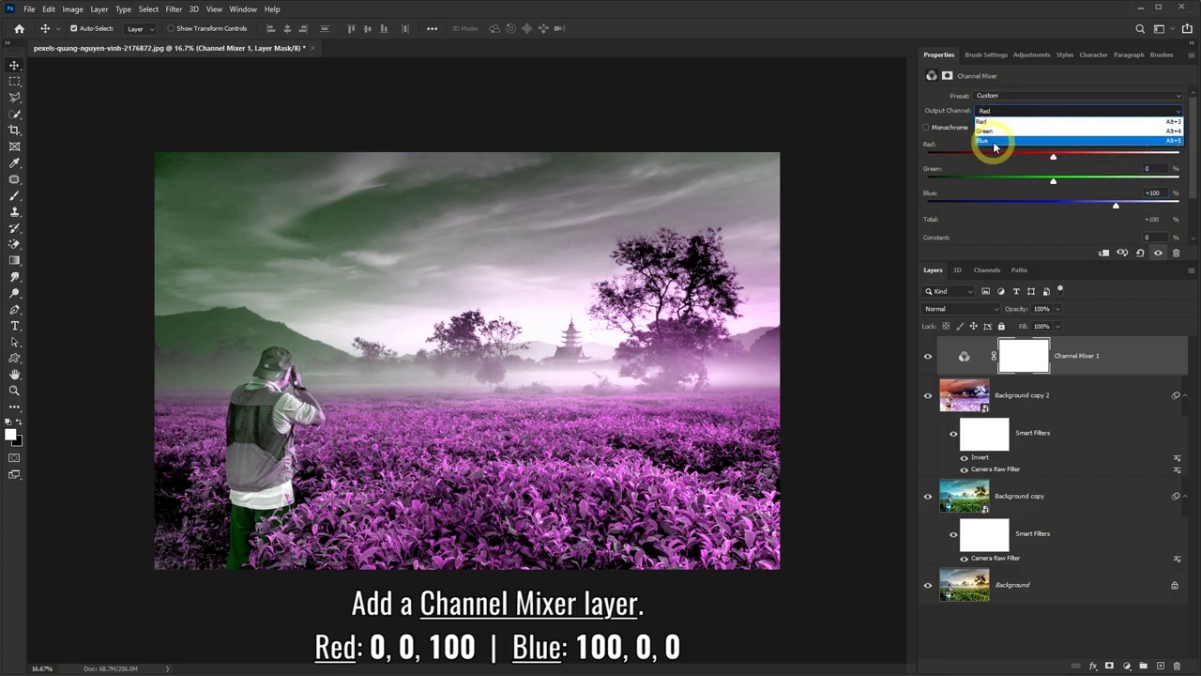
left_click(995, 141)
type("1")
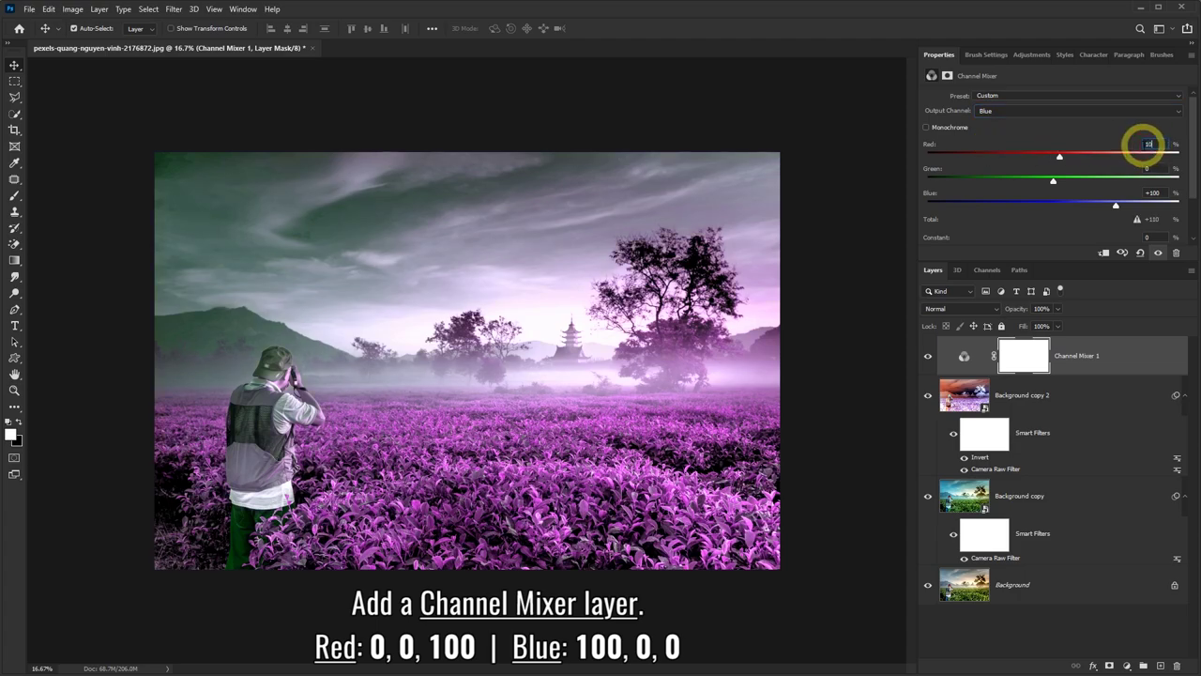
type("0")
left_click(1158, 193)
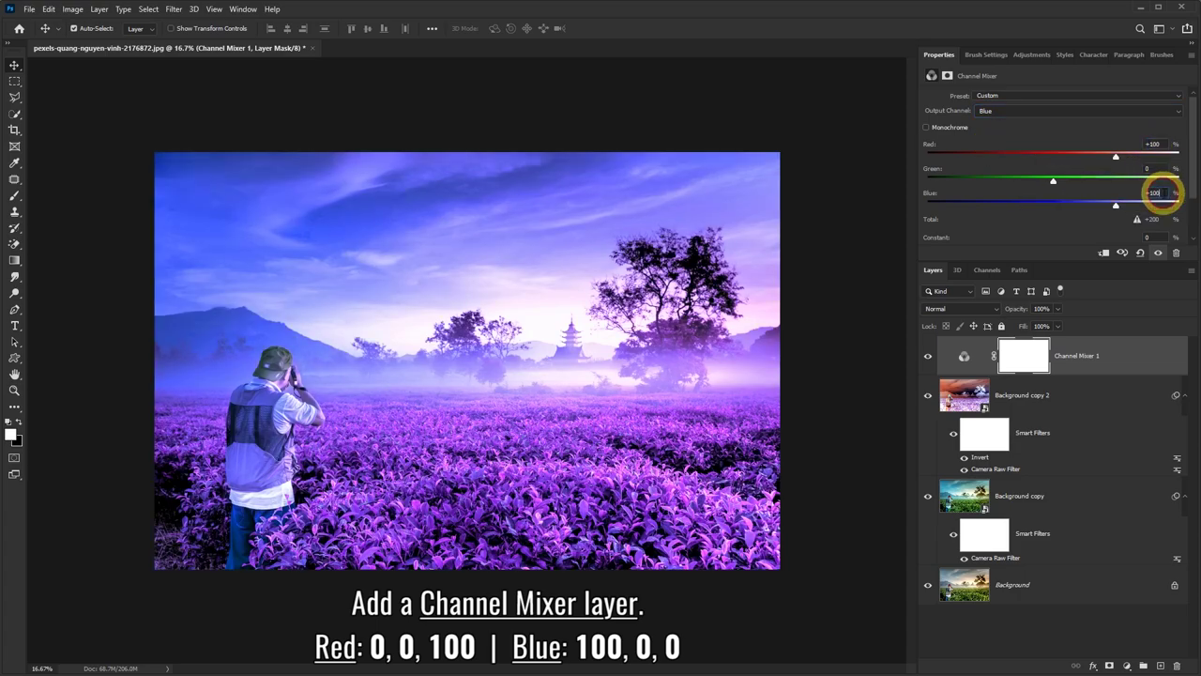
left_click_drag(1162, 193, 1148, 193)
type("0")
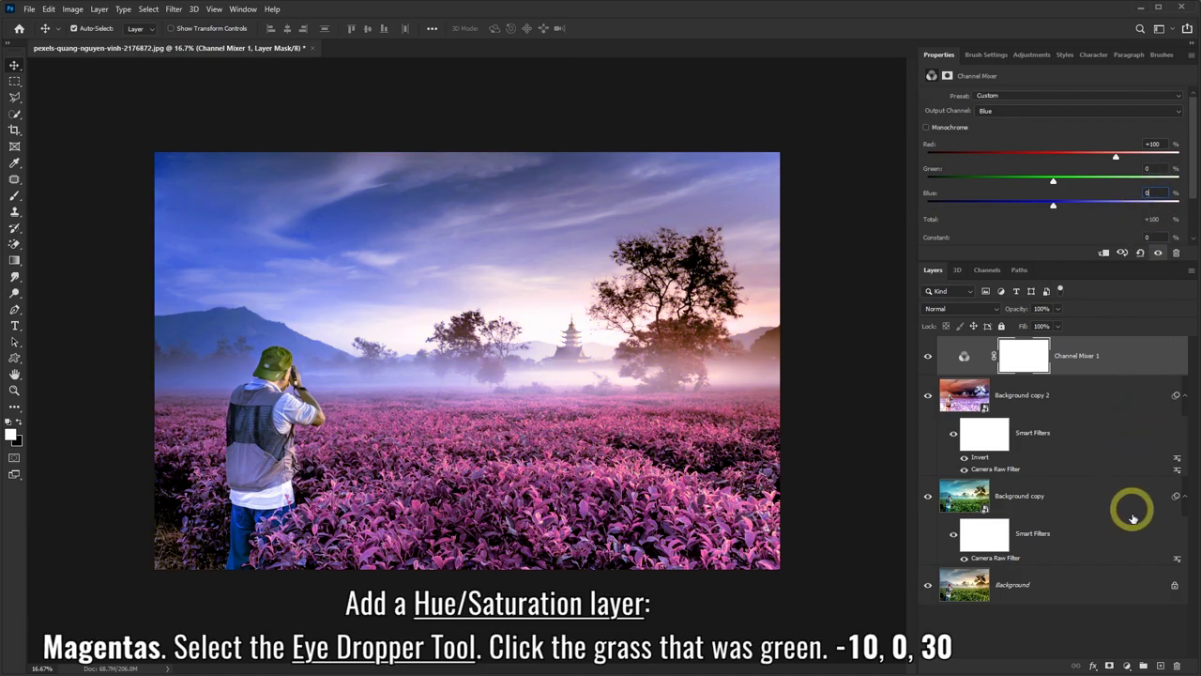
Add a Hue/Saturation layer that shifts Magentas to hue -10 and lightness +30.
left_click(1128, 665)
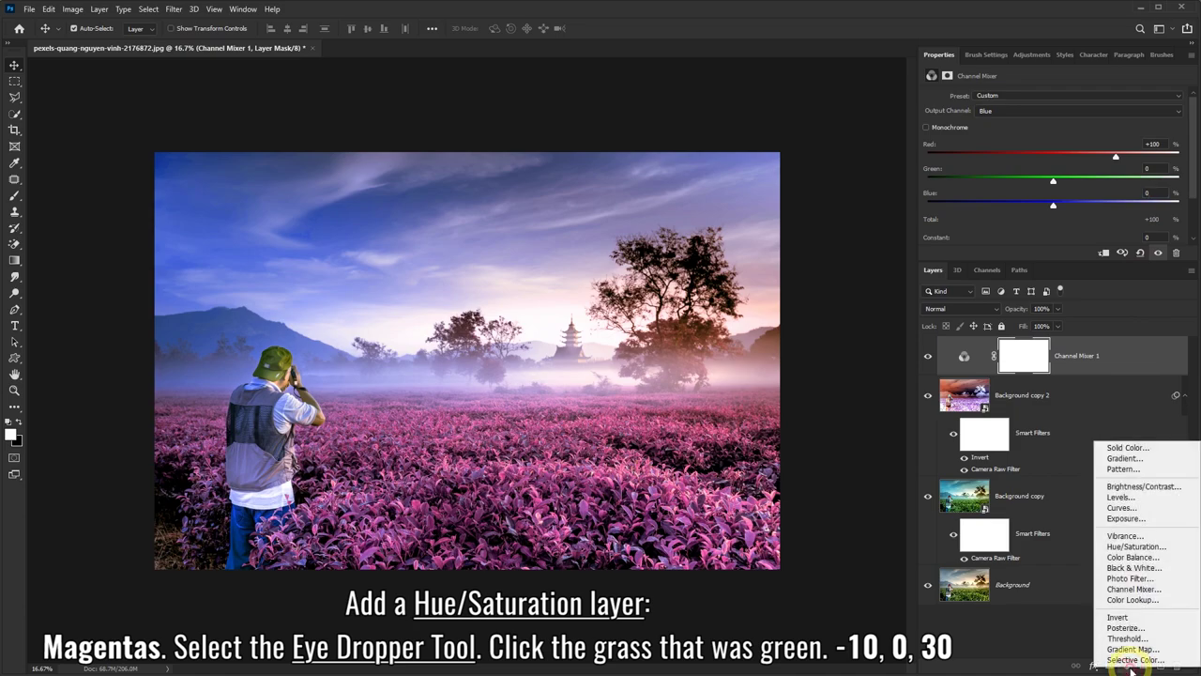
left_click(1137, 549)
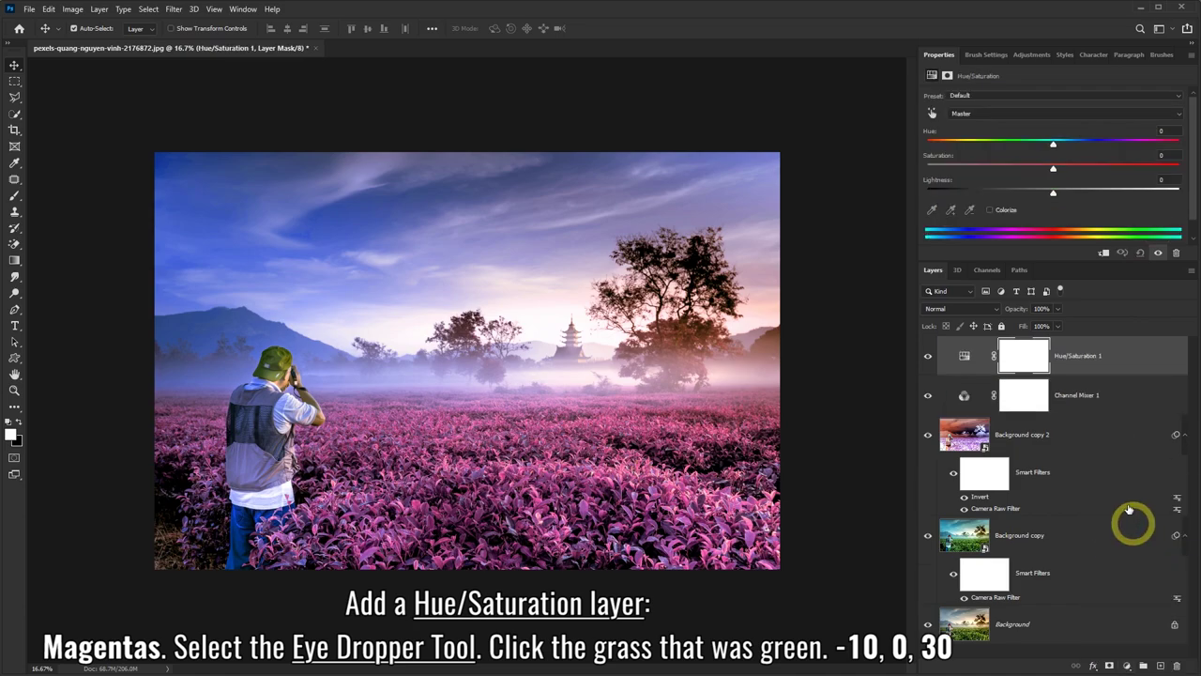
left_click(1013, 116)
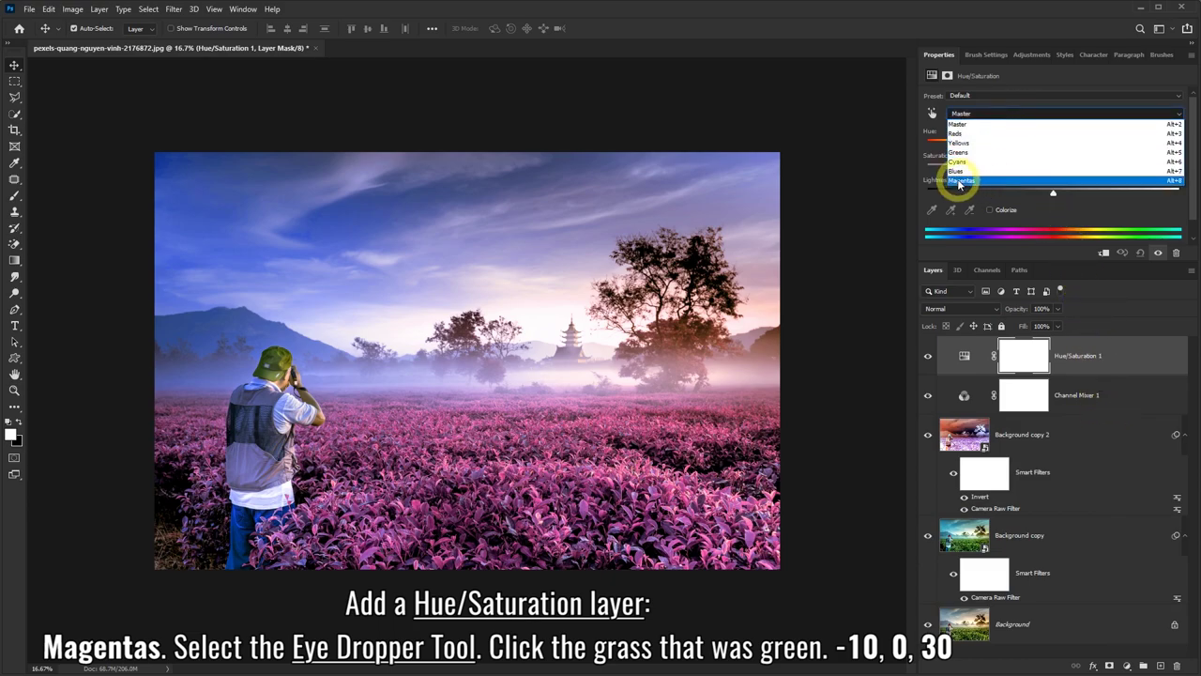
left_click(969, 182)
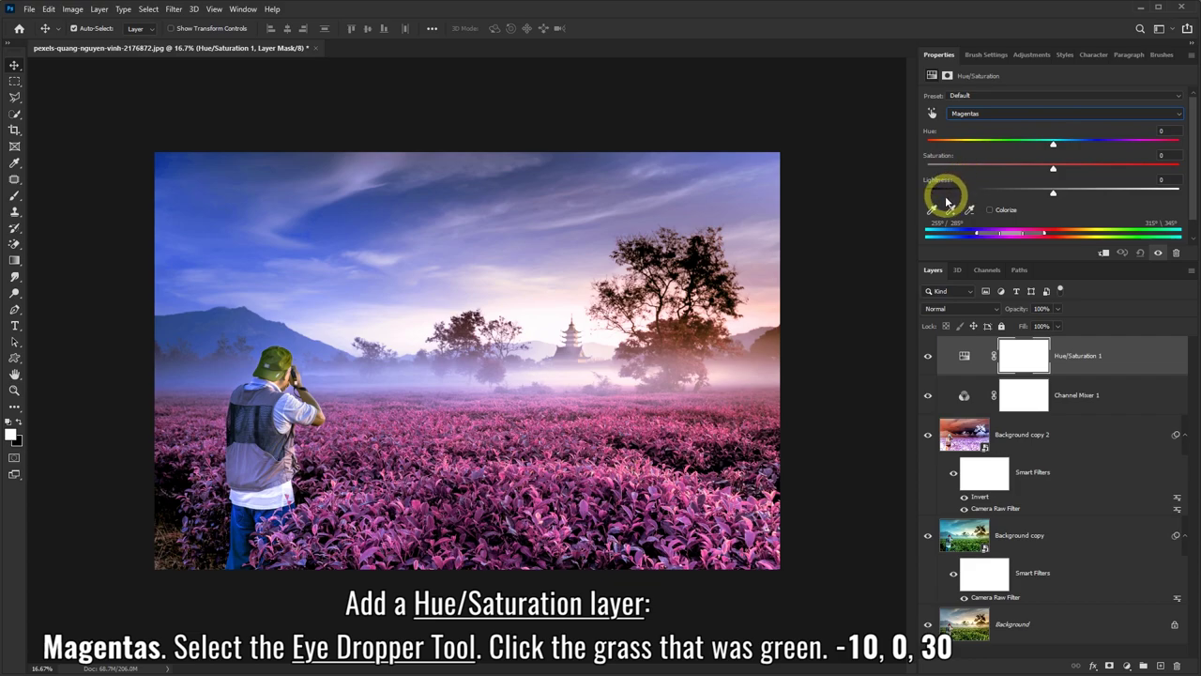
left_click(932, 211)
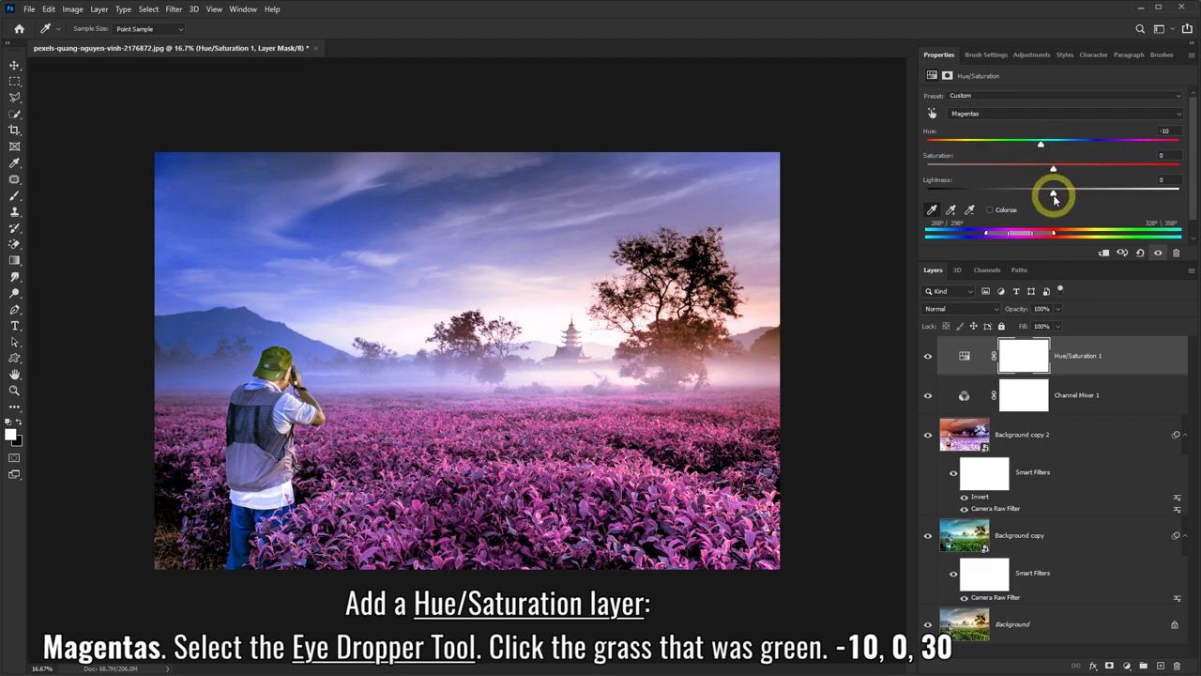
left_click_drag(1055, 197, 1092, 197)
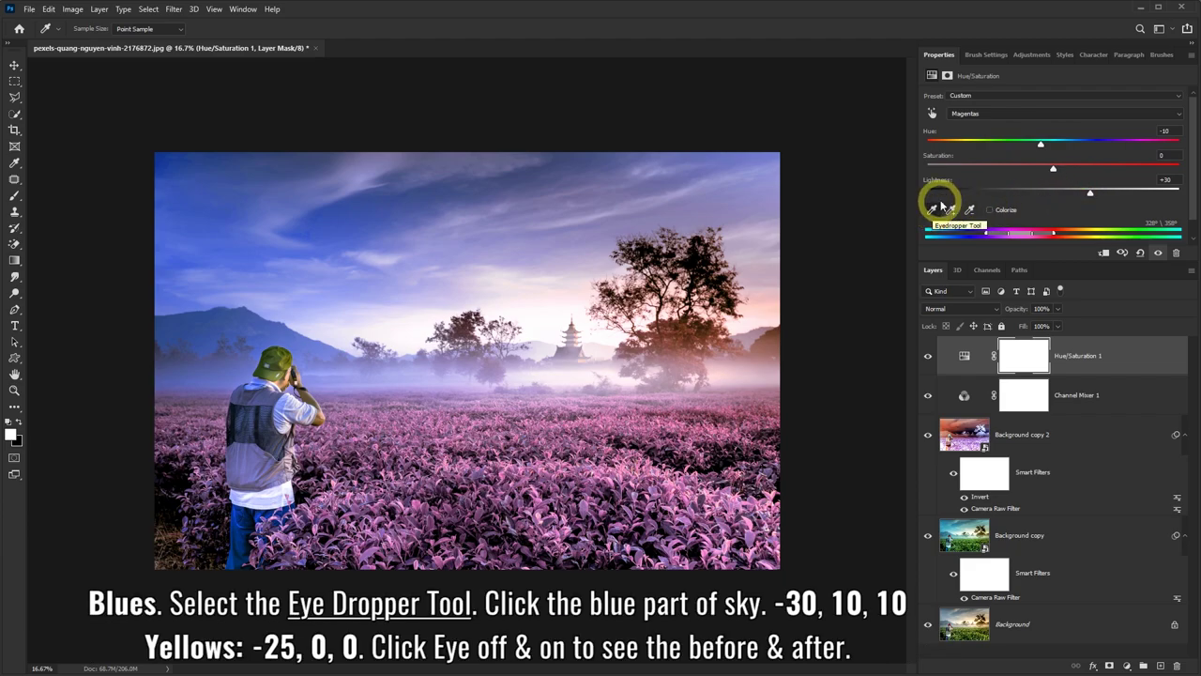
Shift the Blues range to hue -30, saturation +10, lightness +10.
left_click(1012, 115)
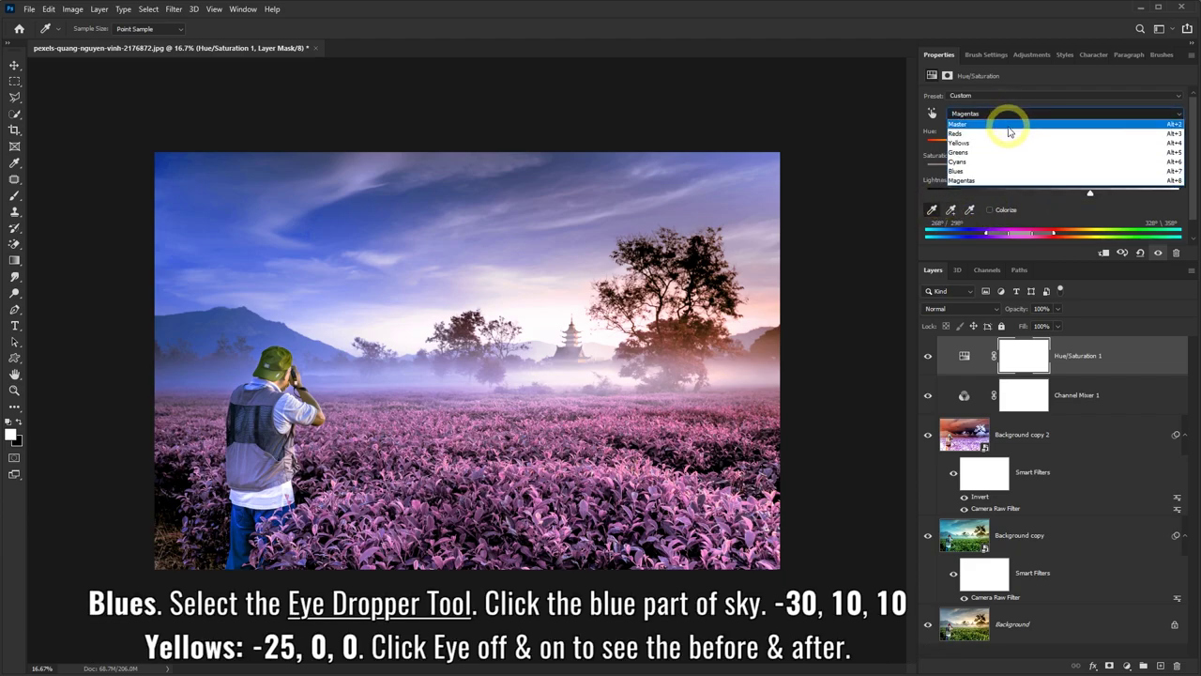
left_click(957, 172)
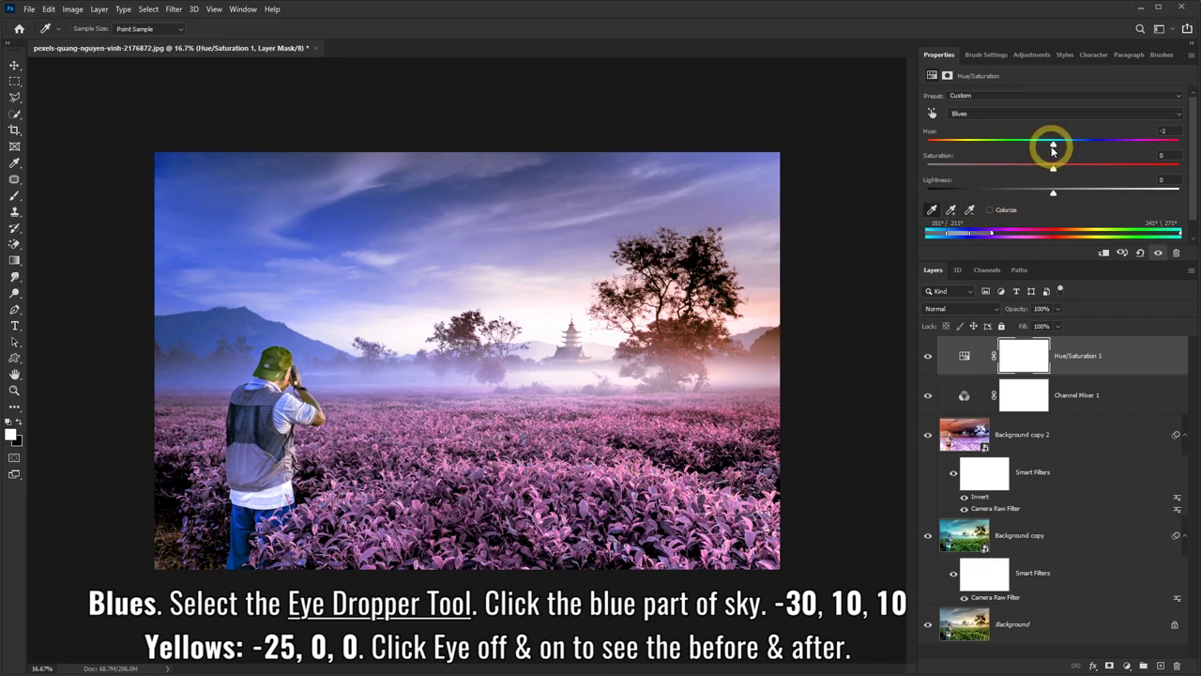
left_click_drag(1053, 148, 1020, 148)
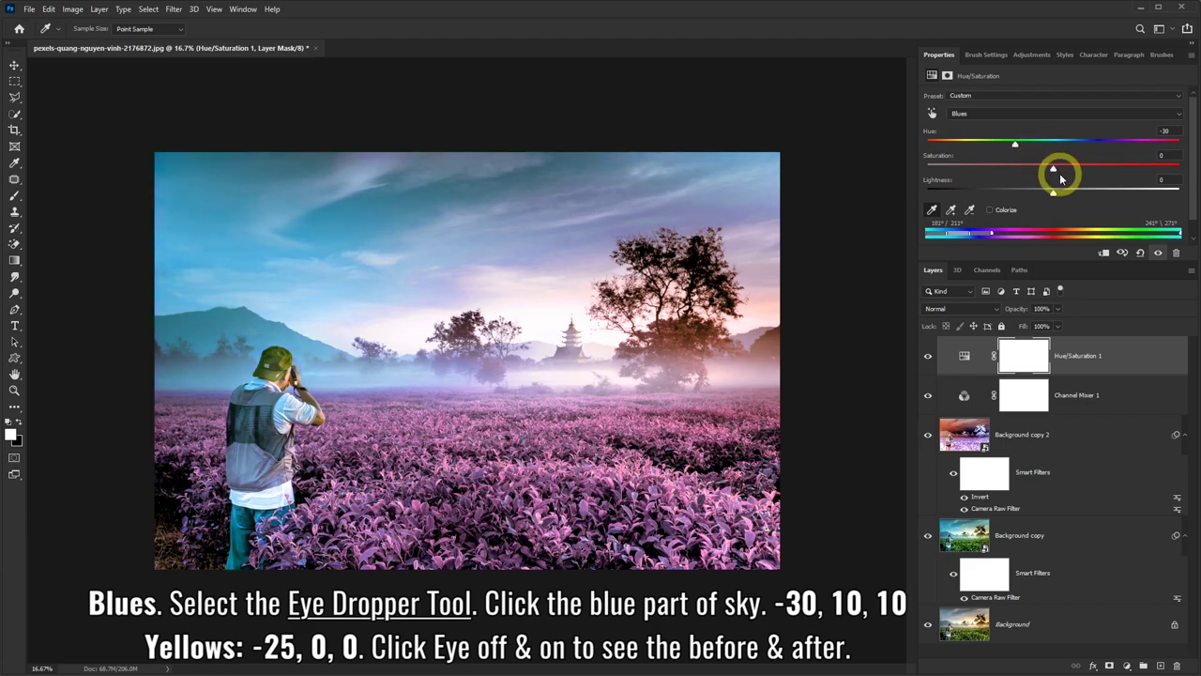
left_click_drag(1064, 177, 1064, 174)
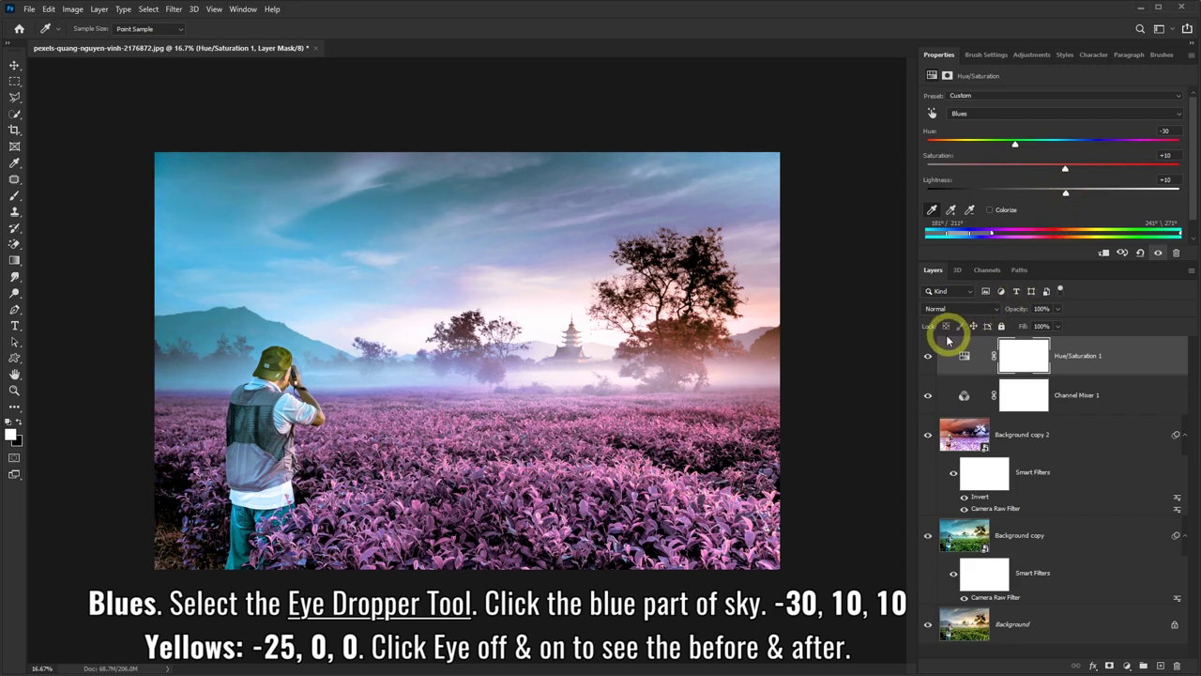
Set the Yellows hue to -25 and toggle the Hue/Saturation layer to compare.
left_click(1010, 113)
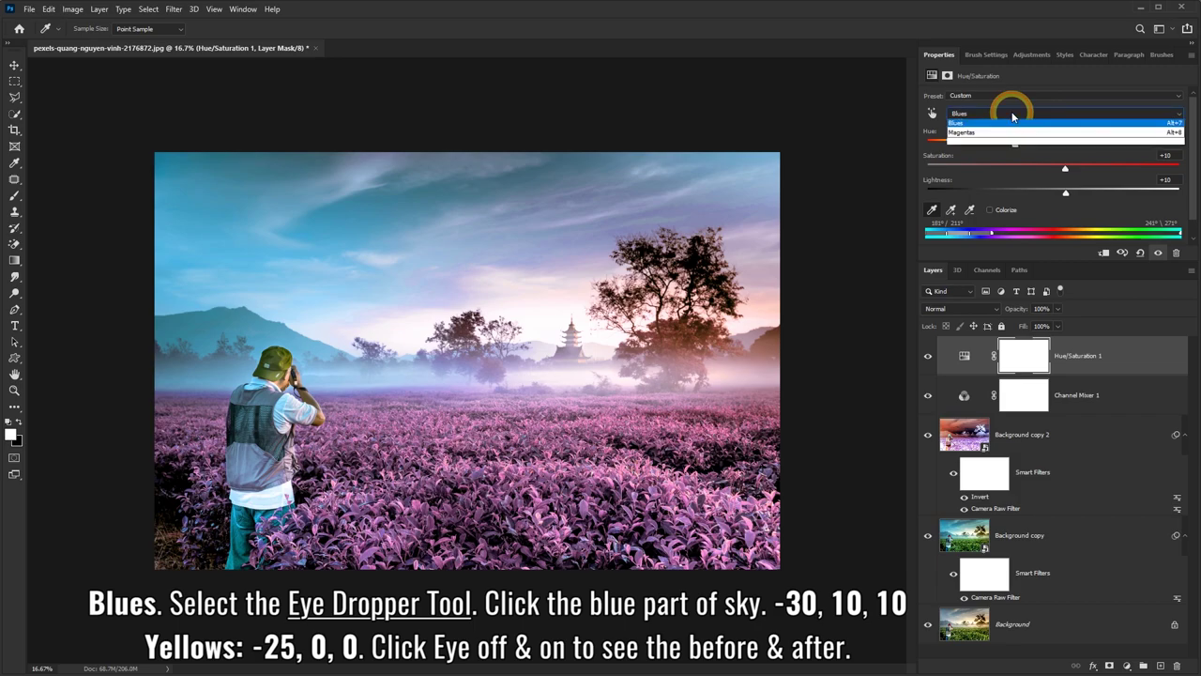
left_click(1012, 143)
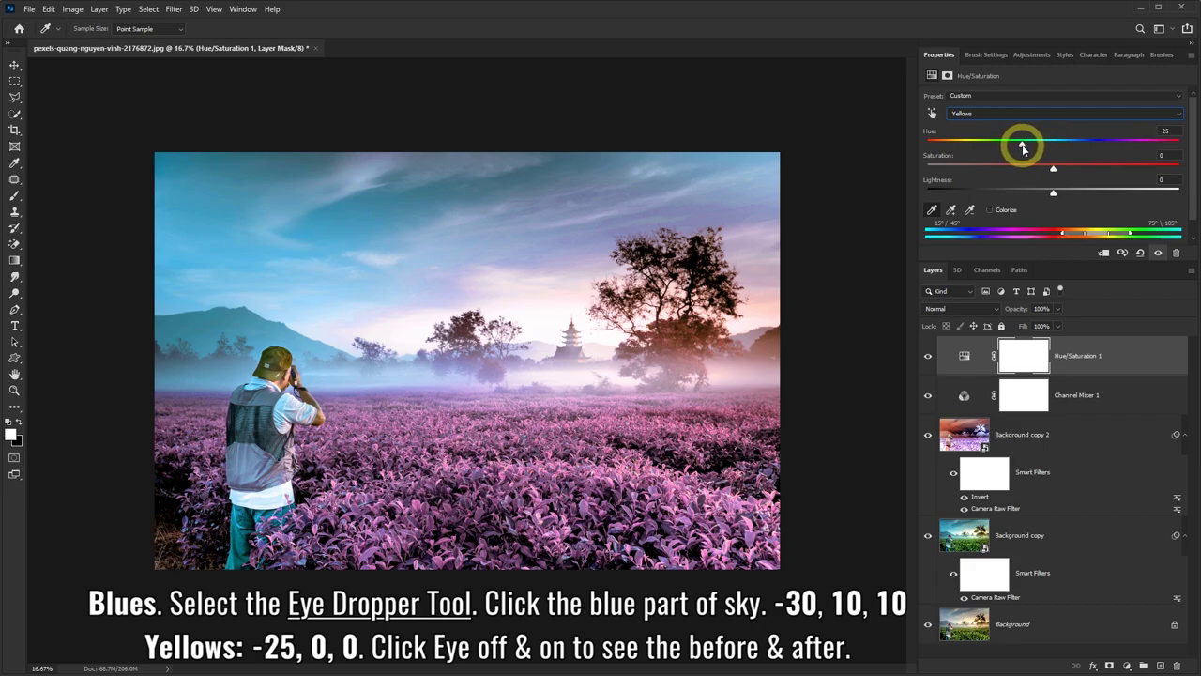
left_click(927, 357)
left_click(927, 358)
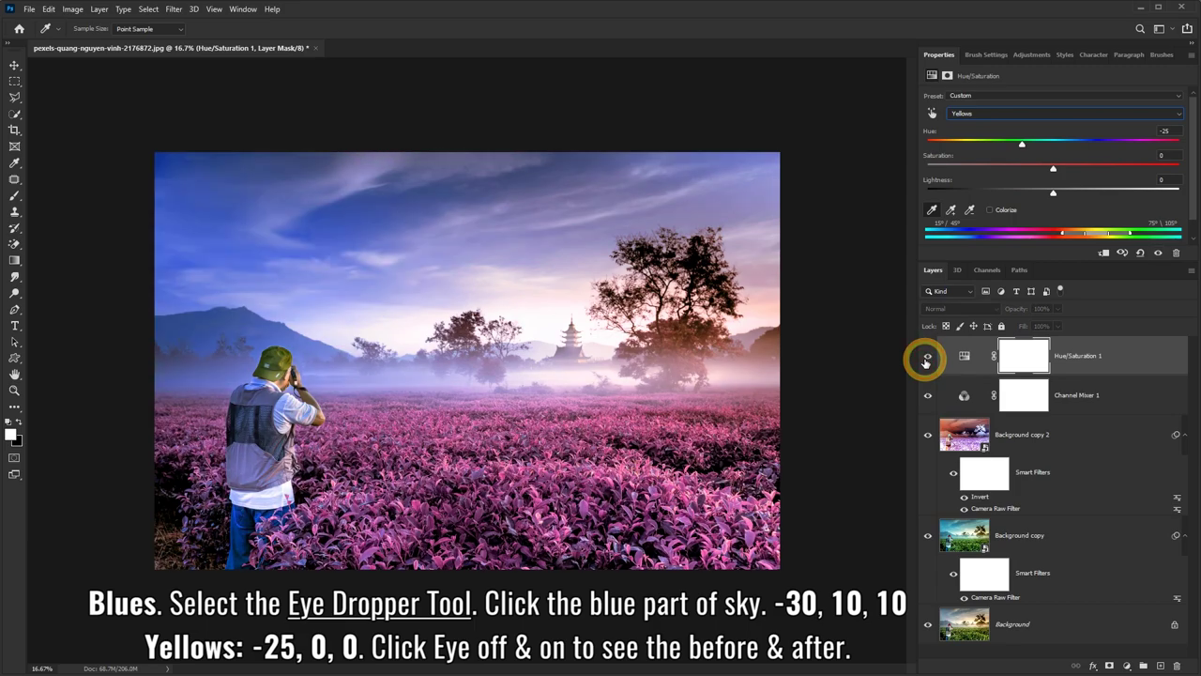
left_click(928, 357)
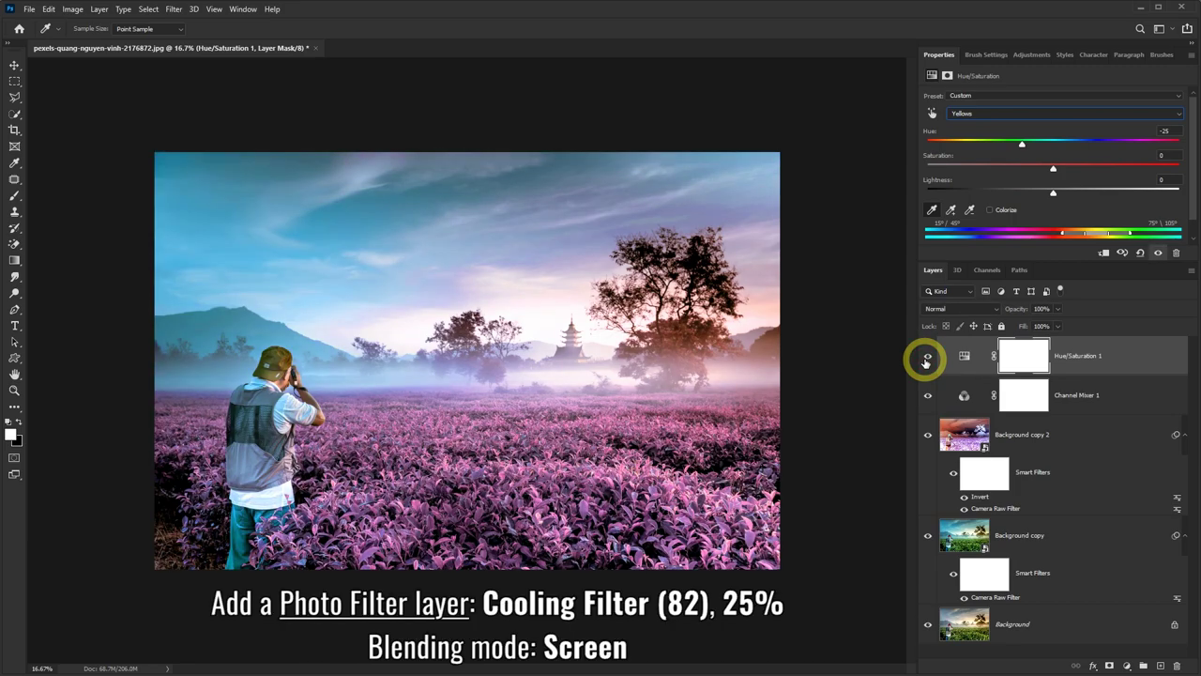
left_click(1129, 665)
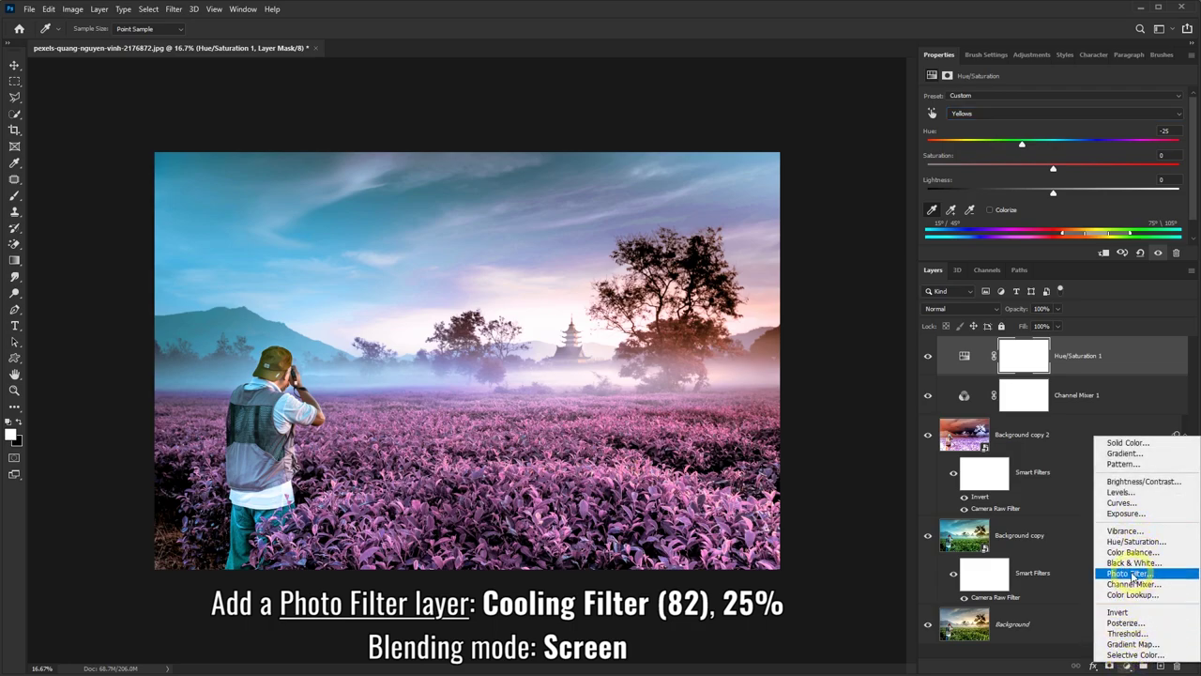
Add a Photo Filter layer using Cooling Filter (82) at 25% density in Screen mode.
left_click(1130, 575)
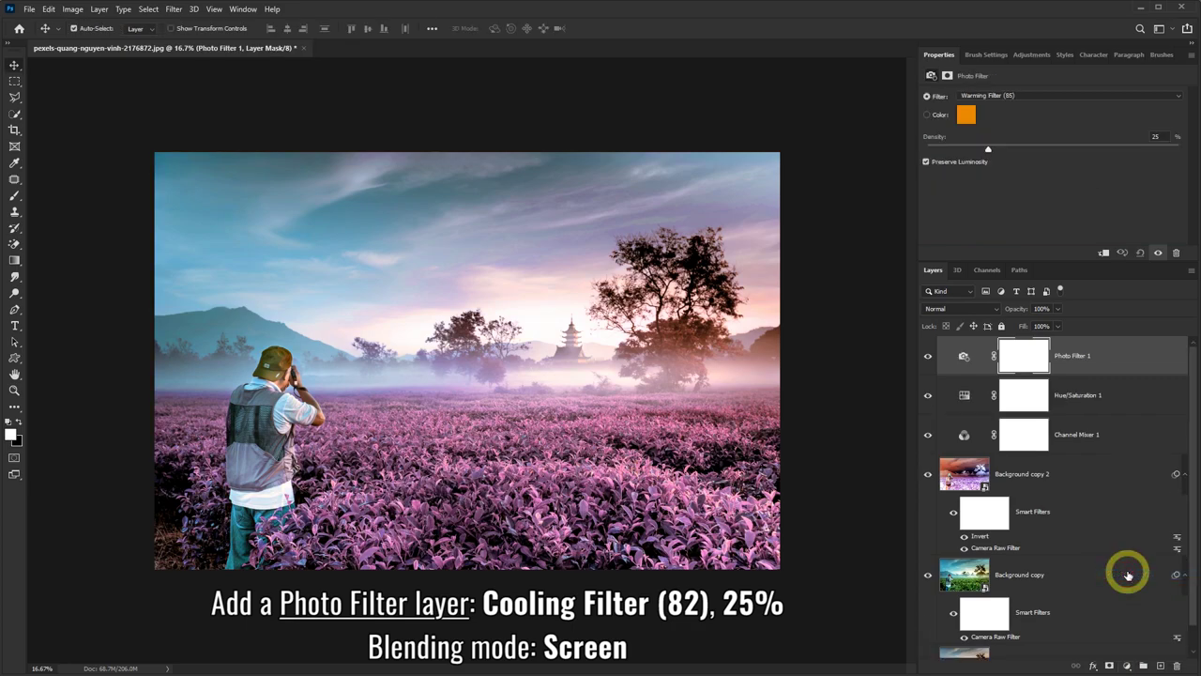
left_click(1024, 97)
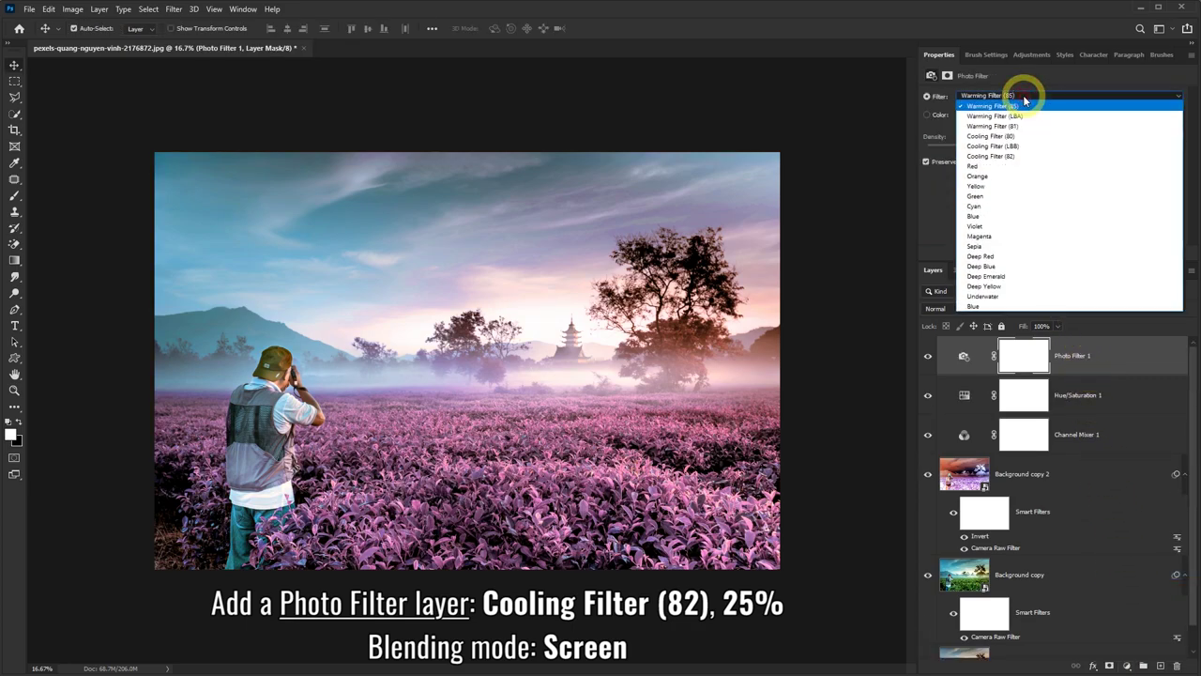
left_click(1026, 156)
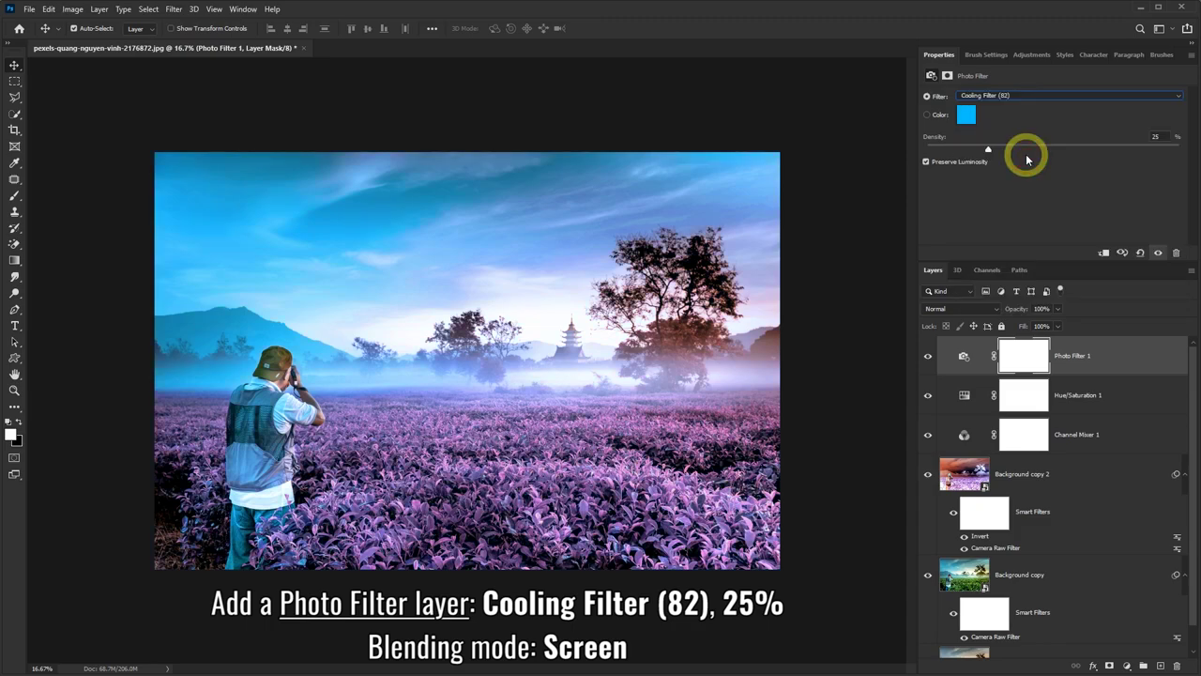
left_click(995, 310)
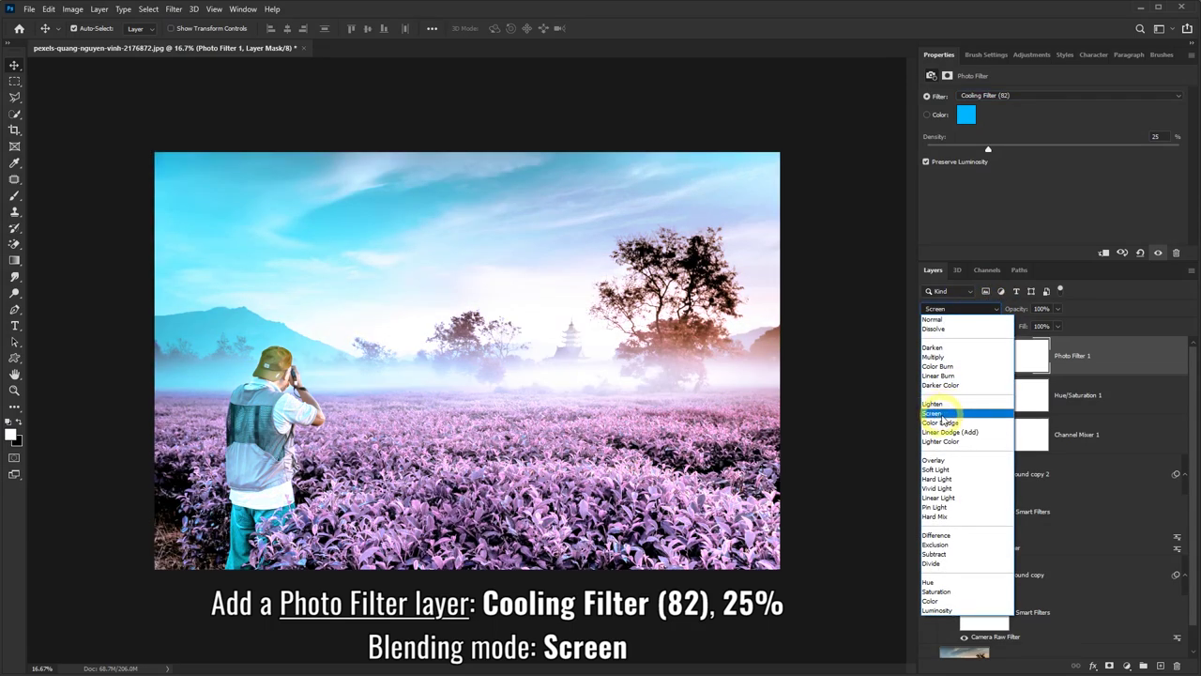
left_click(942, 414)
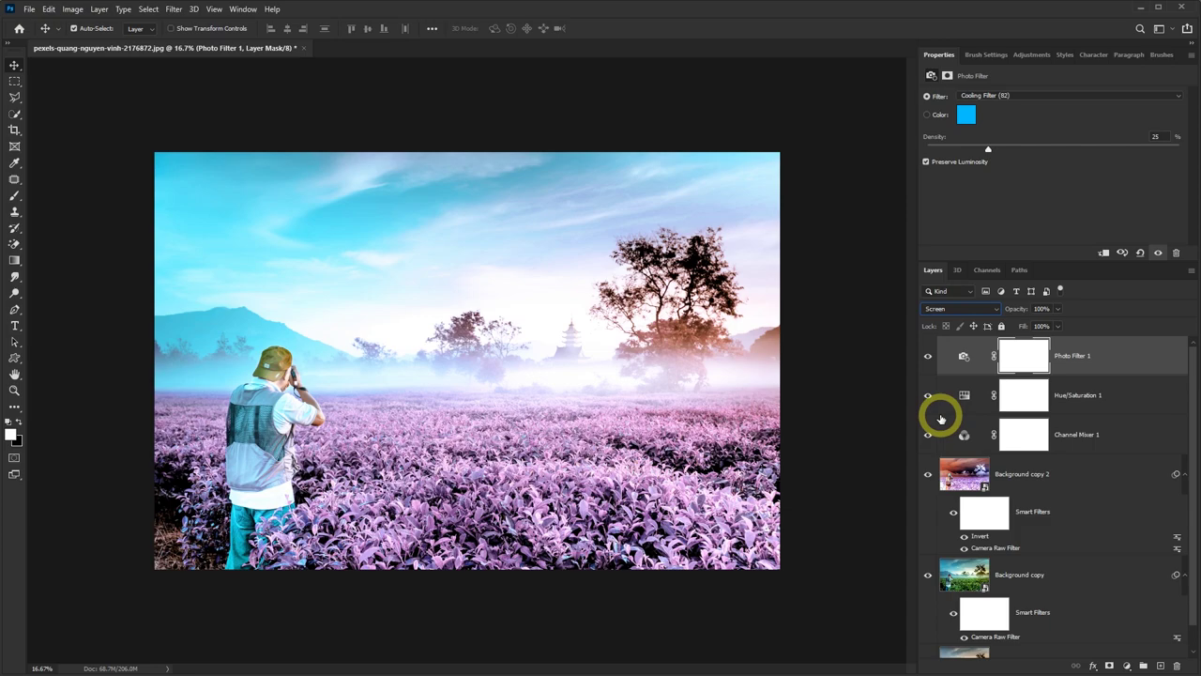
Set up the Brush Tool at 3000 px, 0% hardness, with black as the foreground colour.
left_click(15, 195)
left_click(47, 193)
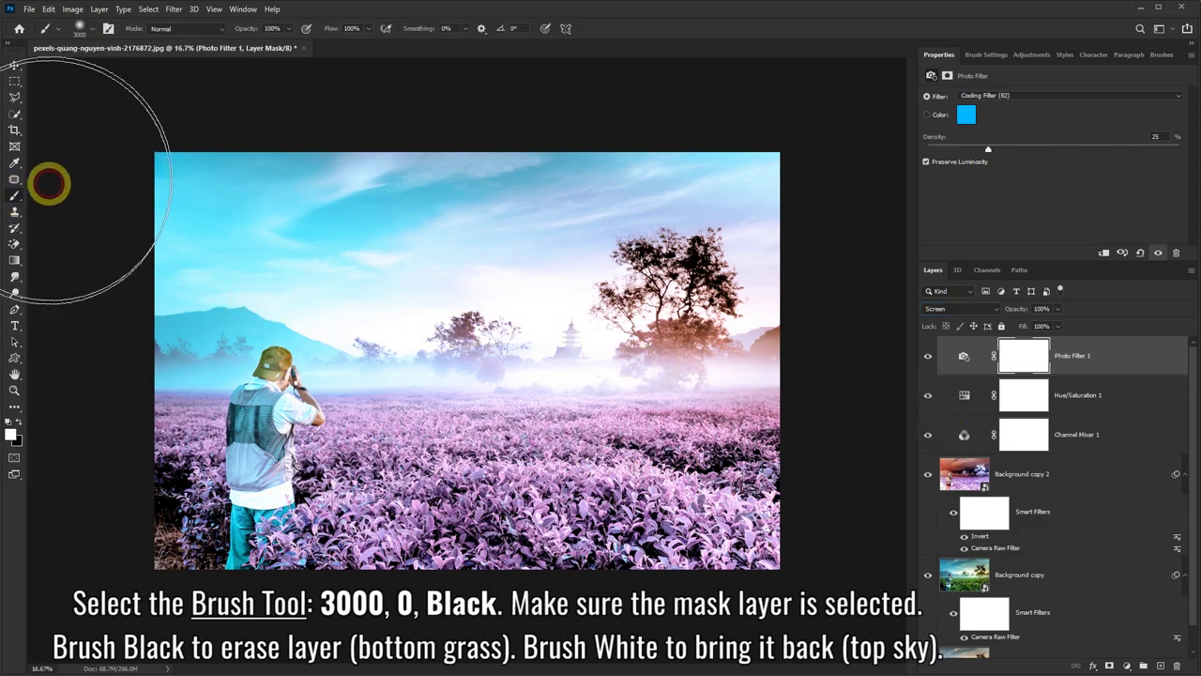
left_click(91, 28)
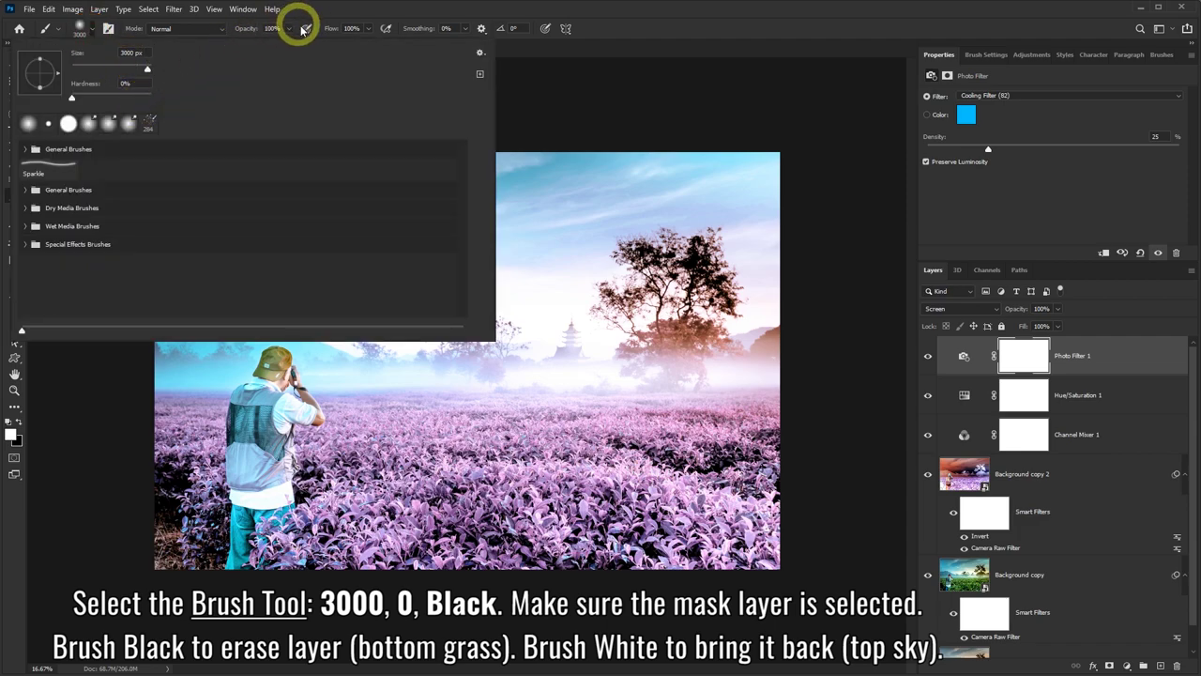
left_click(397, 13)
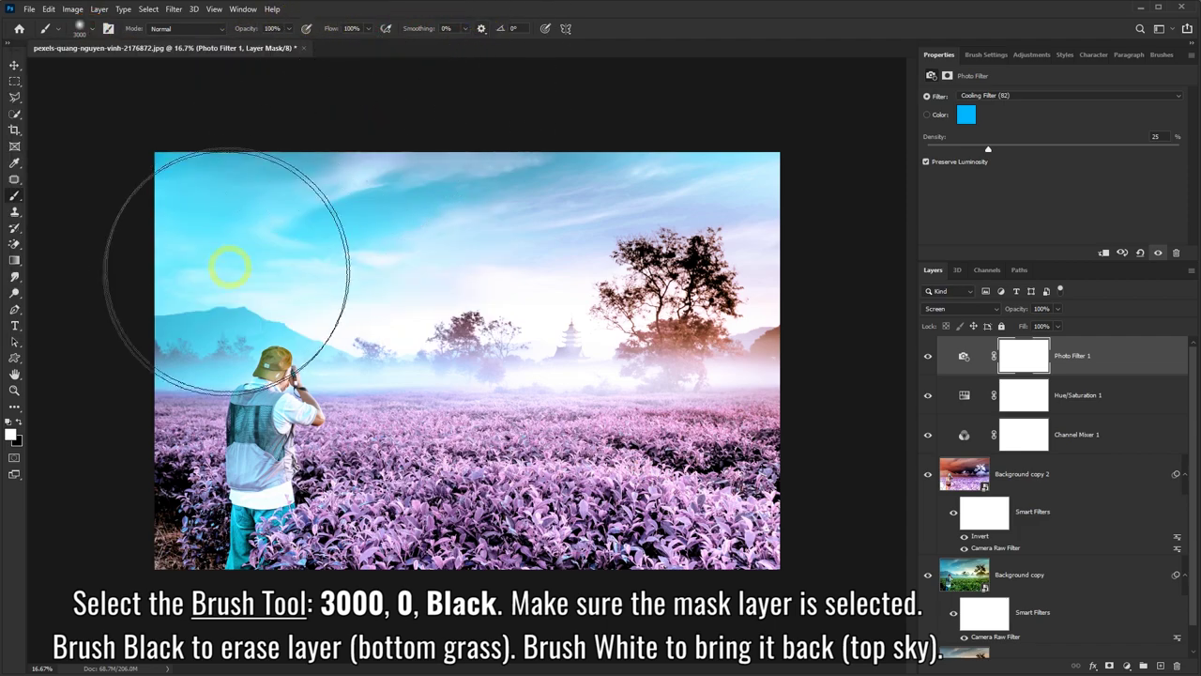
left_click(20, 423)
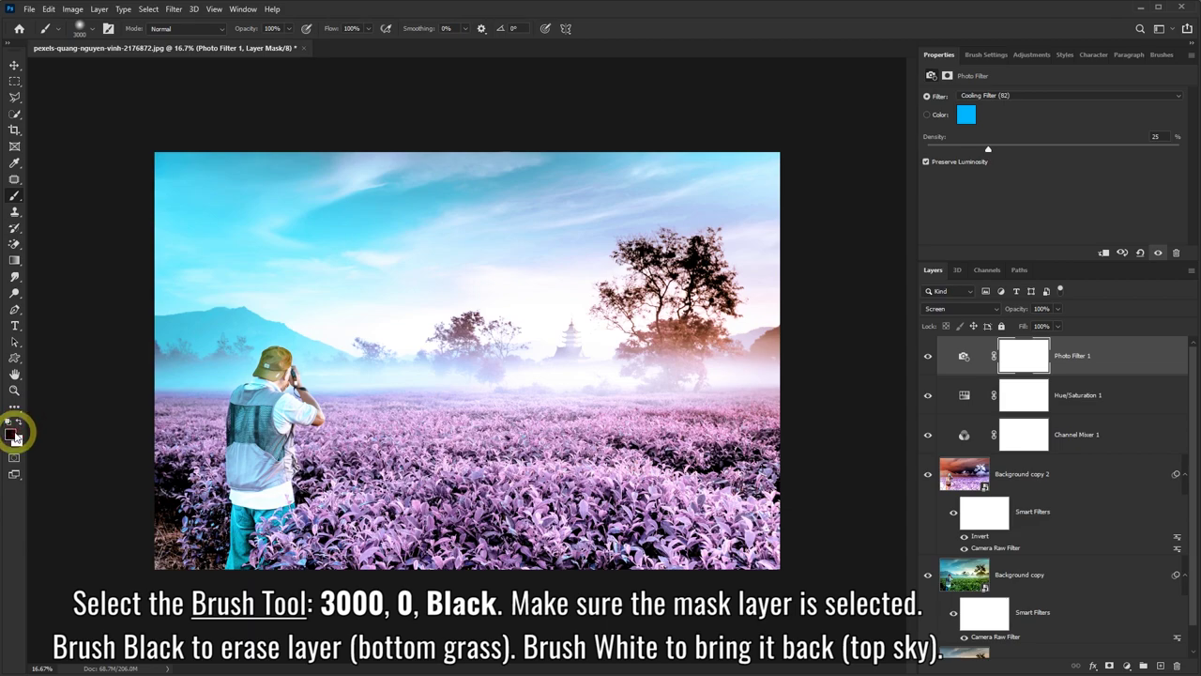
left_click(15, 435)
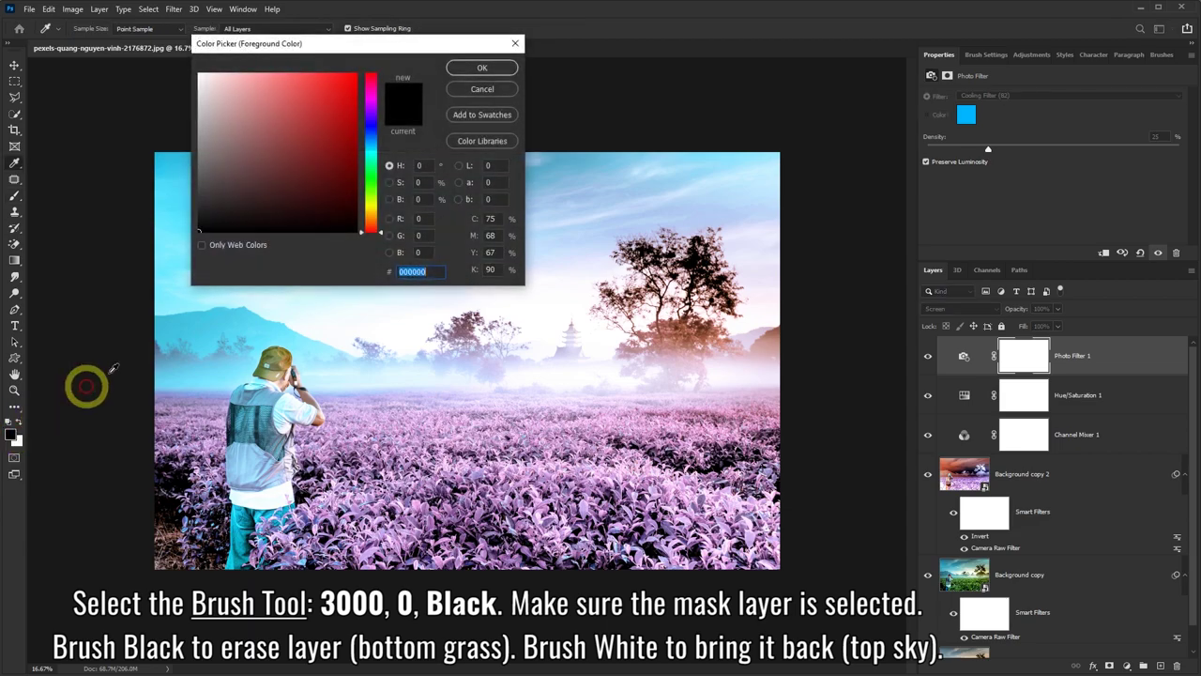
left_click(481, 69)
Paint black on the Photo Filter mask over the lower grass, then toggle the layer to compare.
left_click(1032, 362)
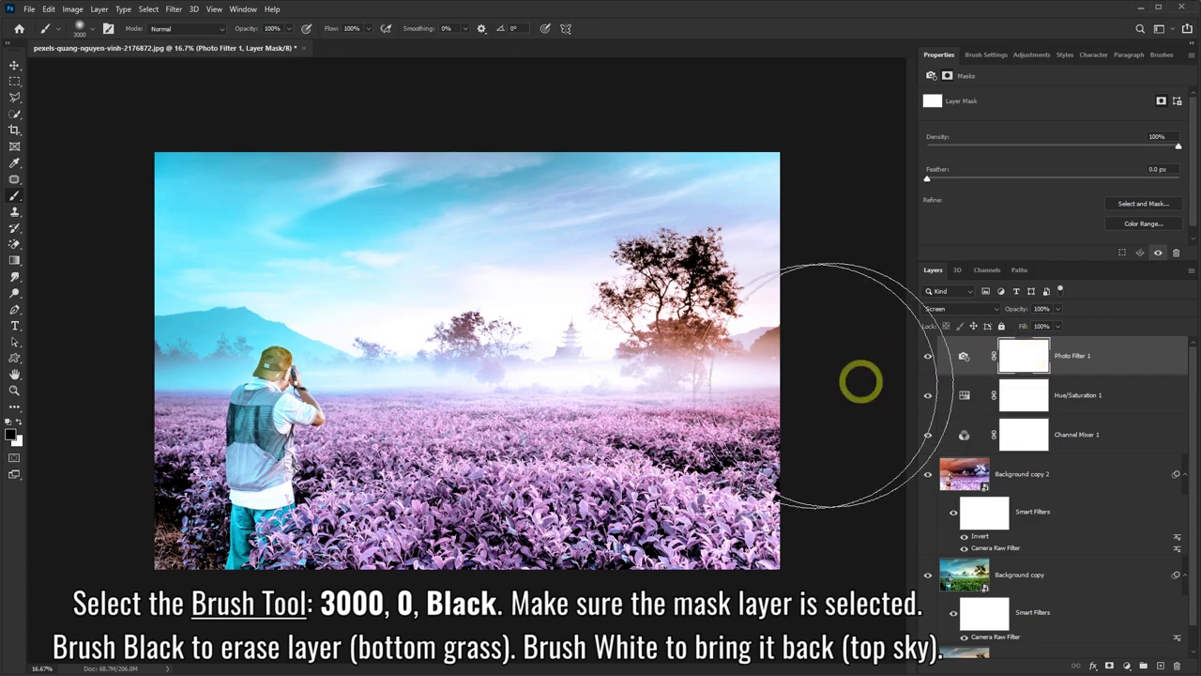
left_click(264, 507)
mouse_move(264, 507)
left_mouse_down()
mouse_move(260, 460)
mouse_move(214, 523)
mouse_move(742, 461)
mouse_move(732, 523)
mouse_move(348, 510)
mouse_move(182, 475)
mouse_move(151, 501)
left_mouse_up()
left_click(20, 423)
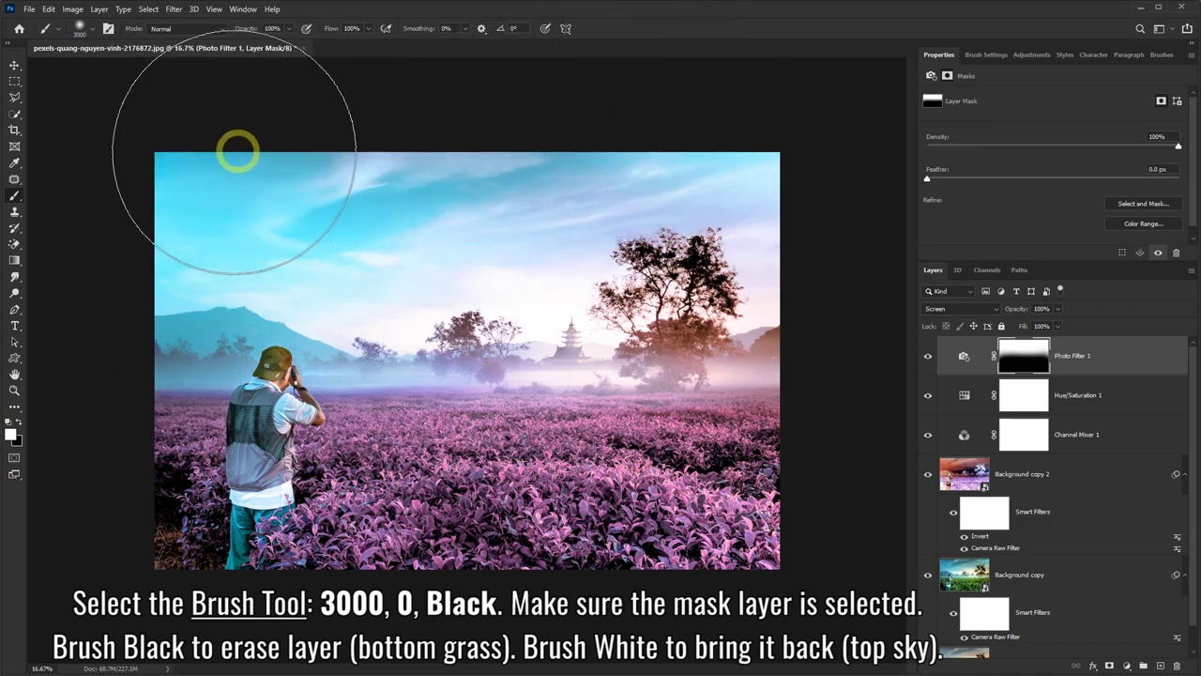
left_click(928, 358)
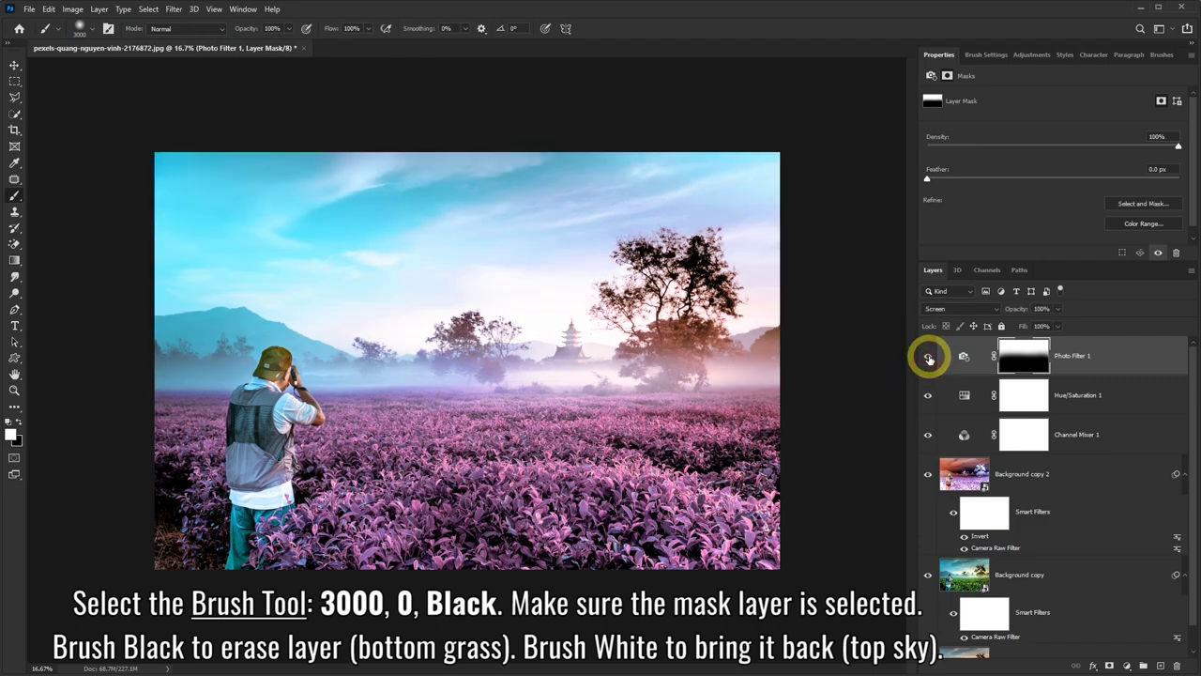
left_click(929, 358)
left_click(929, 358)
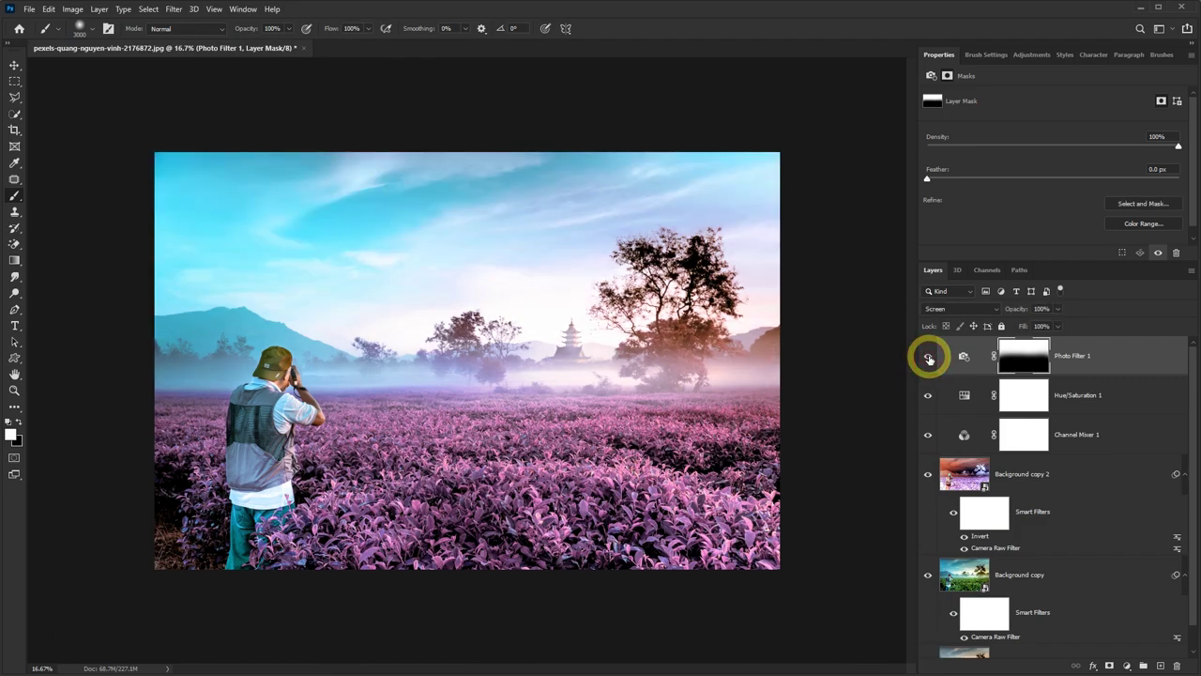
Add a Levels layer and sample its white point from the whitest part of the man's shirt.
left_click(1127, 665)
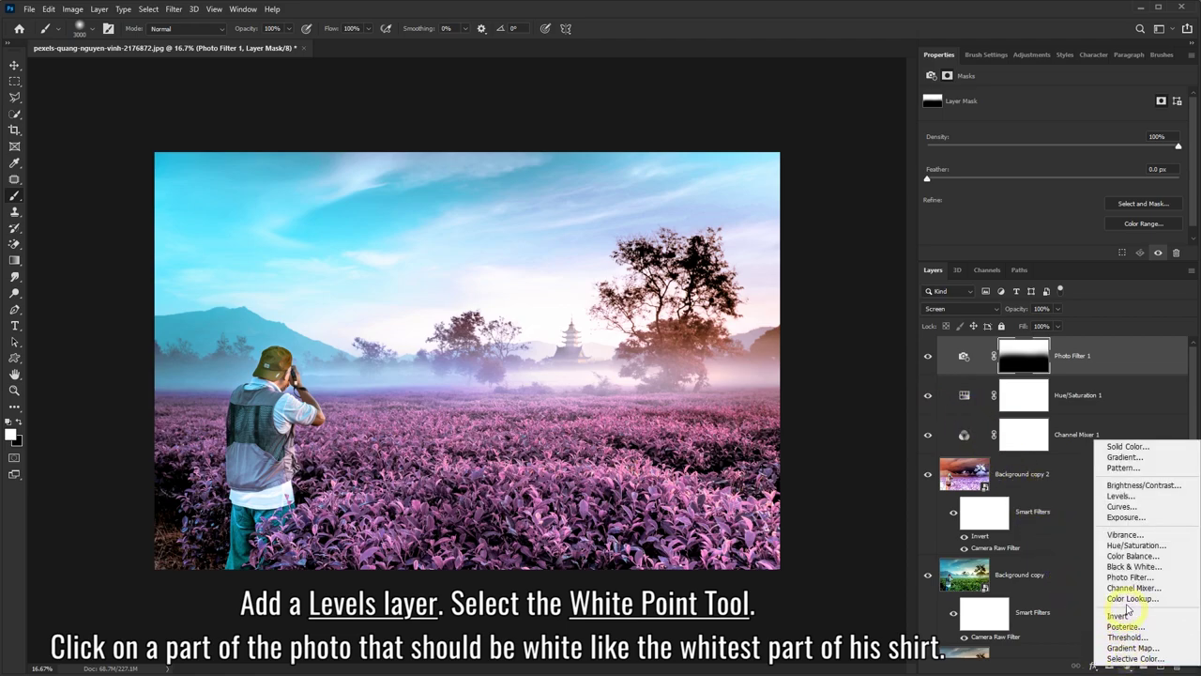
left_click(1121, 496)
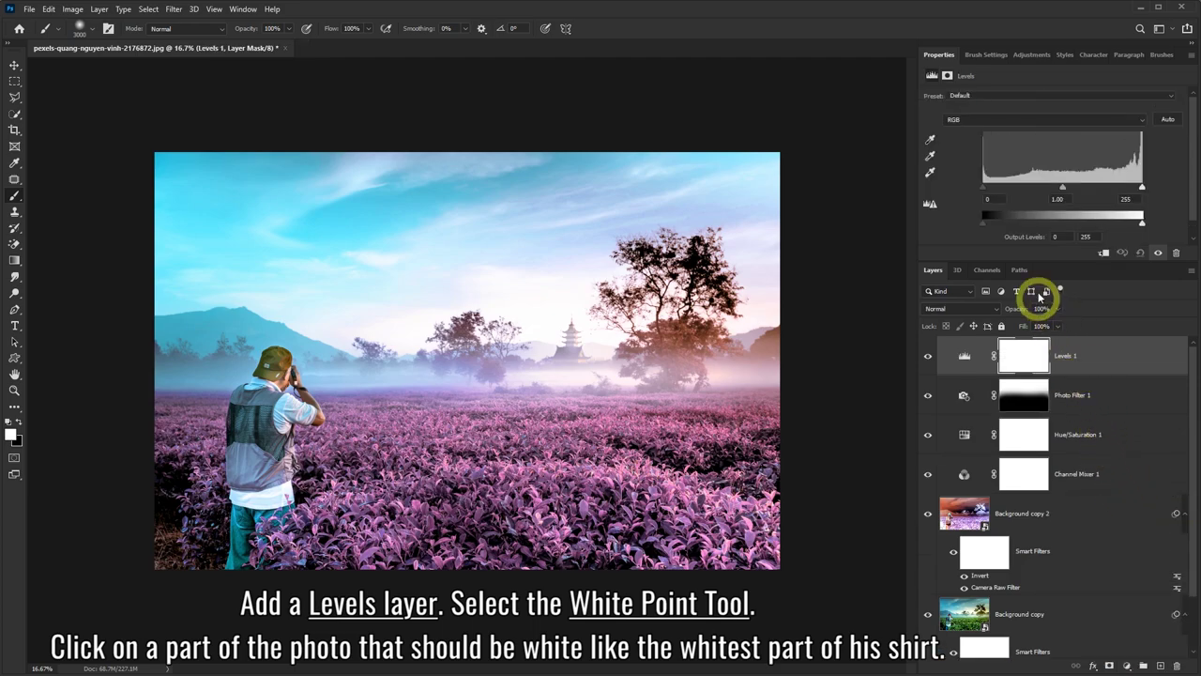
left_click(930, 174)
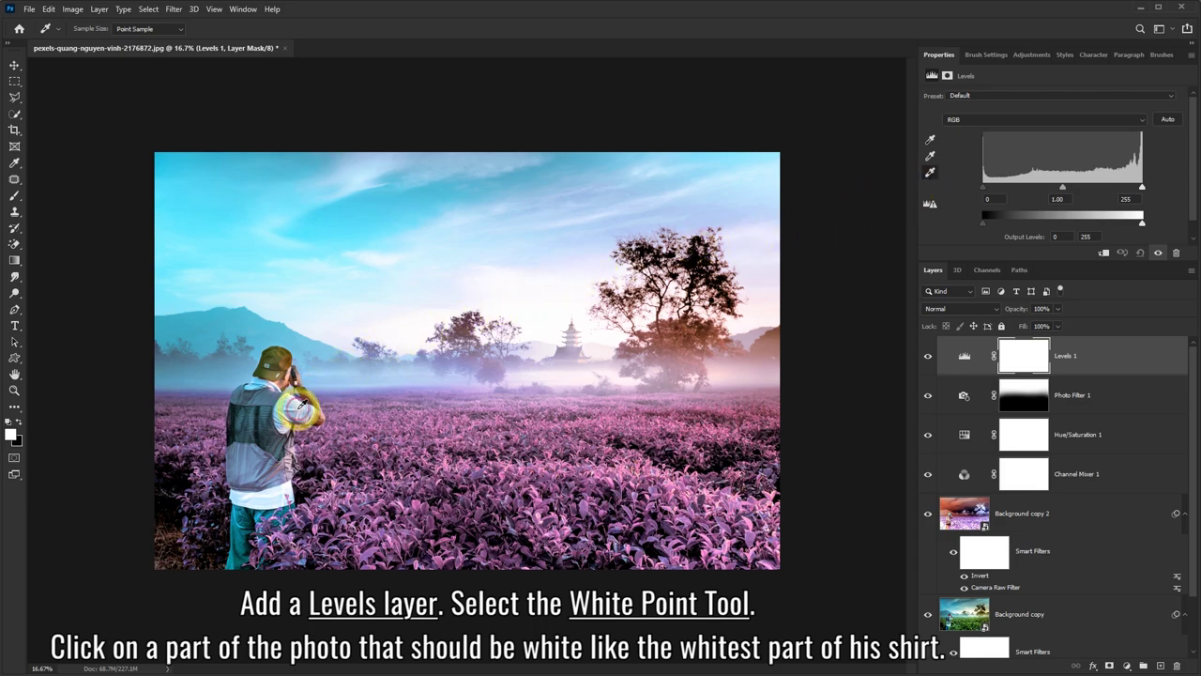
left_click(302, 402)
left_click(299, 404)
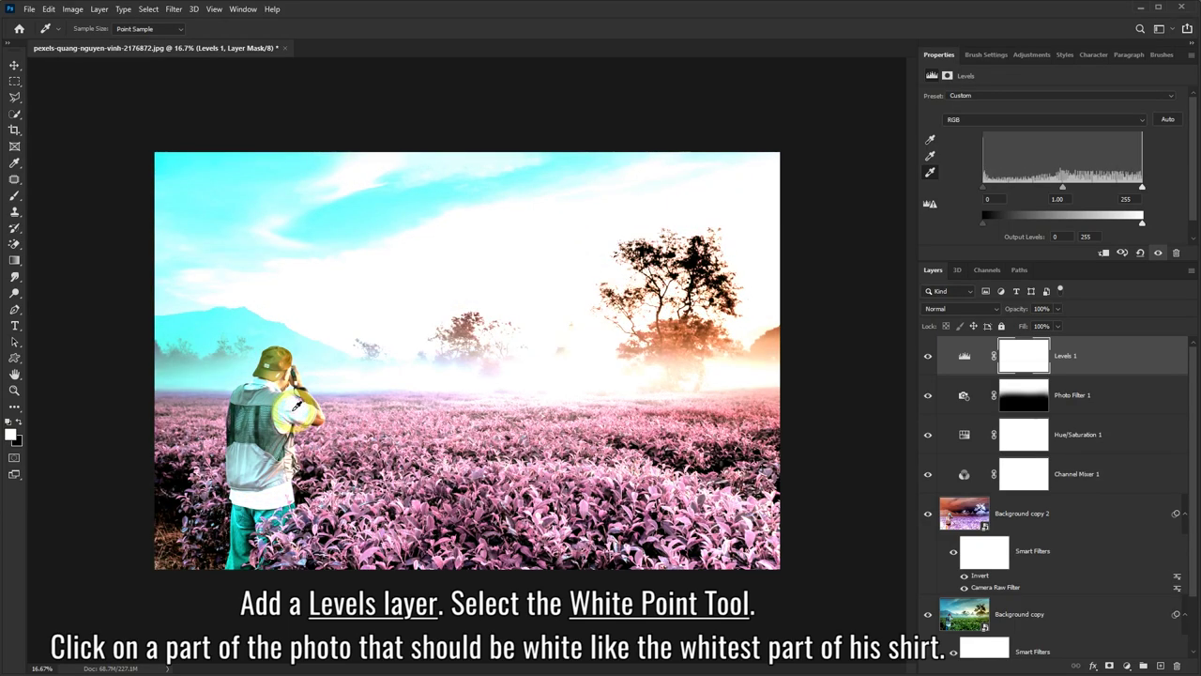
left_click(293, 407)
scroll(293, 409, "up", 2)
scroll(272, 399, "up", 2)
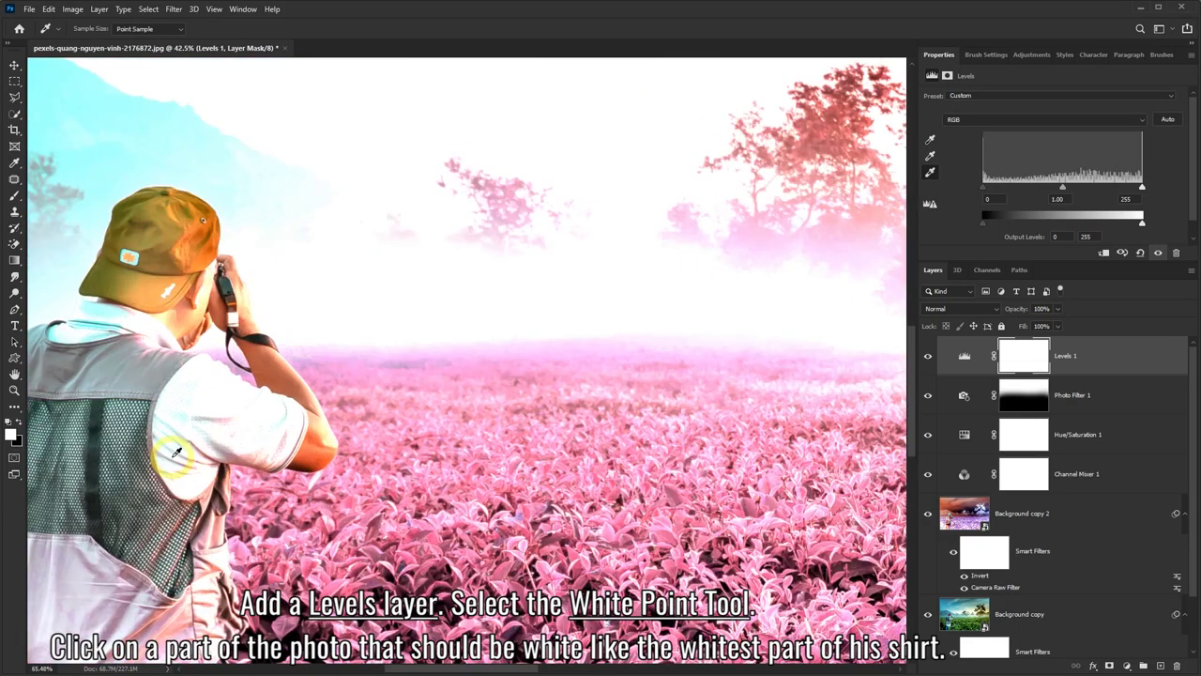
scroll(242, 383, "up", 2)
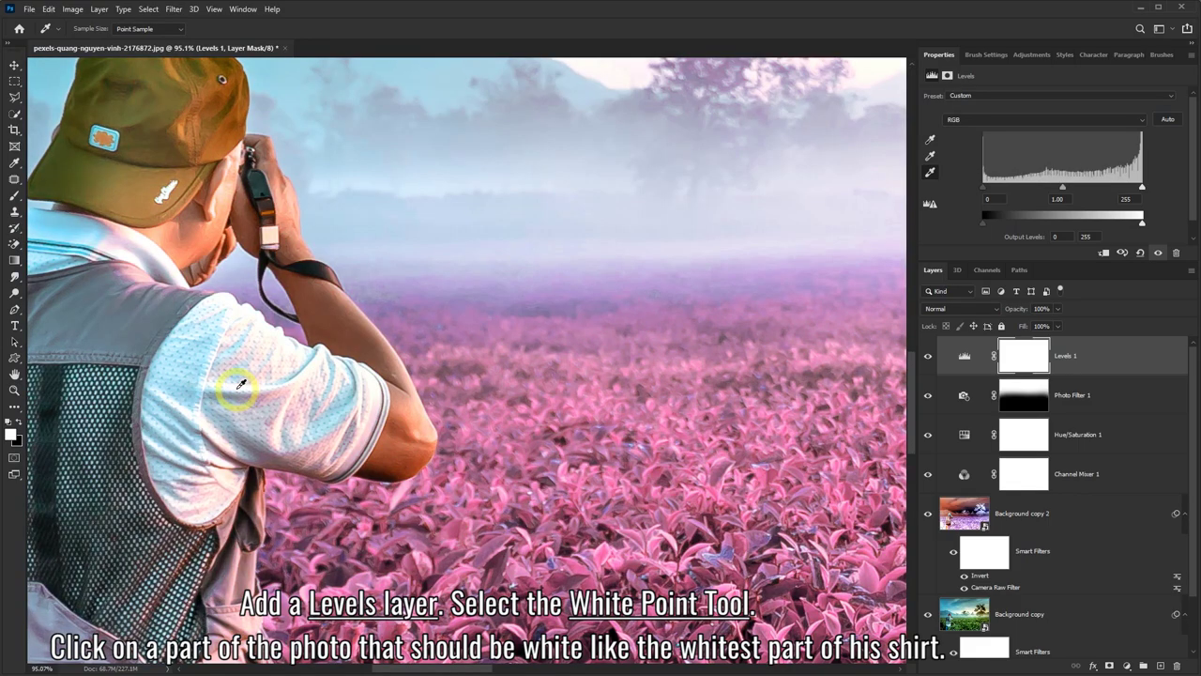
scroll(240, 382, "down", 2)
scroll(235, 389, "down", 2)
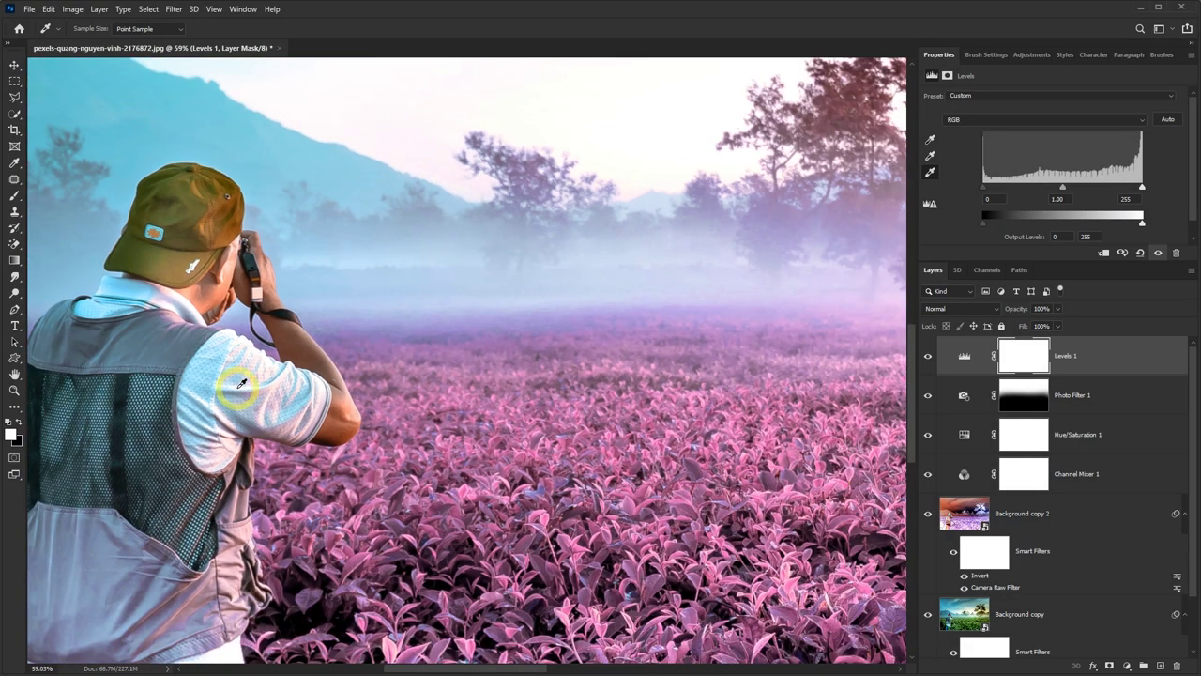
scroll(230, 396, "down", 2)
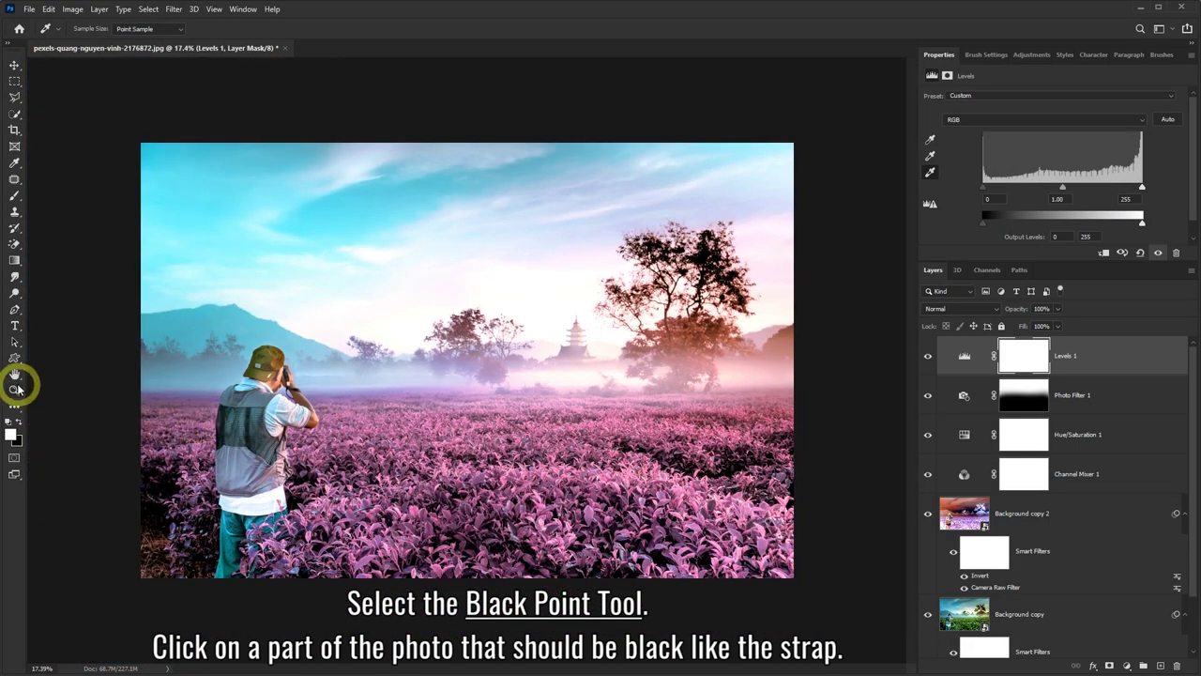
Zoom out and sample the Levels black point from the camera strap.
left_click(15, 390)
right_click(325, 375)
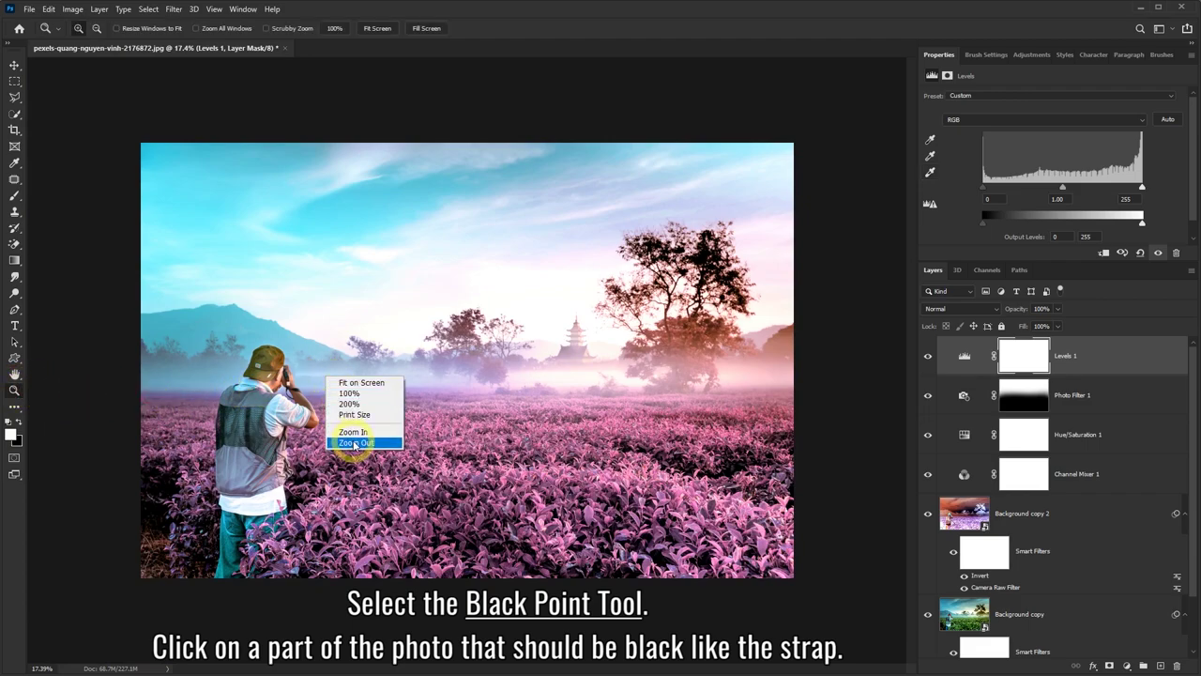
left_click(352, 440)
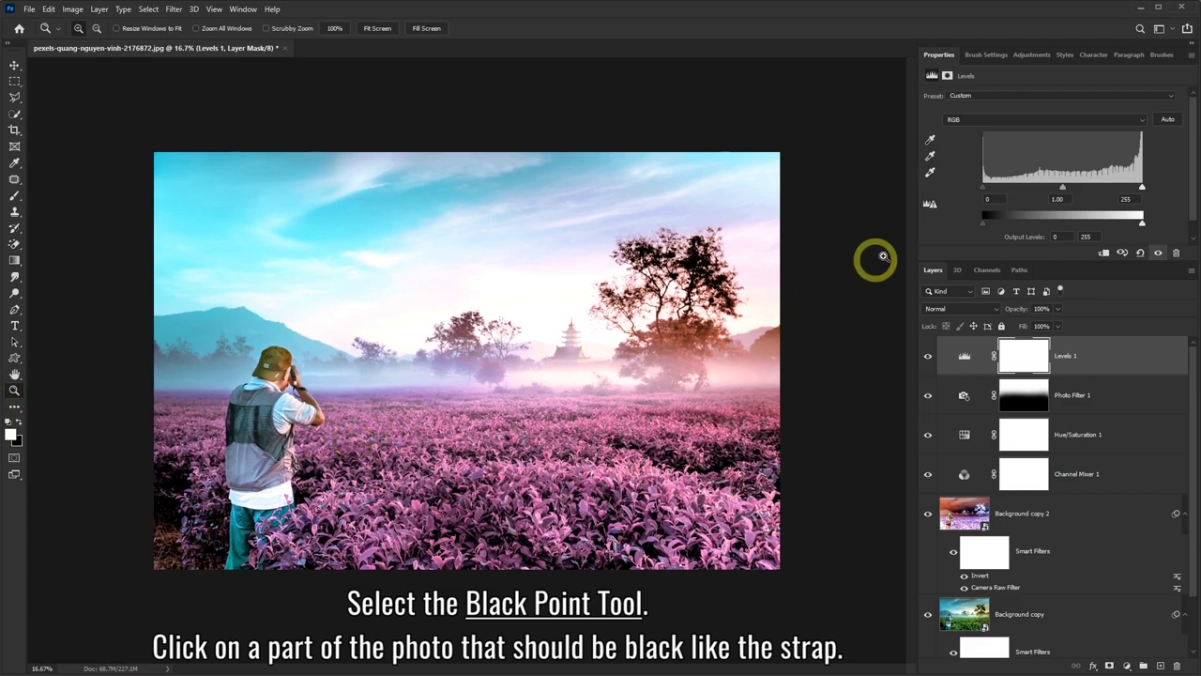
left_click(929, 142)
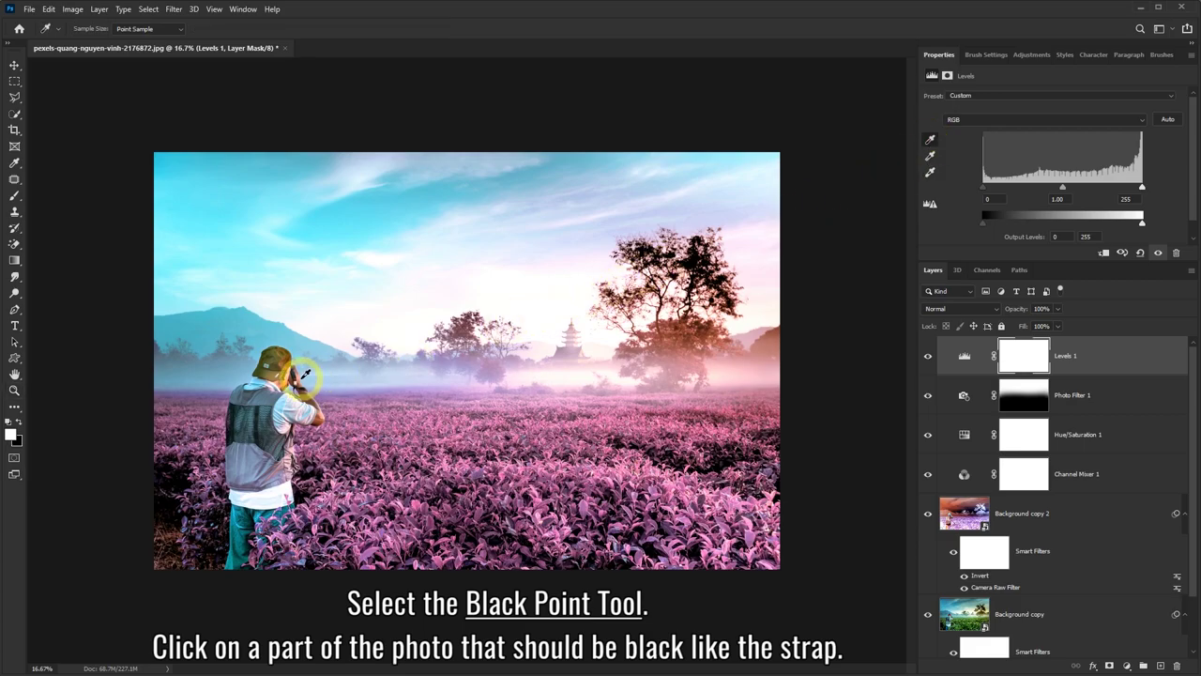
scroll(299, 380, "up", 3)
scroll(255, 366, "up", 2)
scroll(229, 383, "up", 2)
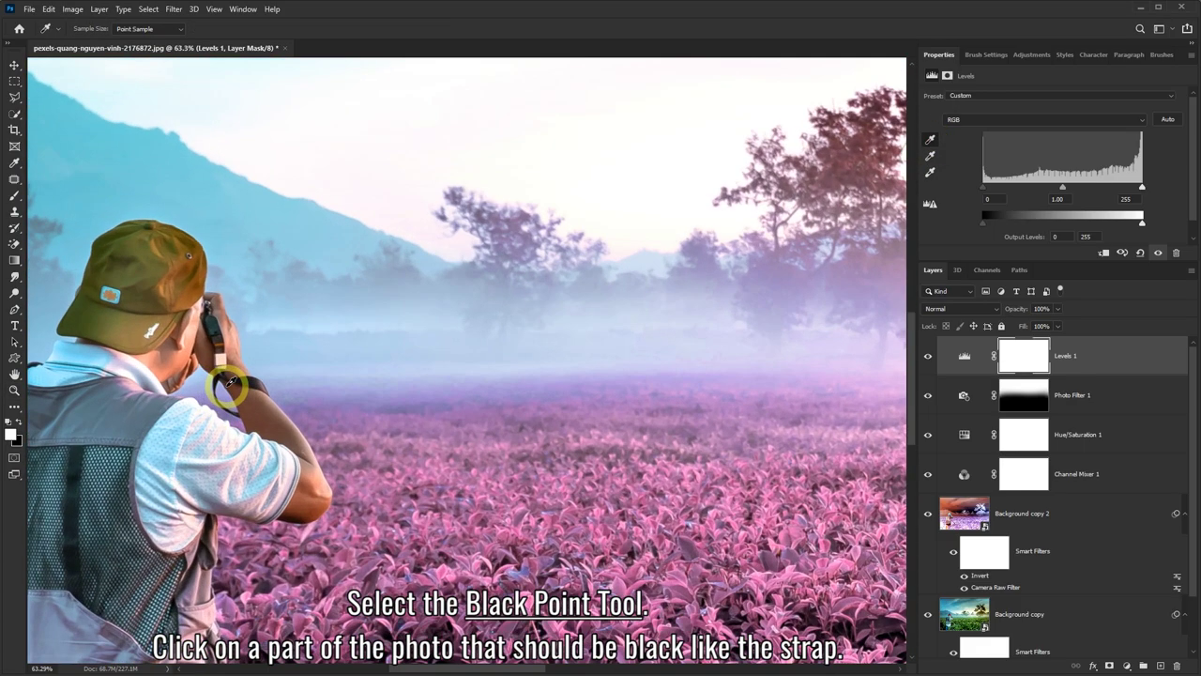
left_click(217, 377)
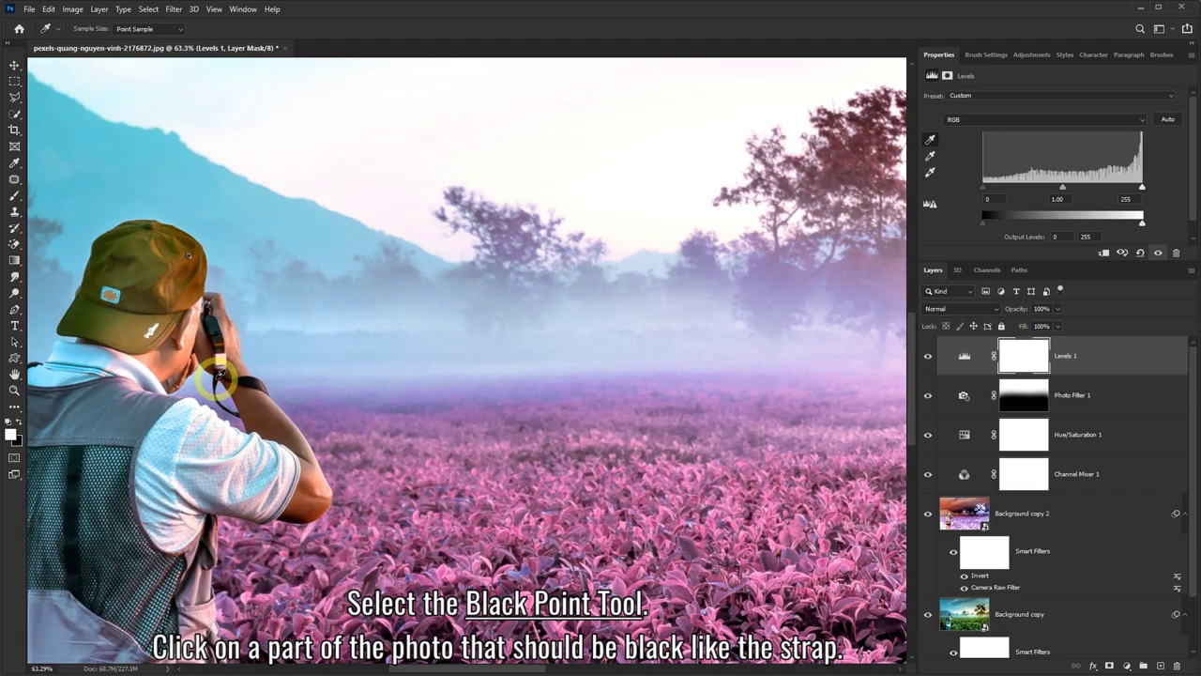
Fit the photo on screen, zoom out slightly, and toggle Levels to compare.
left_click(15, 390)
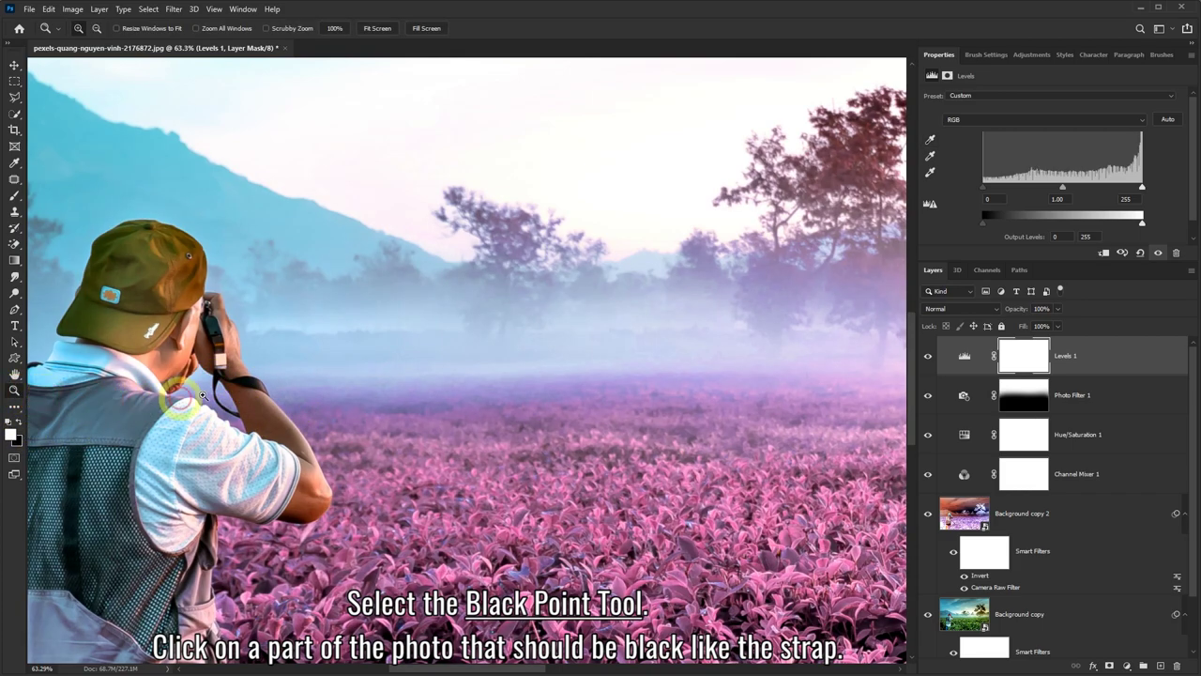
right_click(289, 388)
left_click(298, 391)
right_click(347, 393)
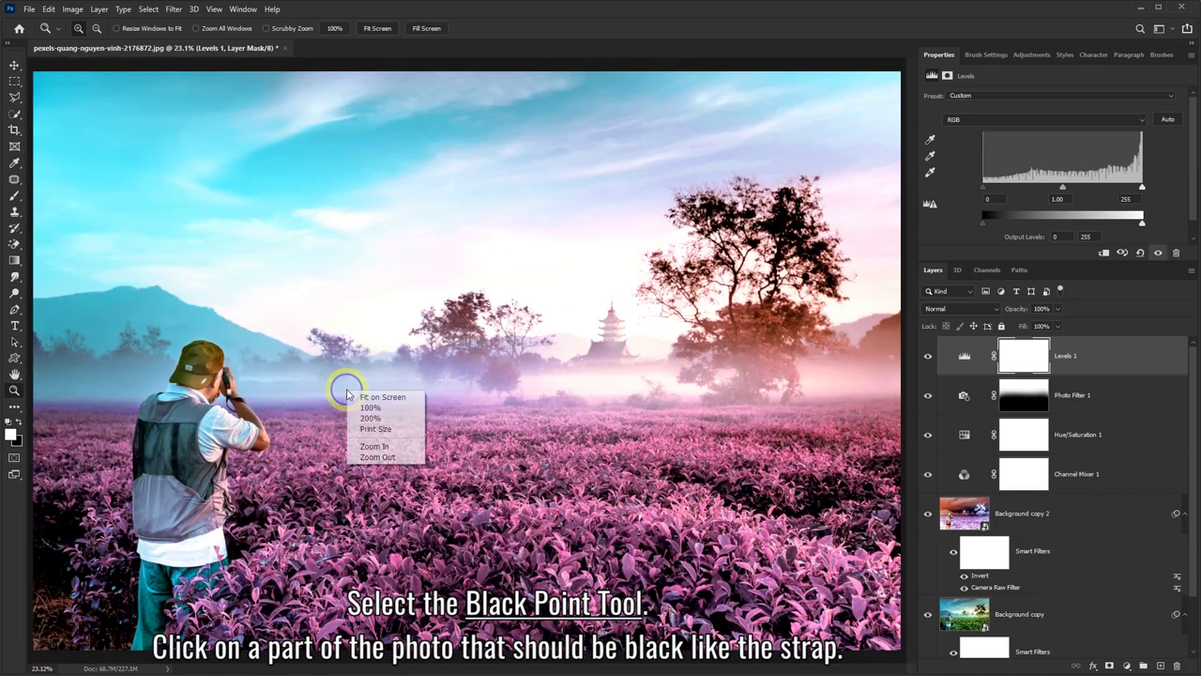
left_click(376, 457)
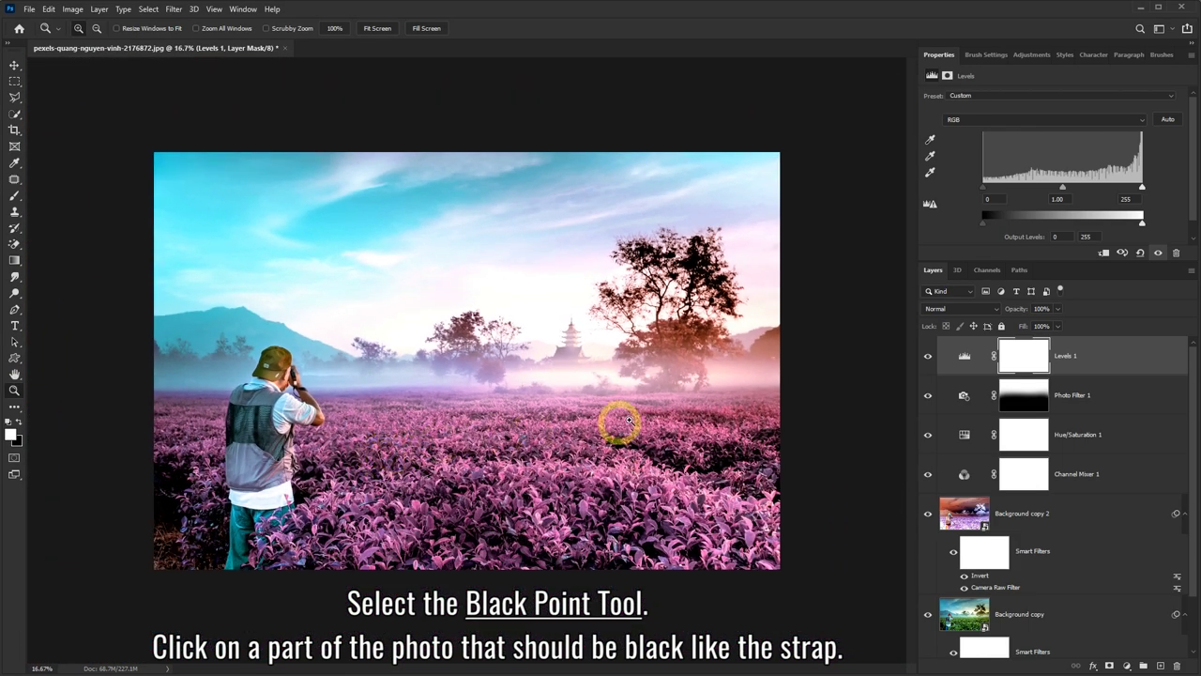
left_click(927, 358)
left_click(928, 359)
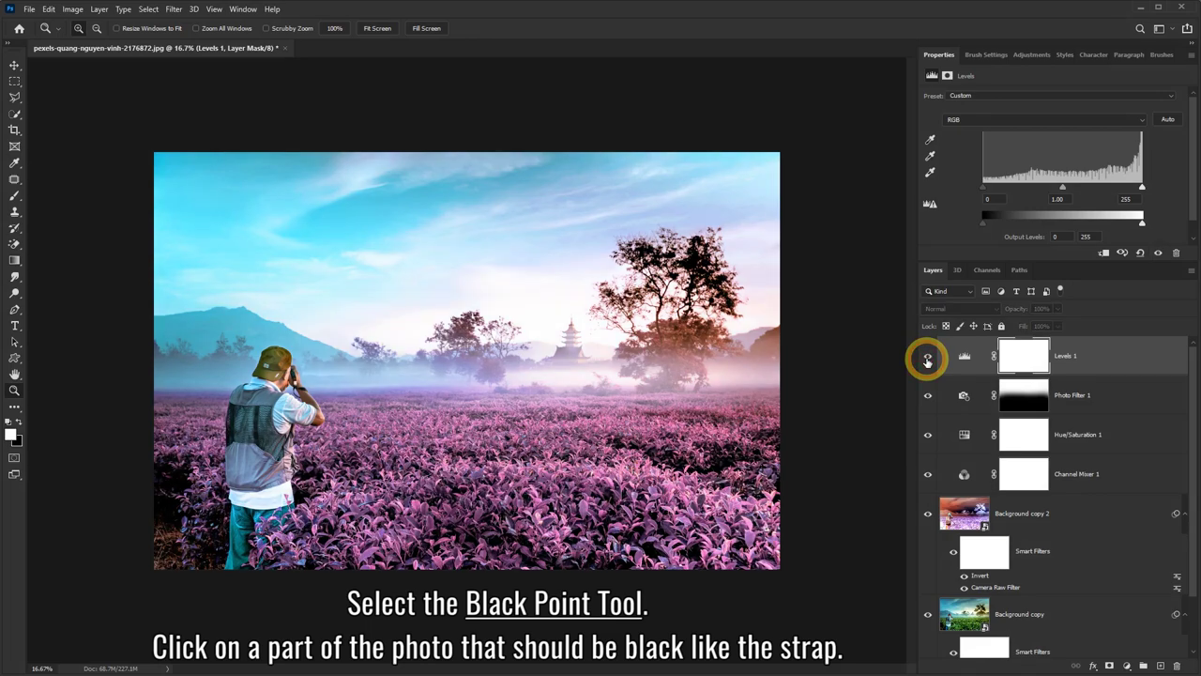
Turn Levels 1 back on and group Levels 1 through Background copy into Group 1.
left_click(927, 359)
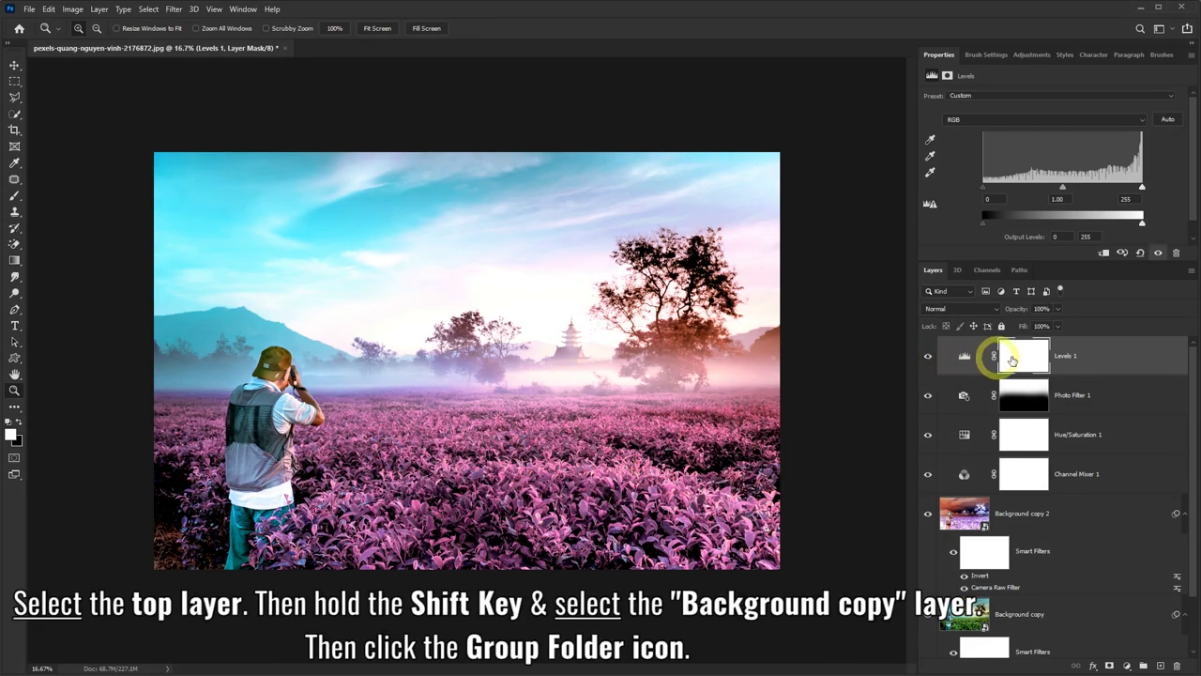
left_click(1100, 357)
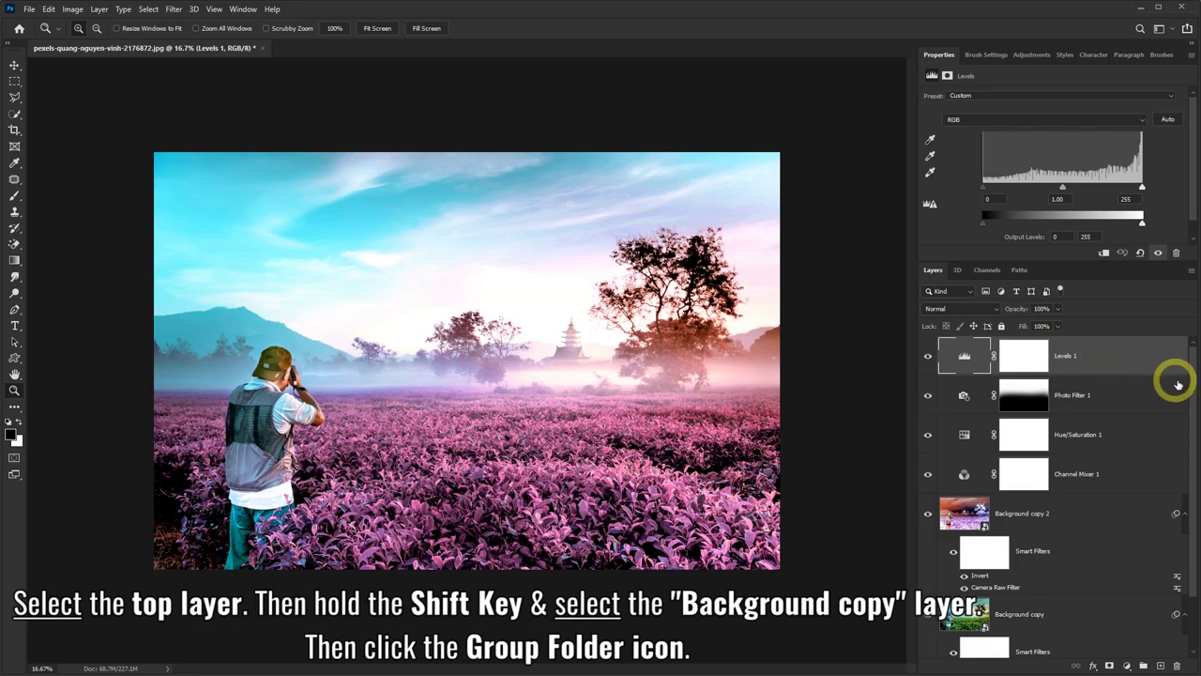
left_click_drag(1195, 390, 1188, 473)
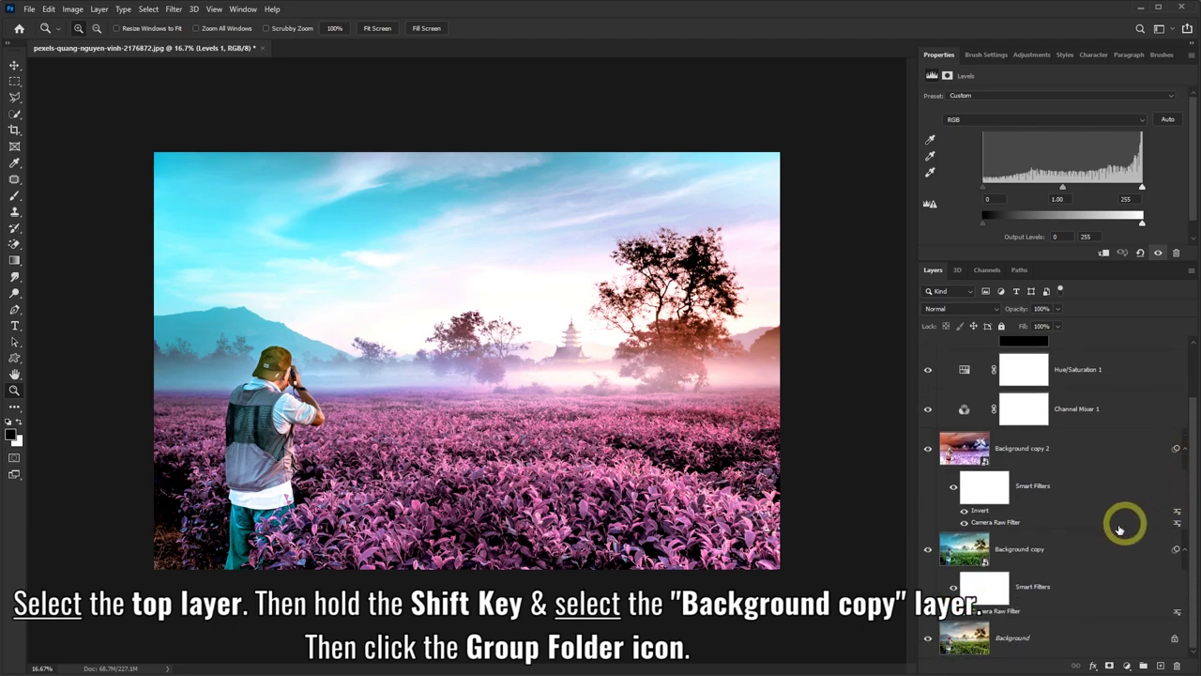
left_click(1078, 549, "shift")
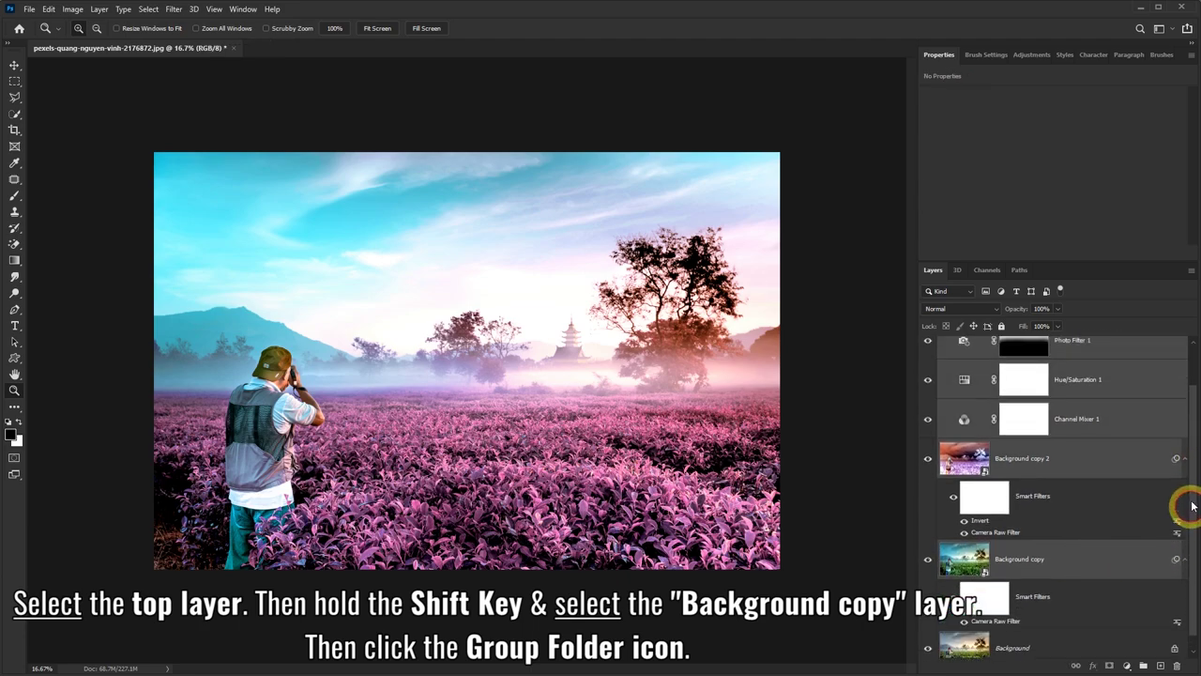
left_click_drag(1188, 504, 1182, 423)
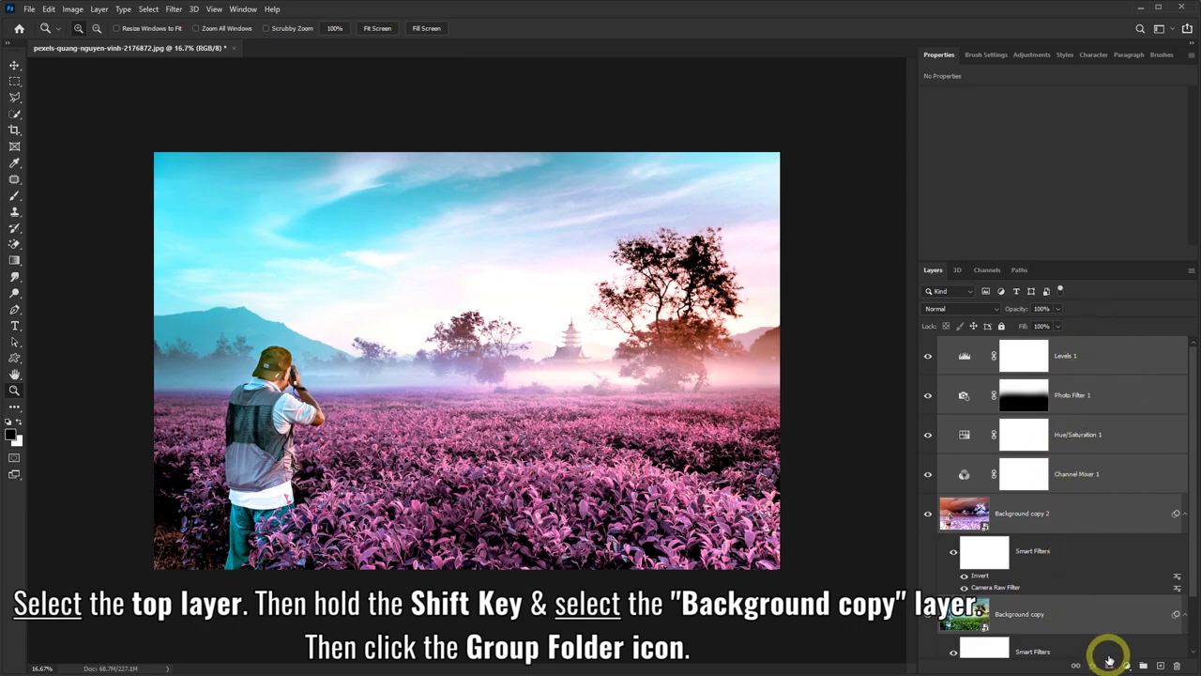
left_click(1145, 665)
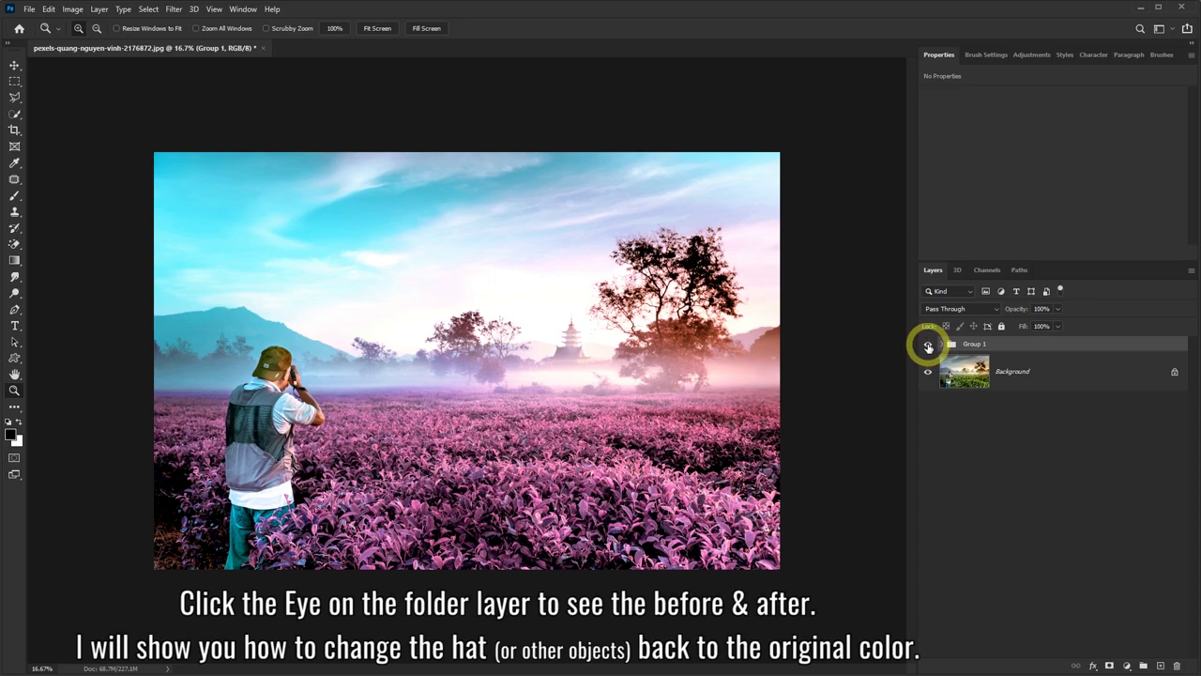
Toggle Group 1's visibility several times to compare against the original photo.
left_click(928, 345)
left_click(928, 345)
left_click(928, 347)
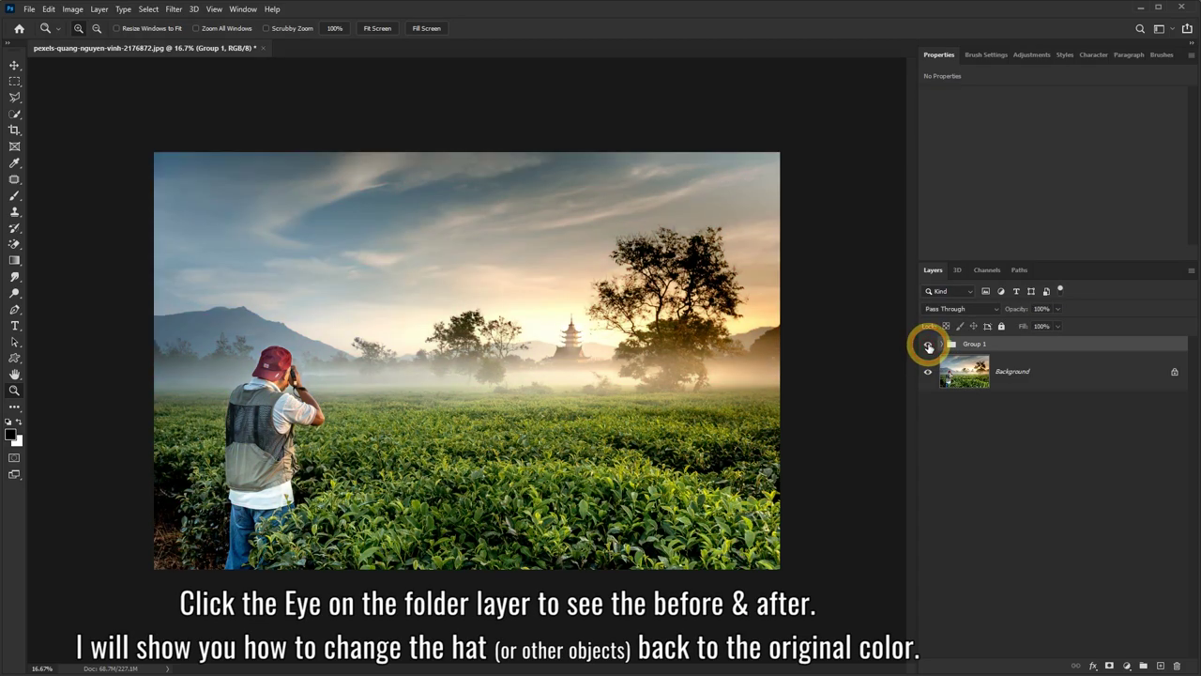
left_click(929, 346)
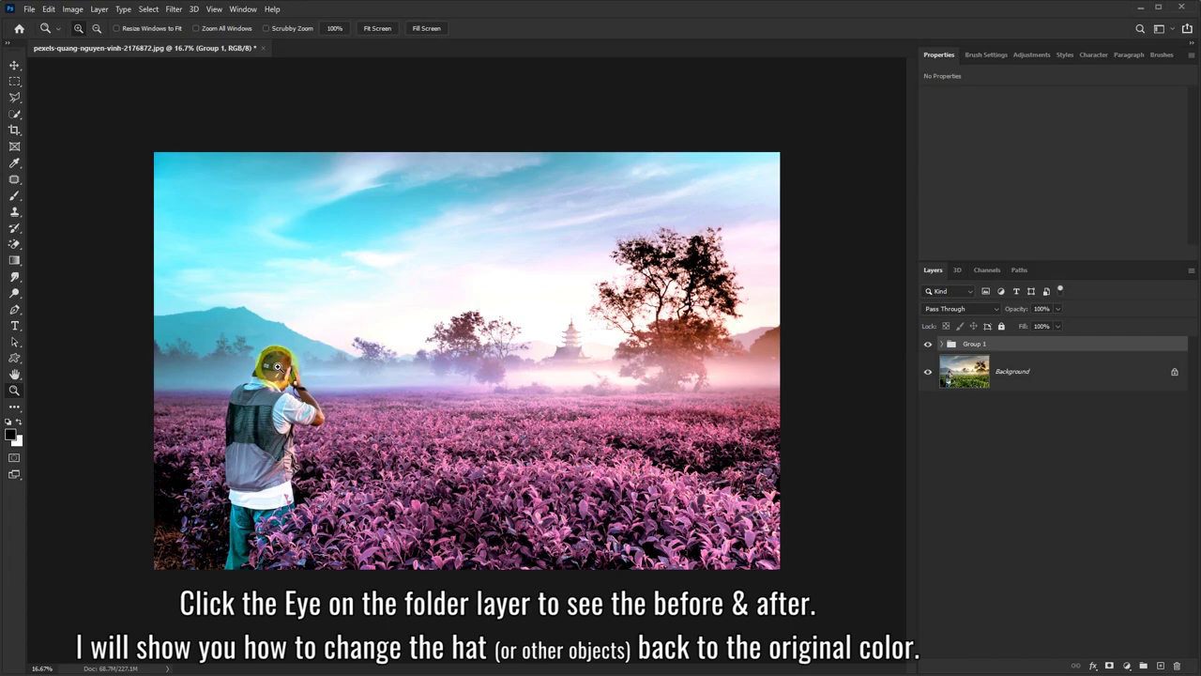
left_click(928, 346)
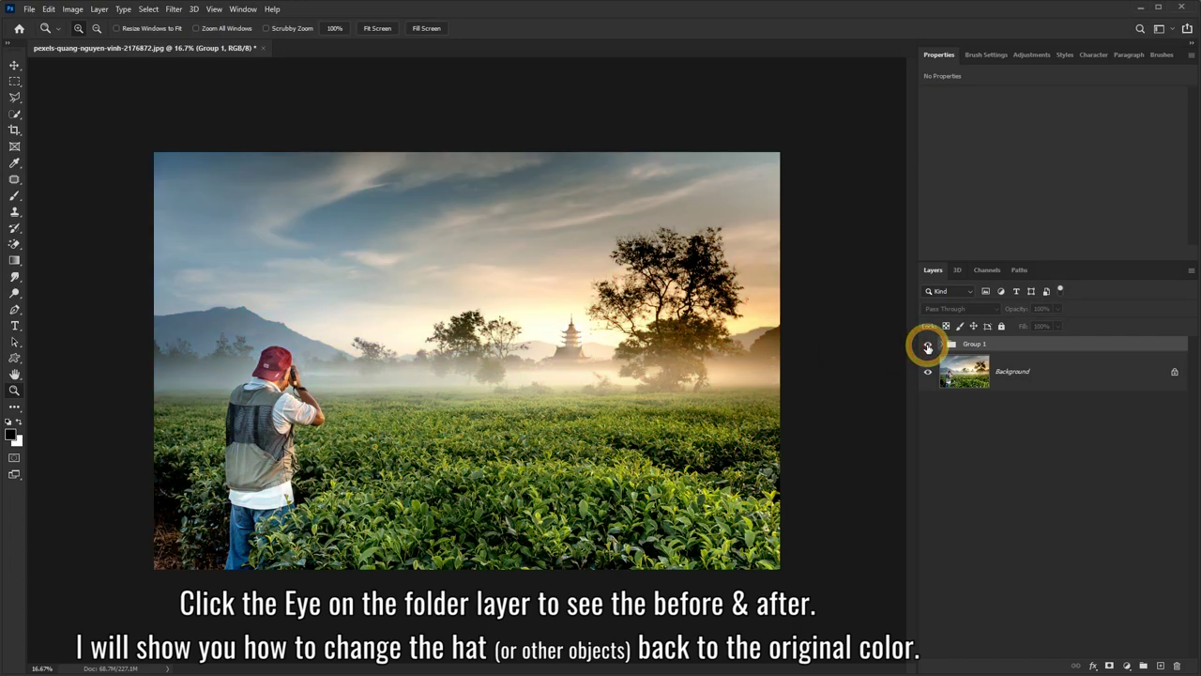
left_click(929, 347)
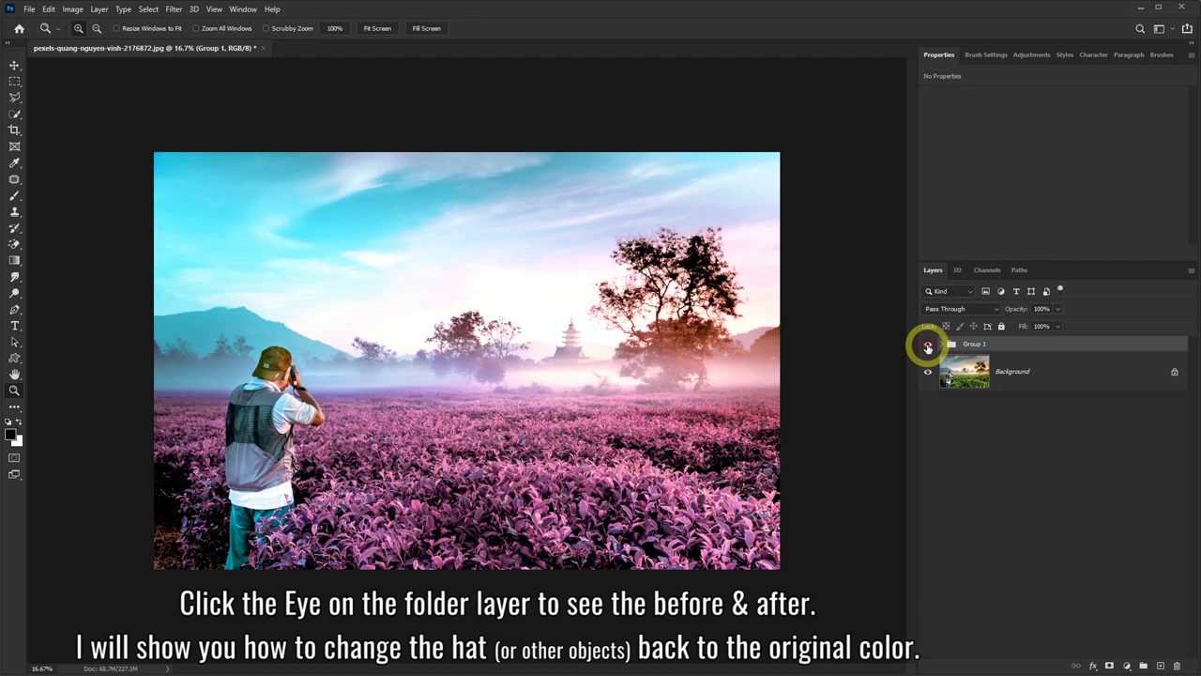
Duplicate Background as Background copy 3, move it into Group 1, and add a layer mask.
left_click(1032, 380)
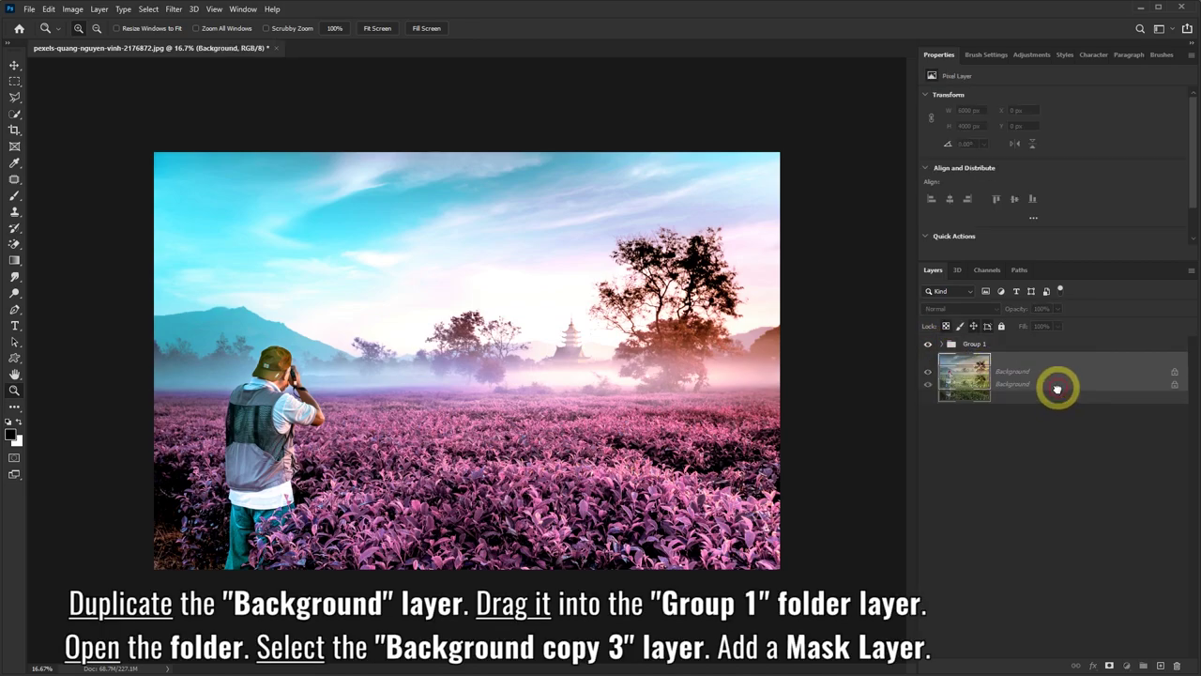
mouse_move(1045, 378)
left_mouse_down()
mouse_move(1112, 594)
mouse_move(1163, 667)
left_mouse_up()
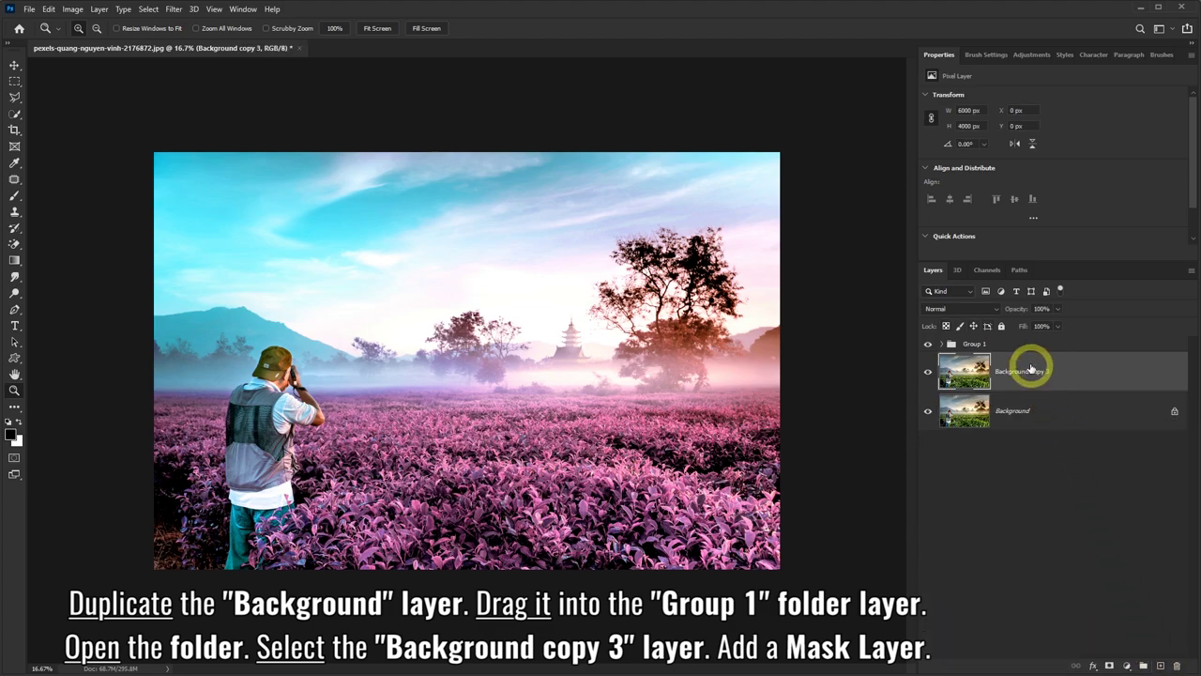
left_click_drag(1044, 374, 980, 348)
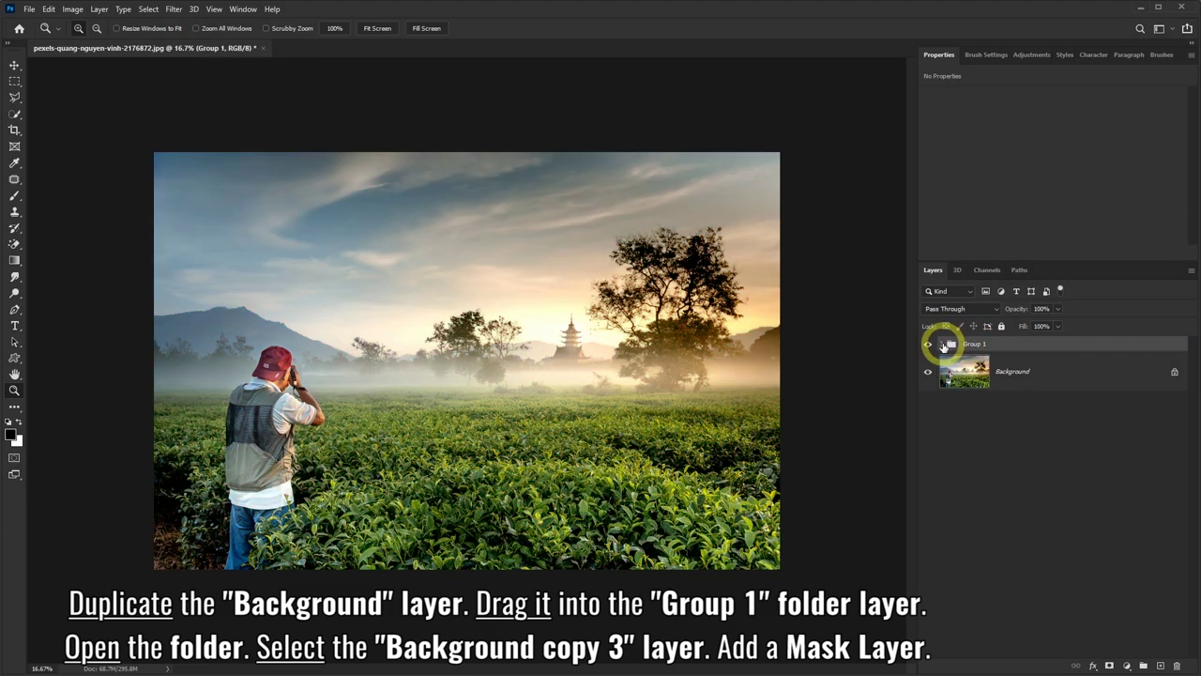
left_click(944, 347)
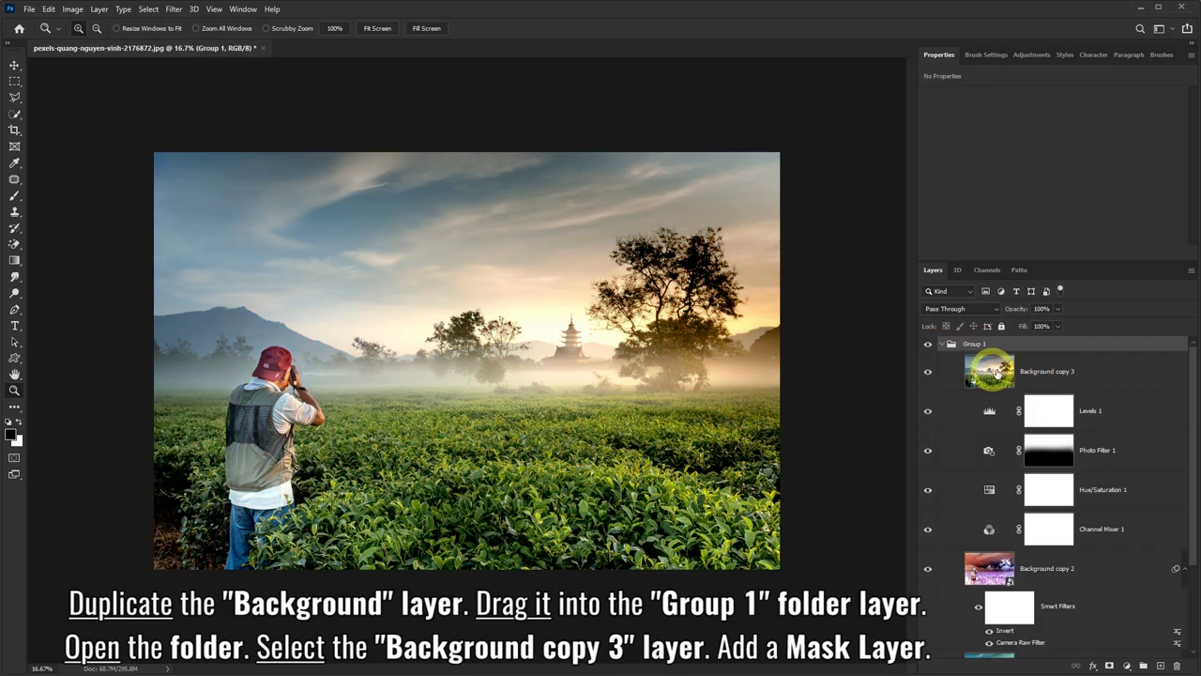
left_click(1039, 376)
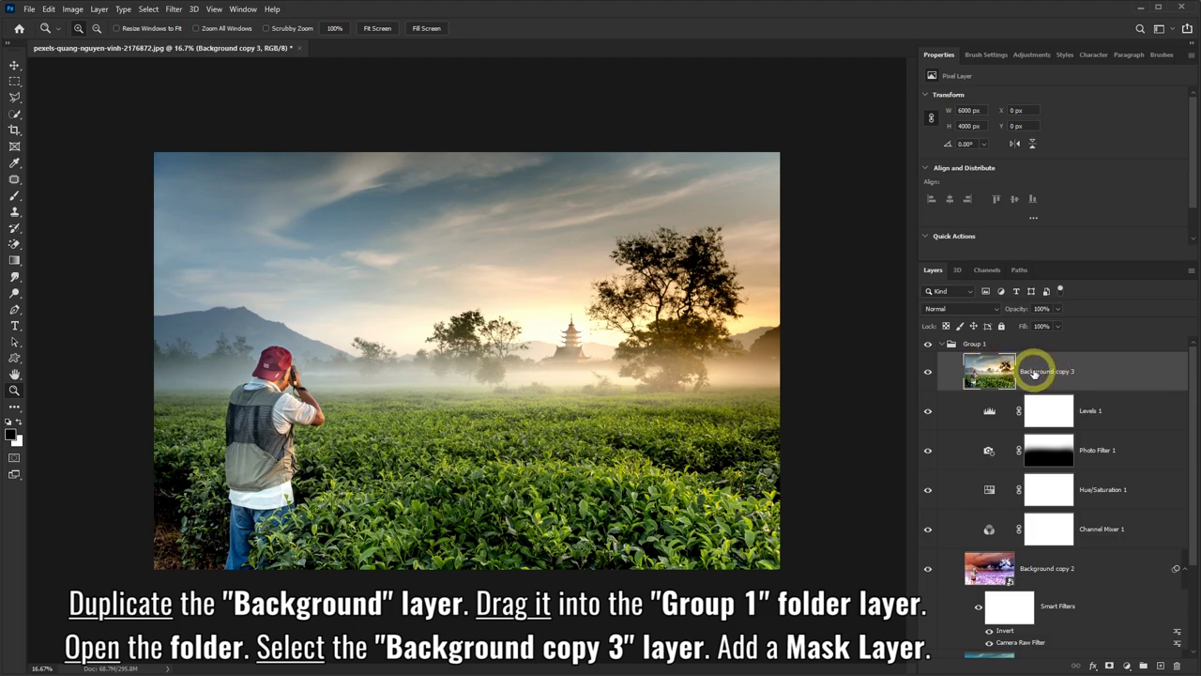
left_click(1110, 666)
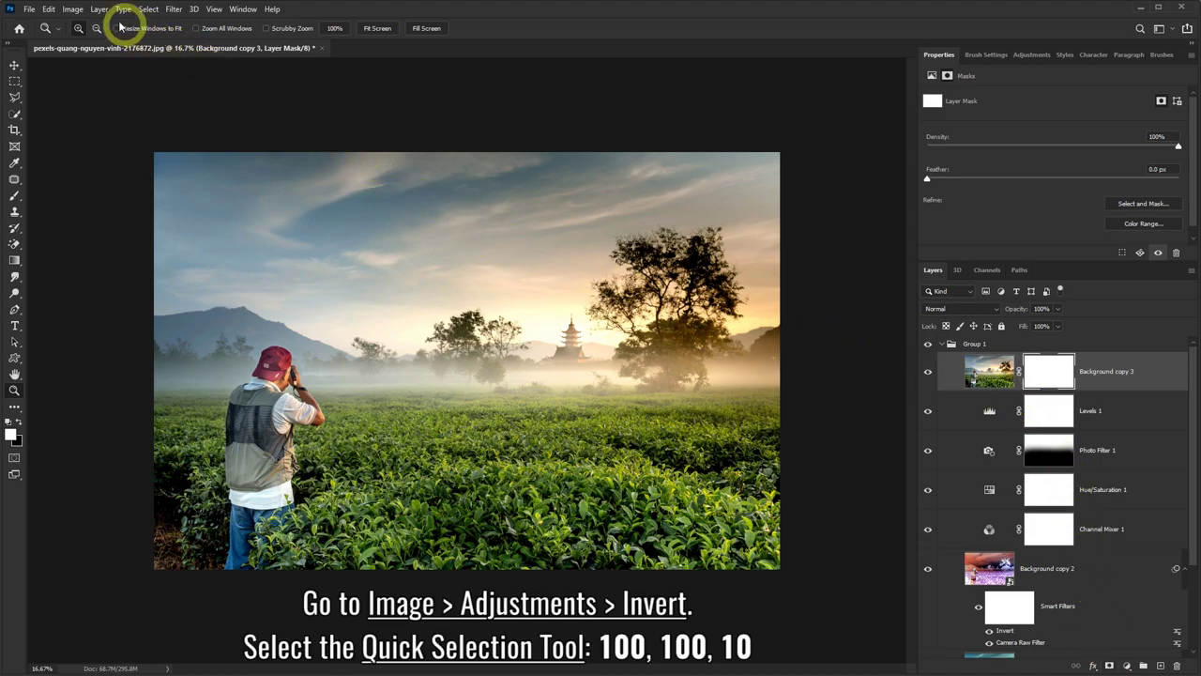
Invert Background copy 3's mask to black and set Quick Selection to a 100 px hard brush.
left_click(72, 10)
mouse_move(92, 41)
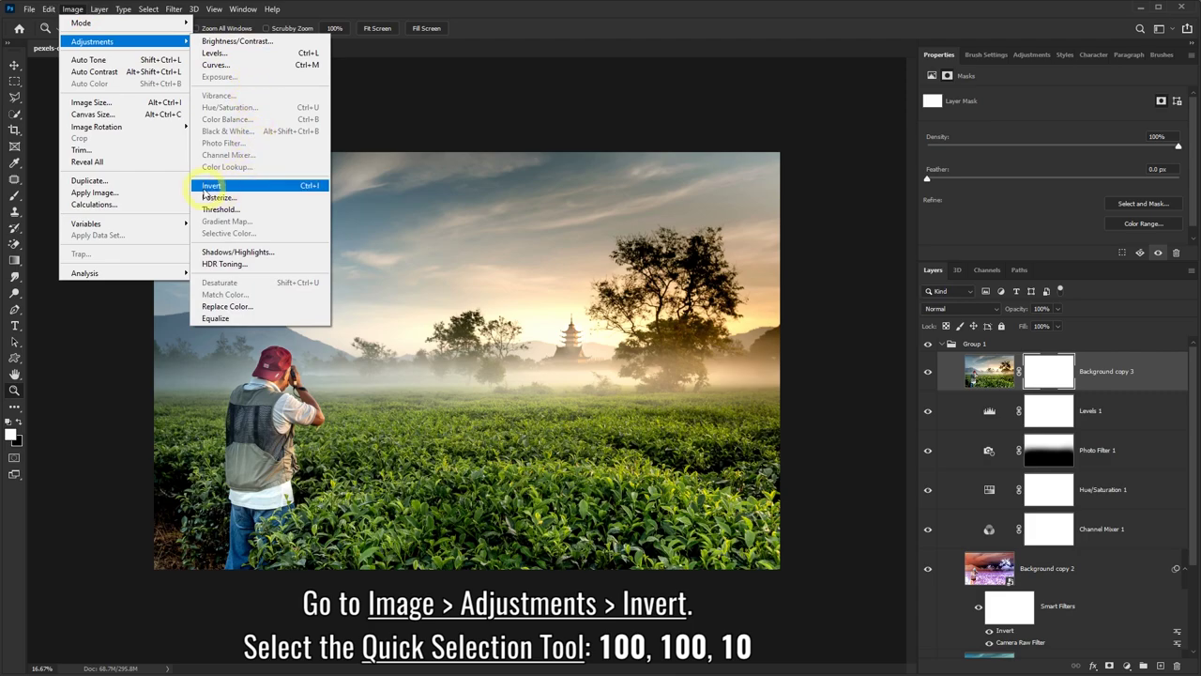
left_click(232, 190)
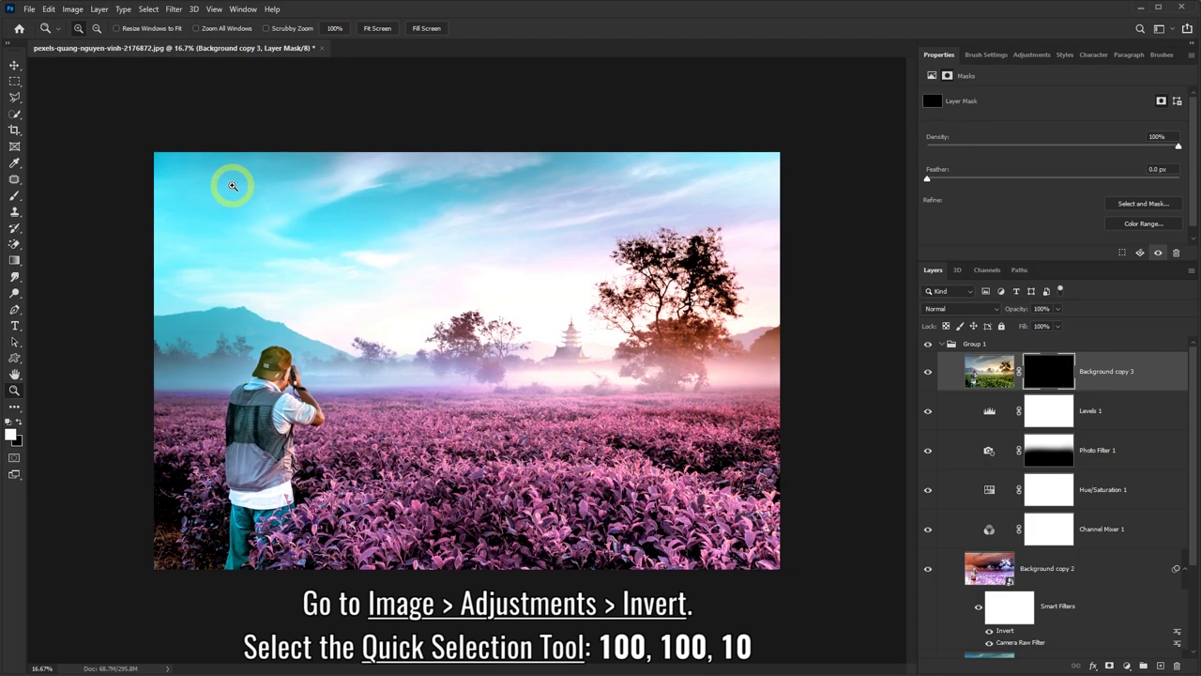
left_click(14, 113)
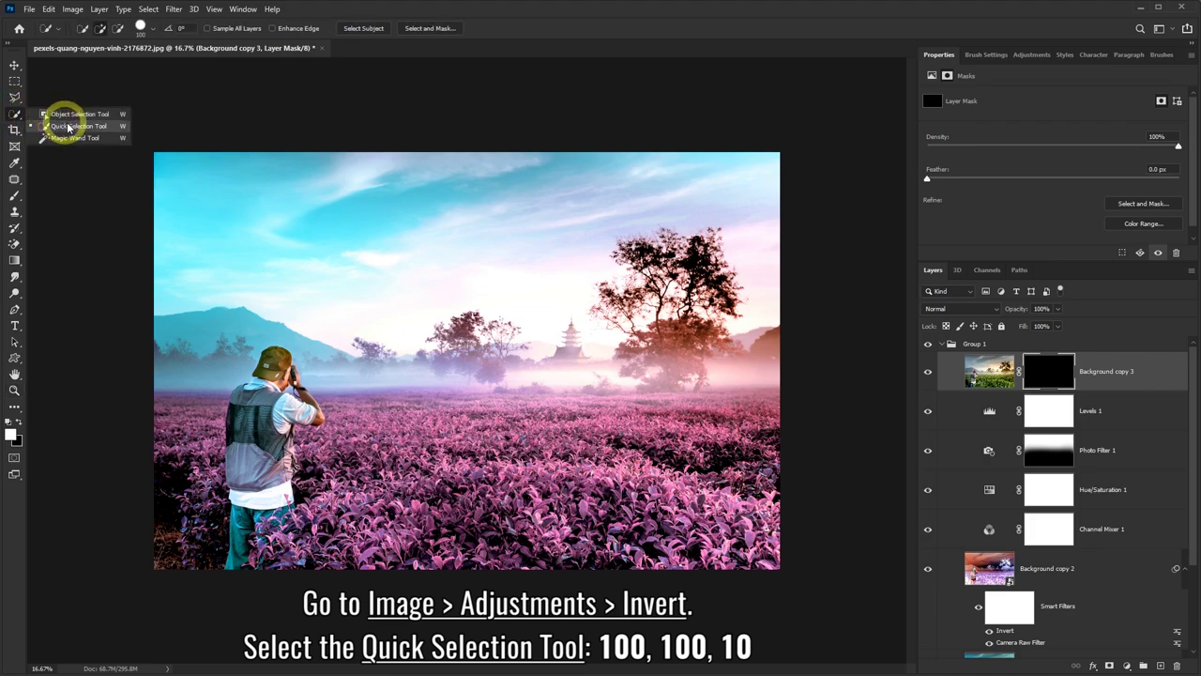
left_click(80, 125)
left_click(146, 28)
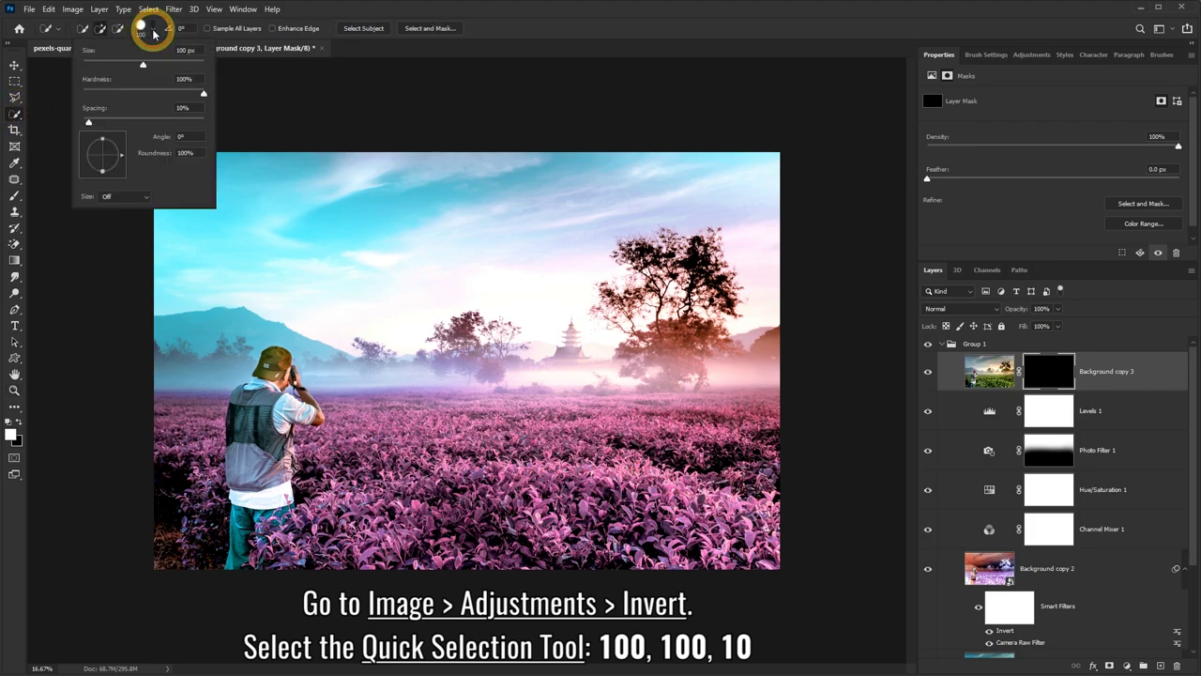
left_click(406, 11)
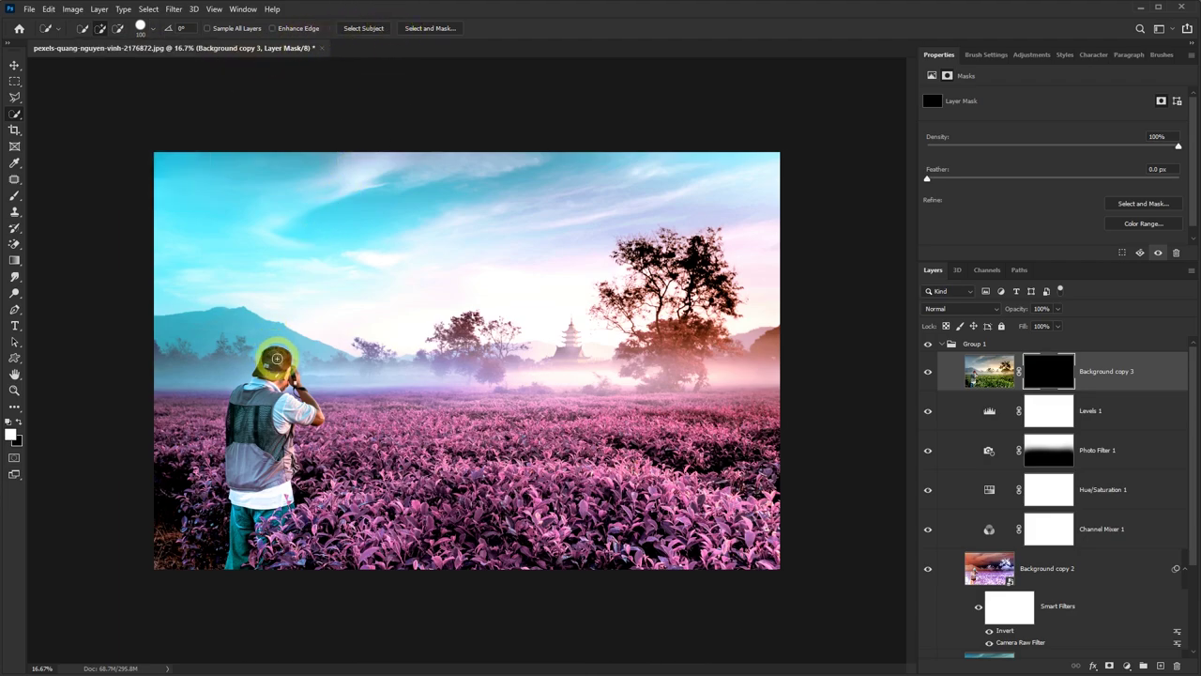
Quick-select the photographer's hat, refining the edge near the collar.
left_click_drag(279, 359, 282, 389)
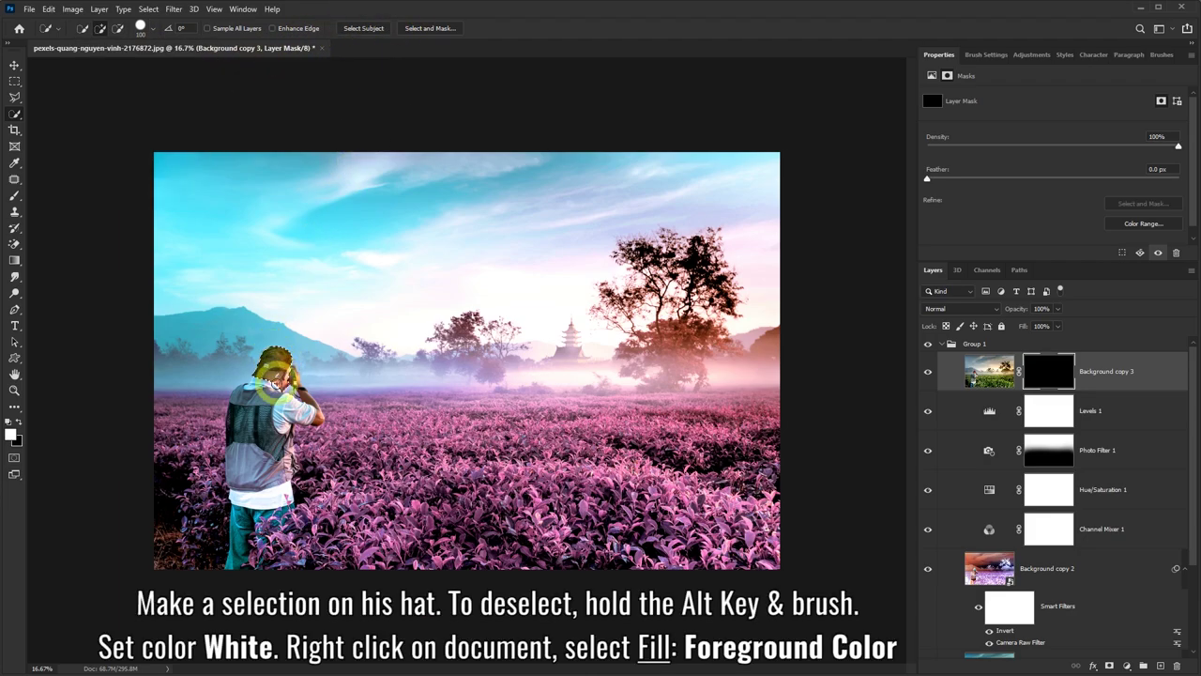
scroll(308, 391, "up", 5)
left_click_drag(187, 385, 192, 375)
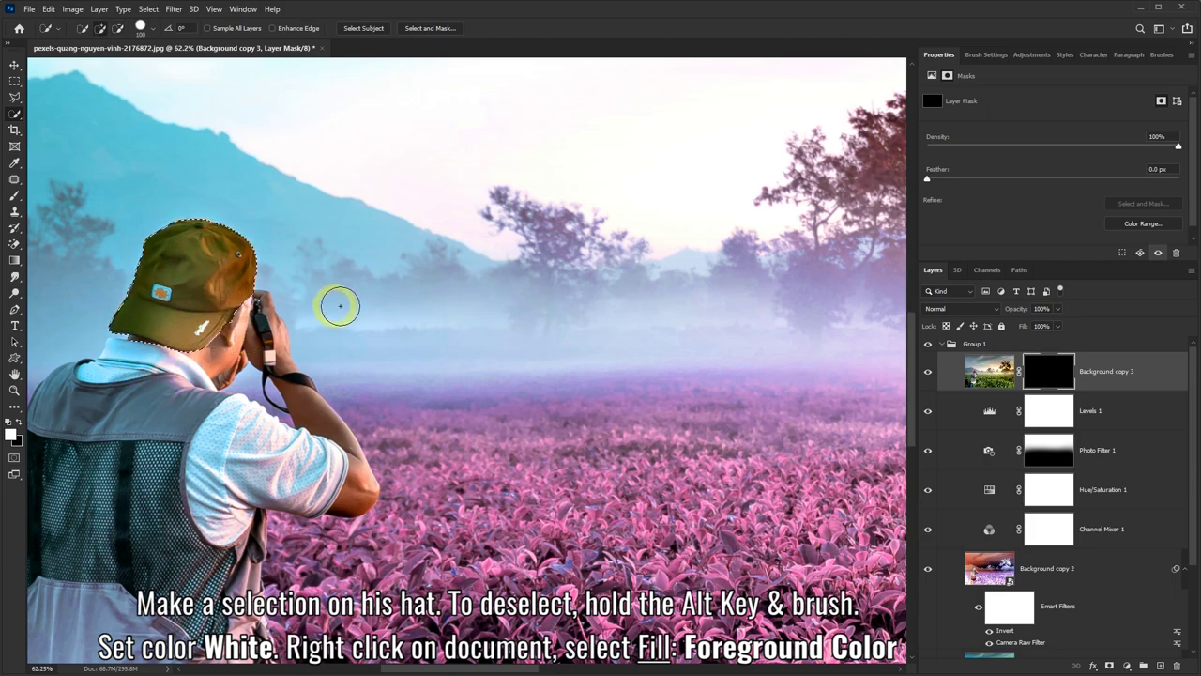
Fill the hat selection on the mask with white (#ffffff) to restore its original red.
left_click(10, 433)
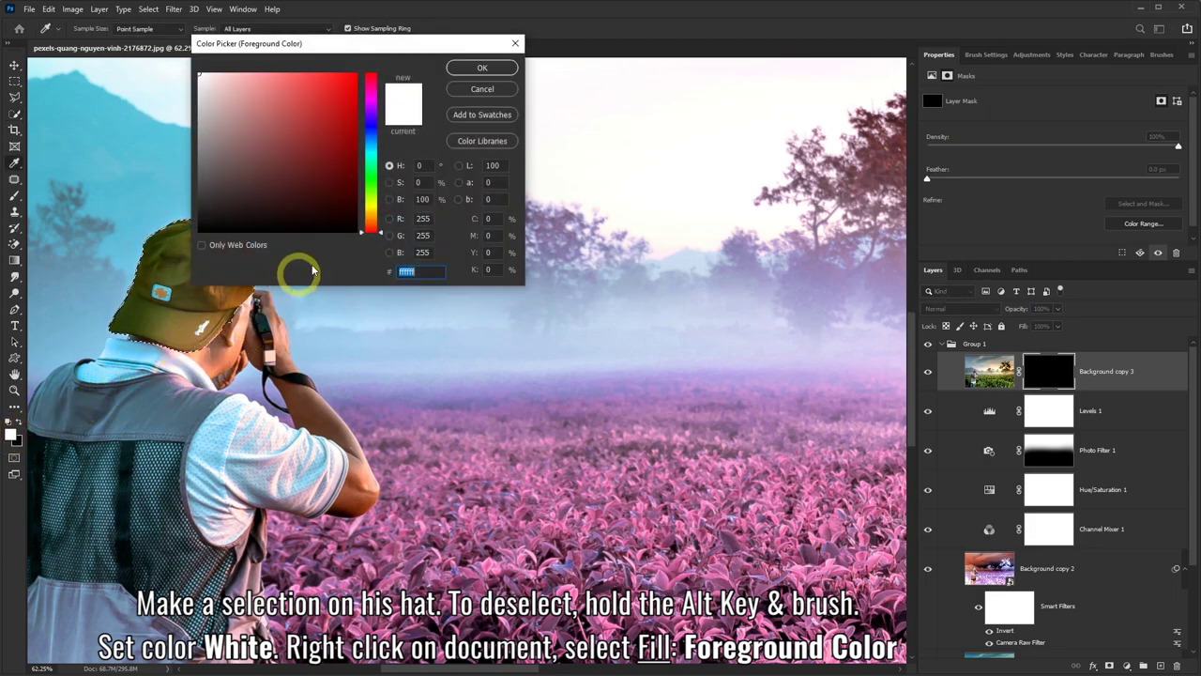
left_click(412, 271)
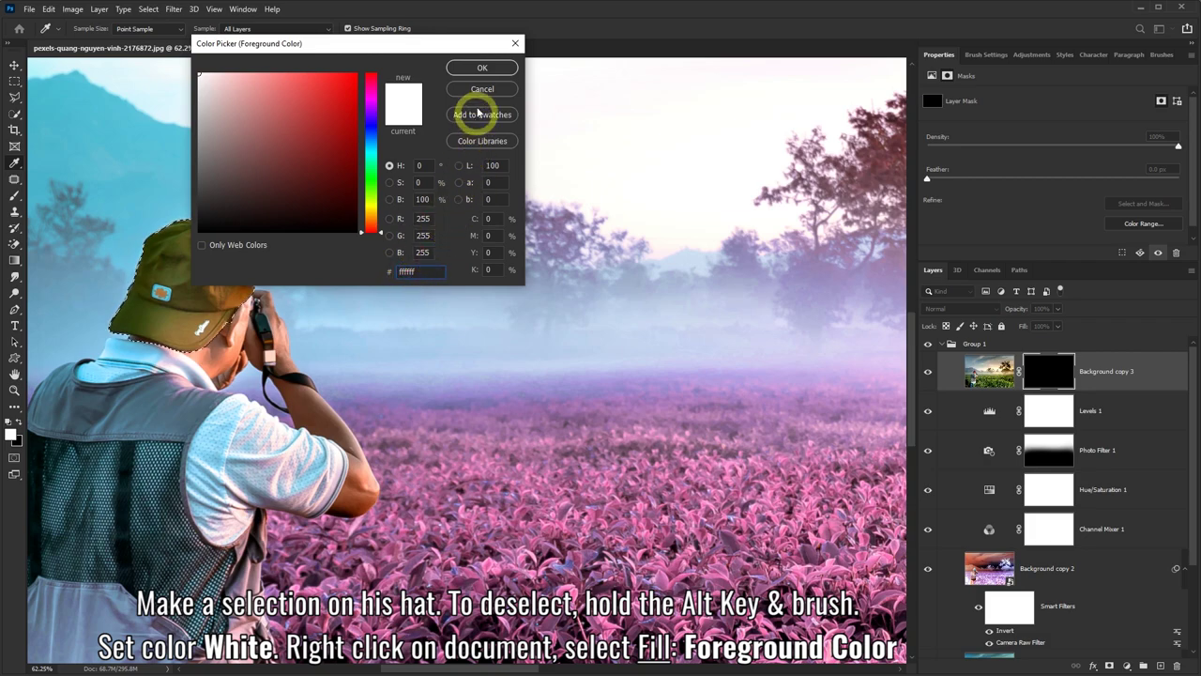
left_click(482, 67)
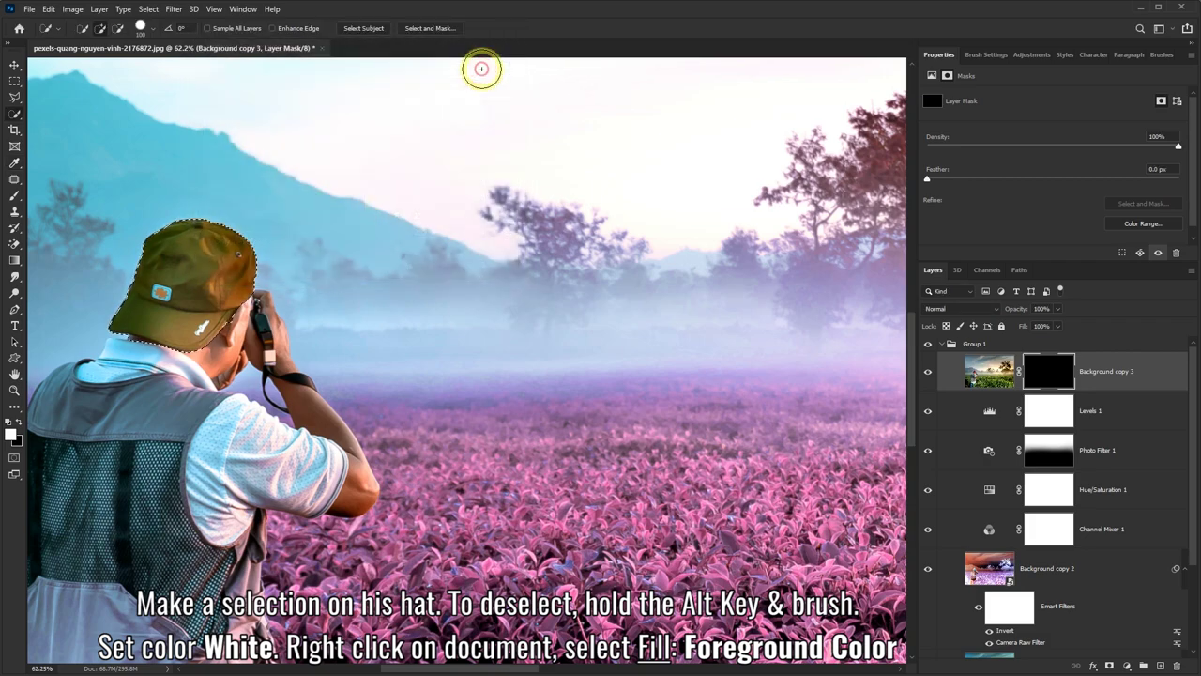
right_click(274, 274)
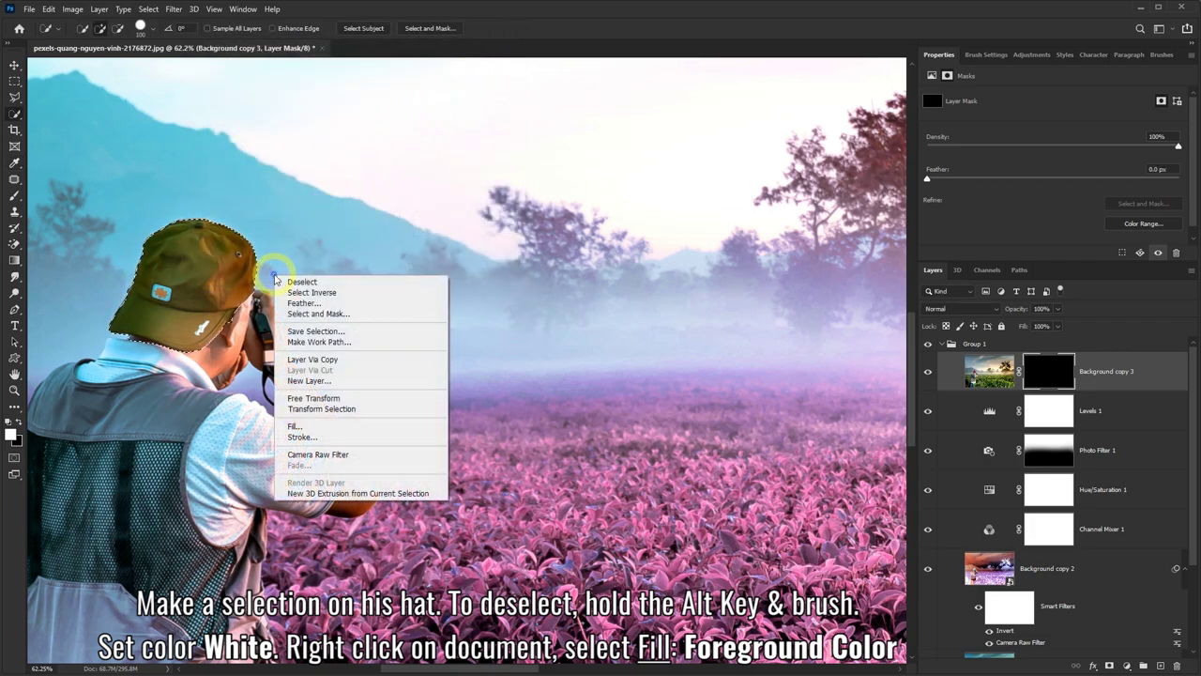
left_click(294, 428)
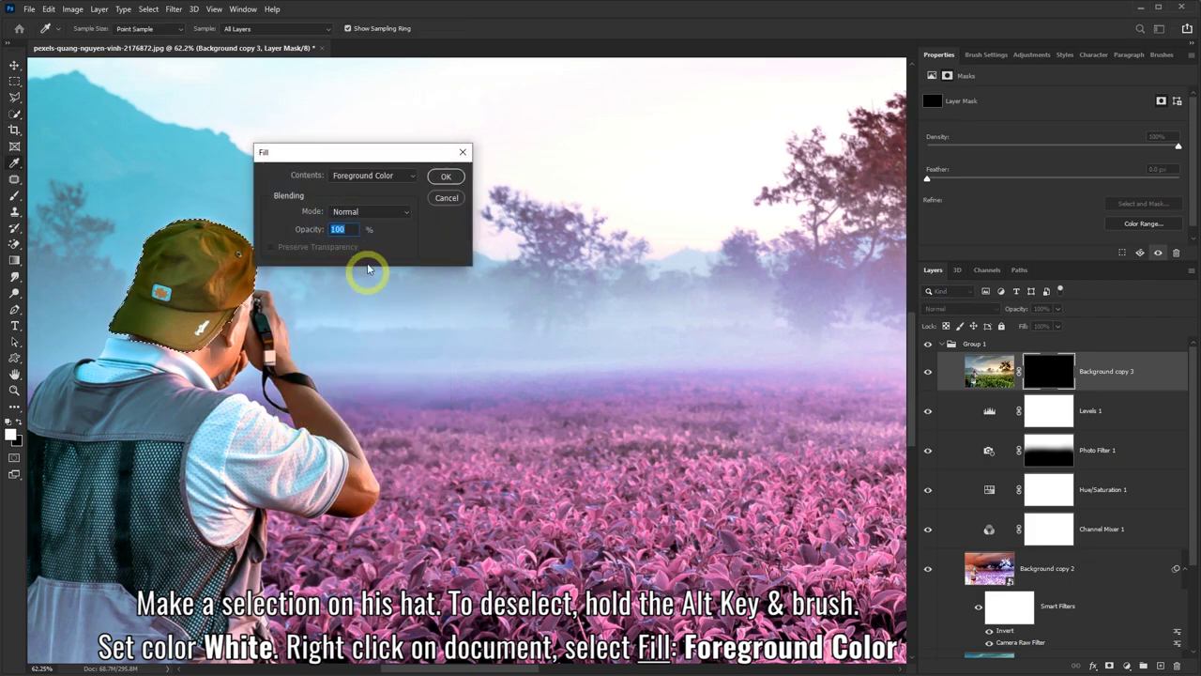
left_click(447, 177)
key("w")
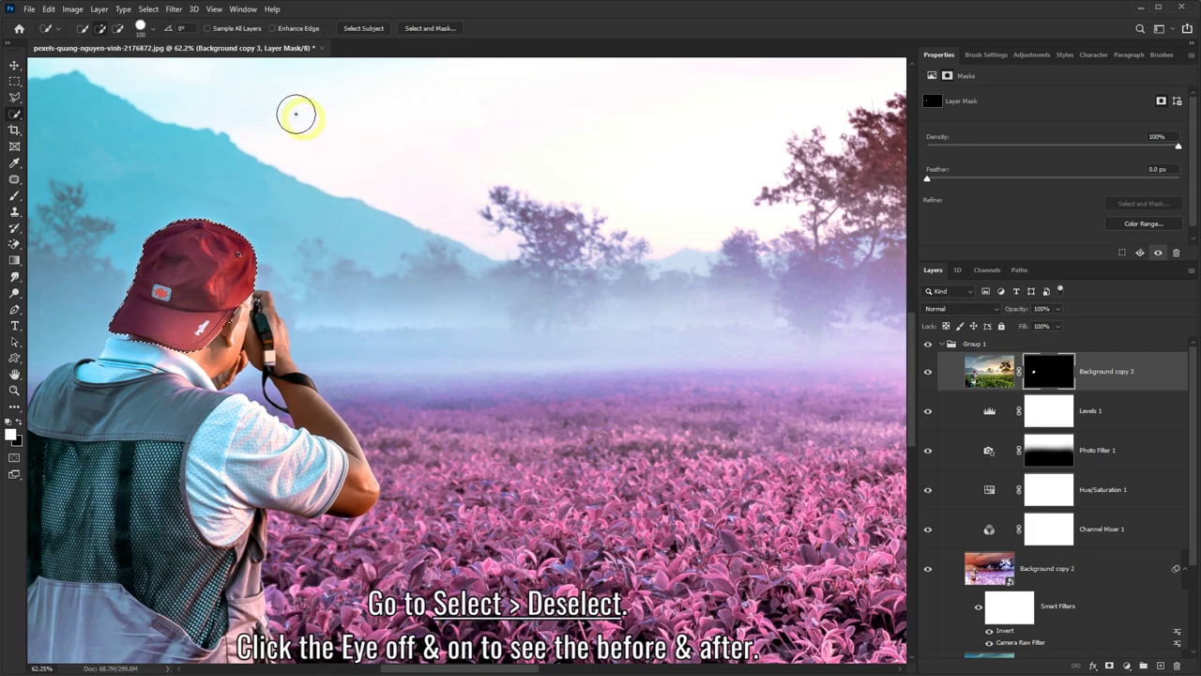
Deselect the hat and fit the whole image on screen.
left_click(148, 9)
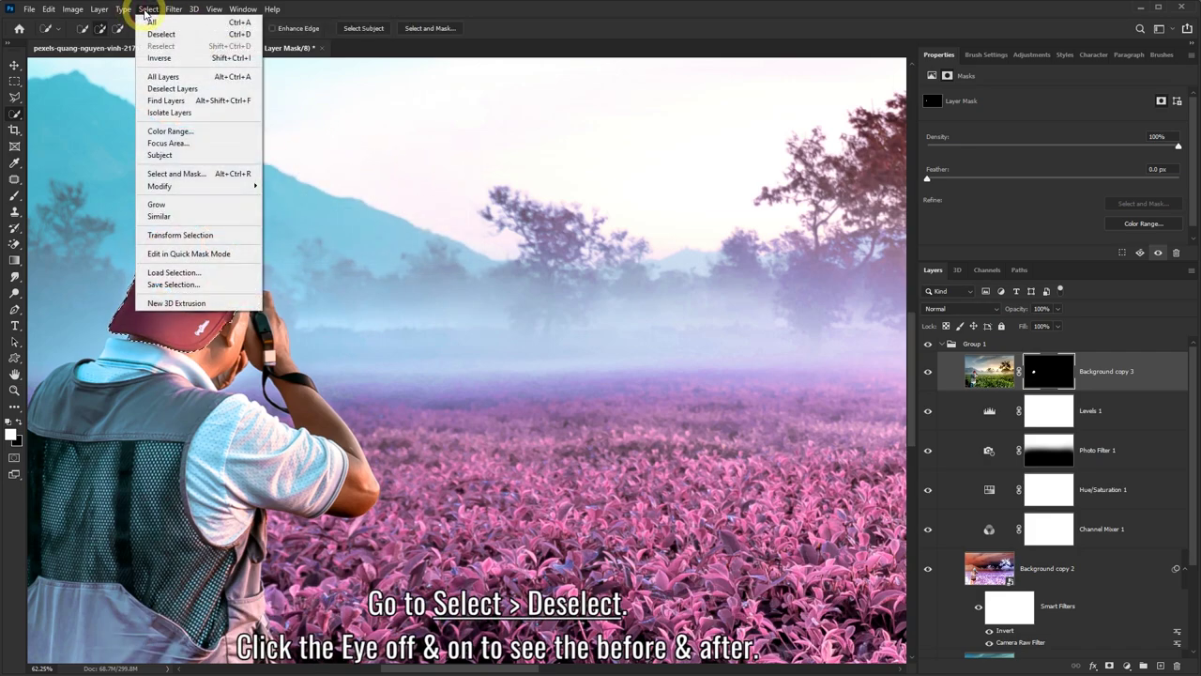
left_click(170, 35)
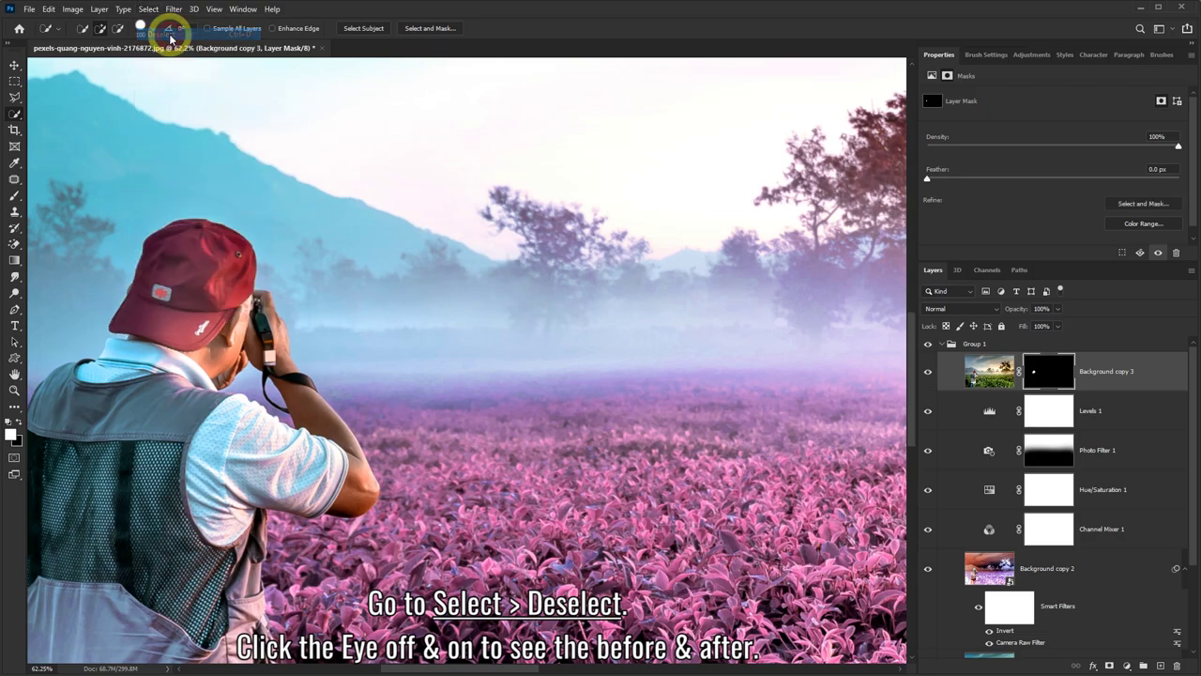
left_click(14, 389)
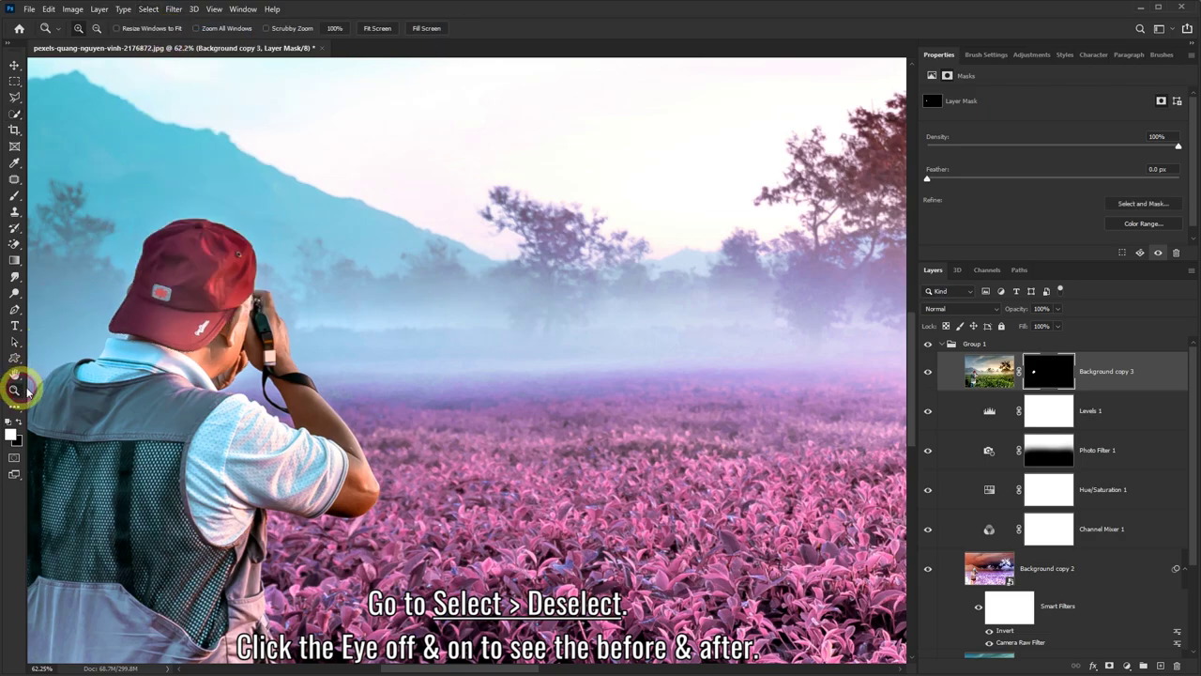
right_click(254, 362)
left_click(281, 367)
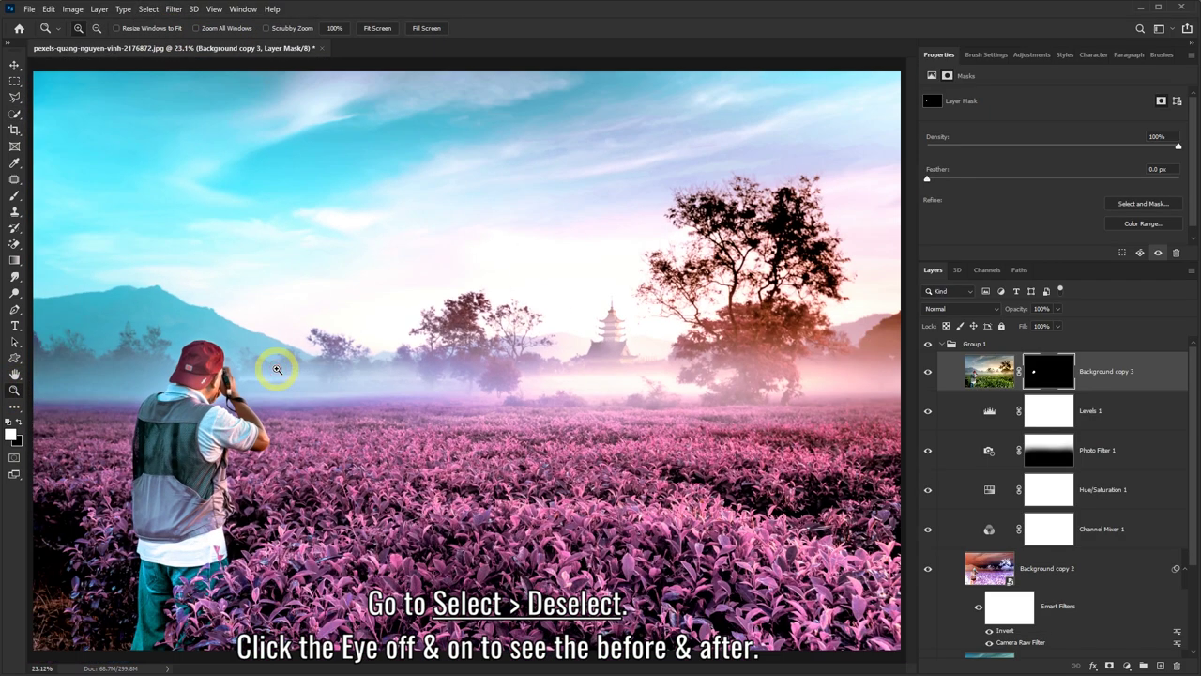
right_click(277, 370)
left_click(304, 437)
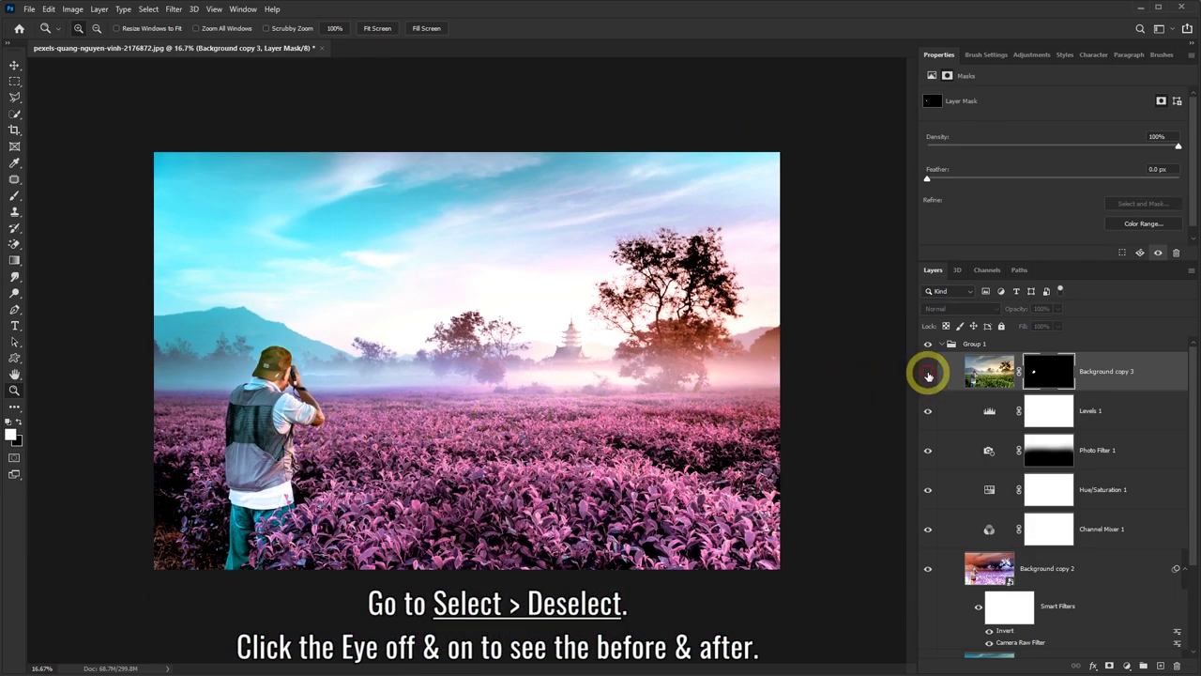
Show Background copy 3, collapse Group 1, and toggle its visibility to compare before and after.
left_click(928, 374)
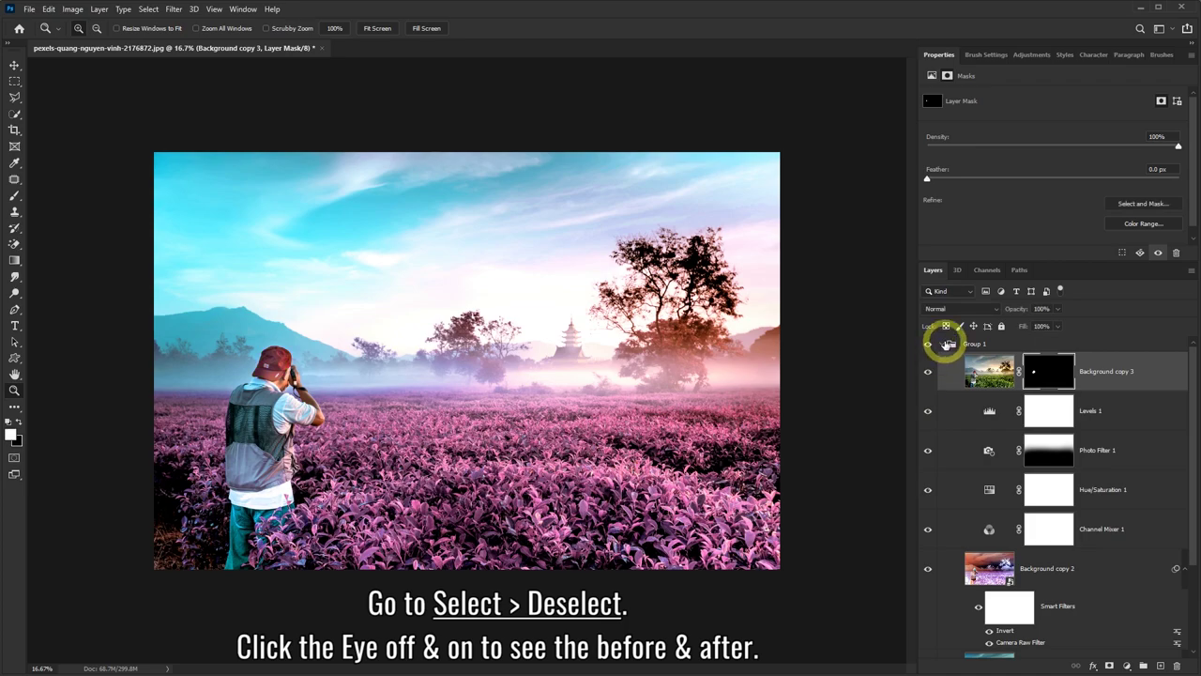
left_click(949, 344)
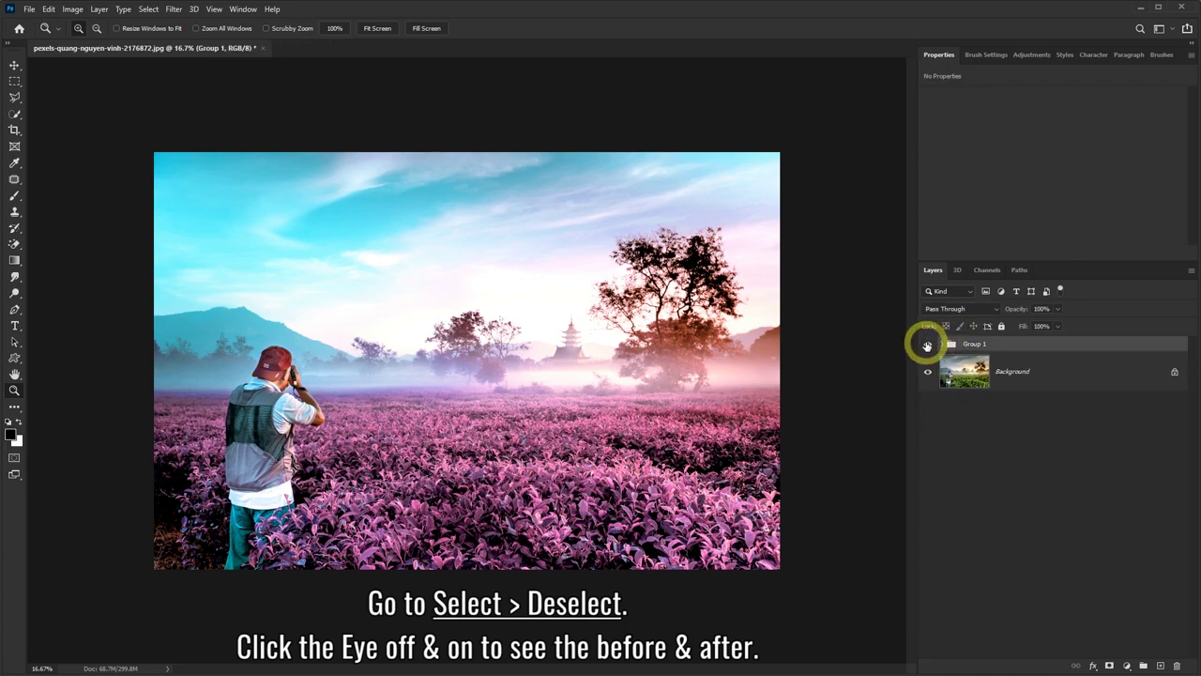
left_click(927, 346)
left_click(928, 346)
left_click(927, 346)
left_click(928, 345)
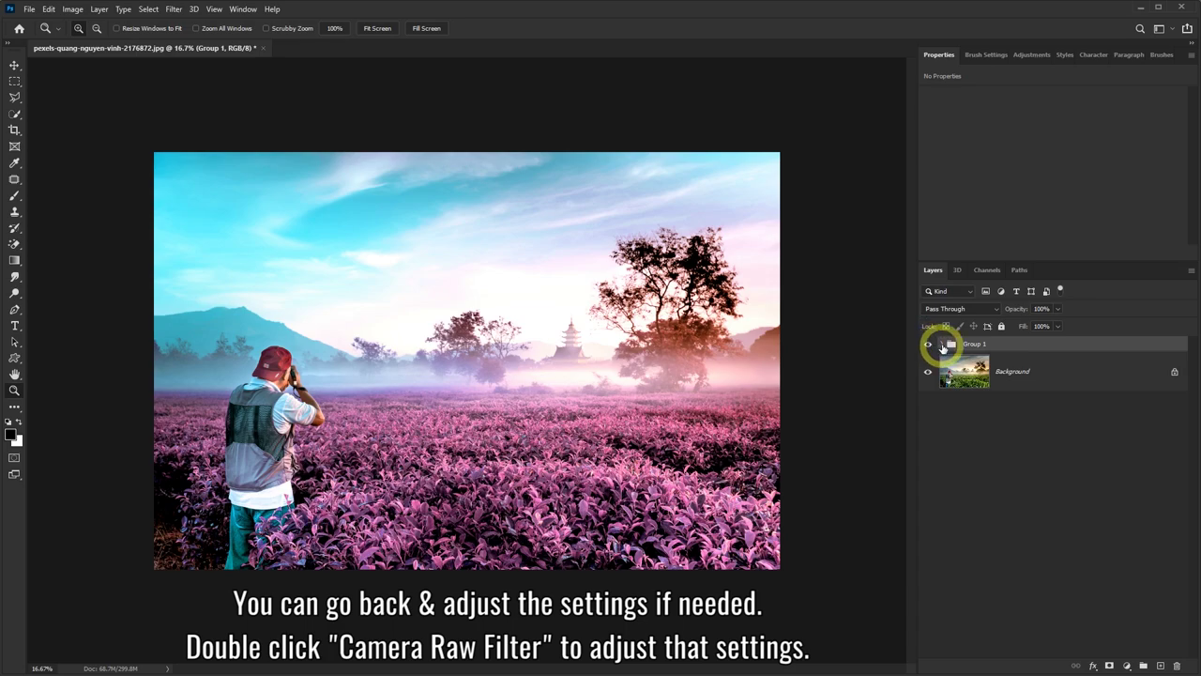
Expand Group 1 and review Levels 1 and the Photo Filter 1 density.
left_click(944, 345)
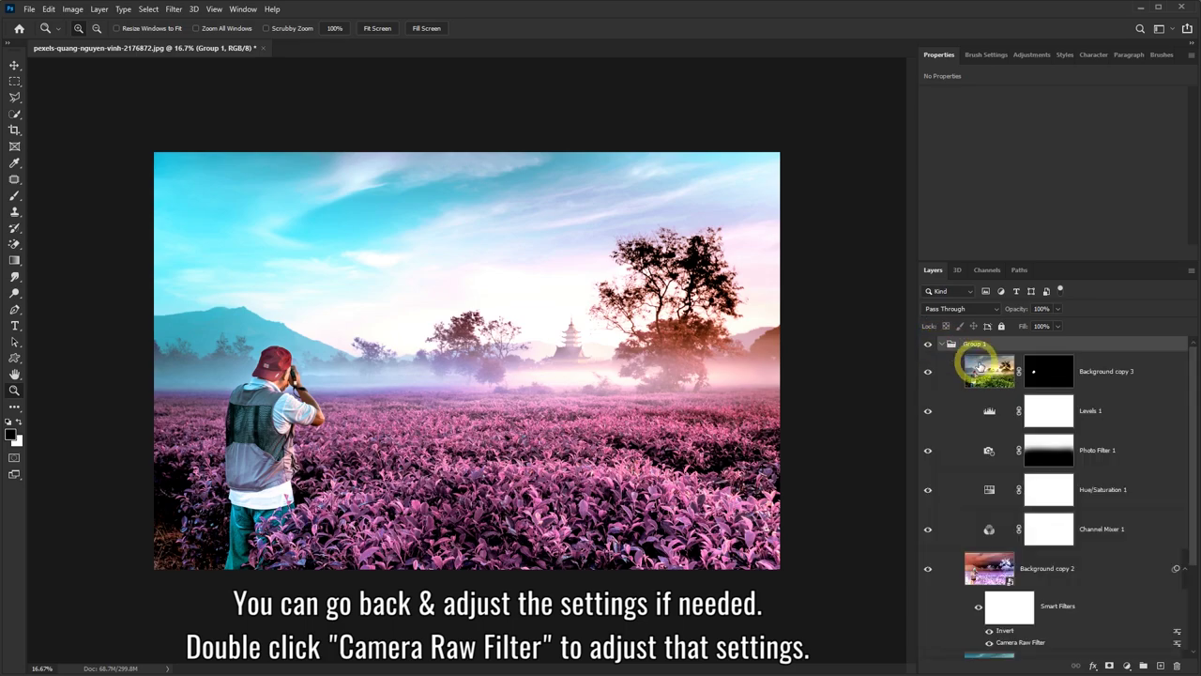
left_click(1092, 413)
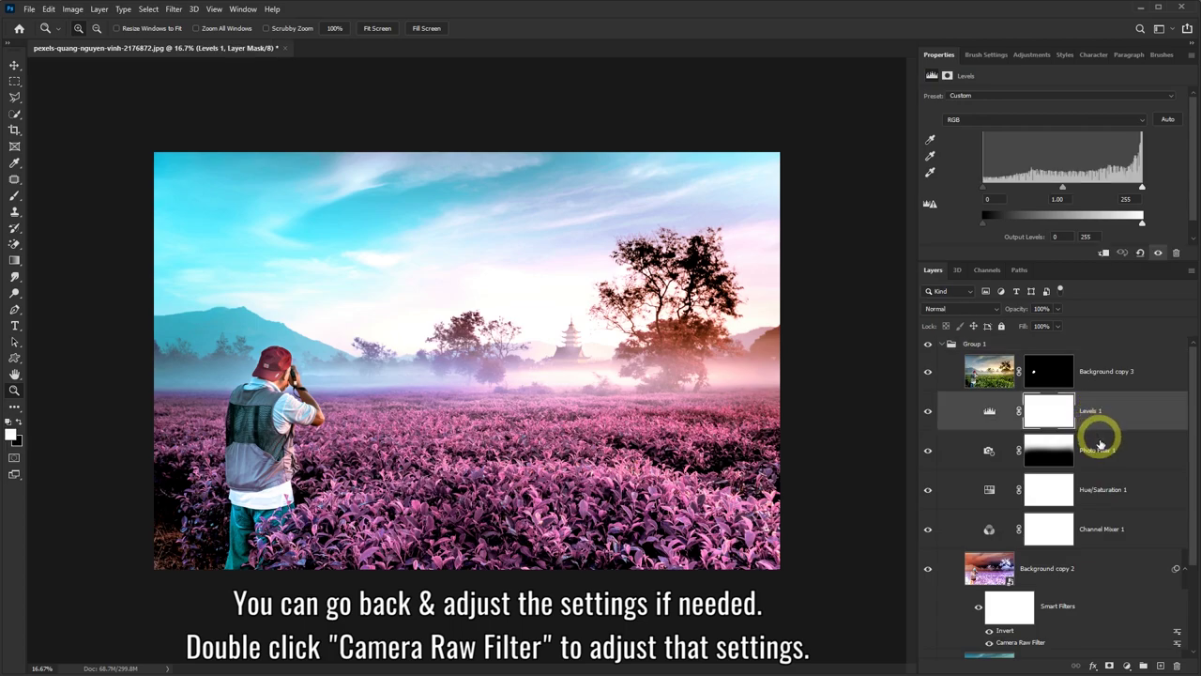
left_click(1102, 449)
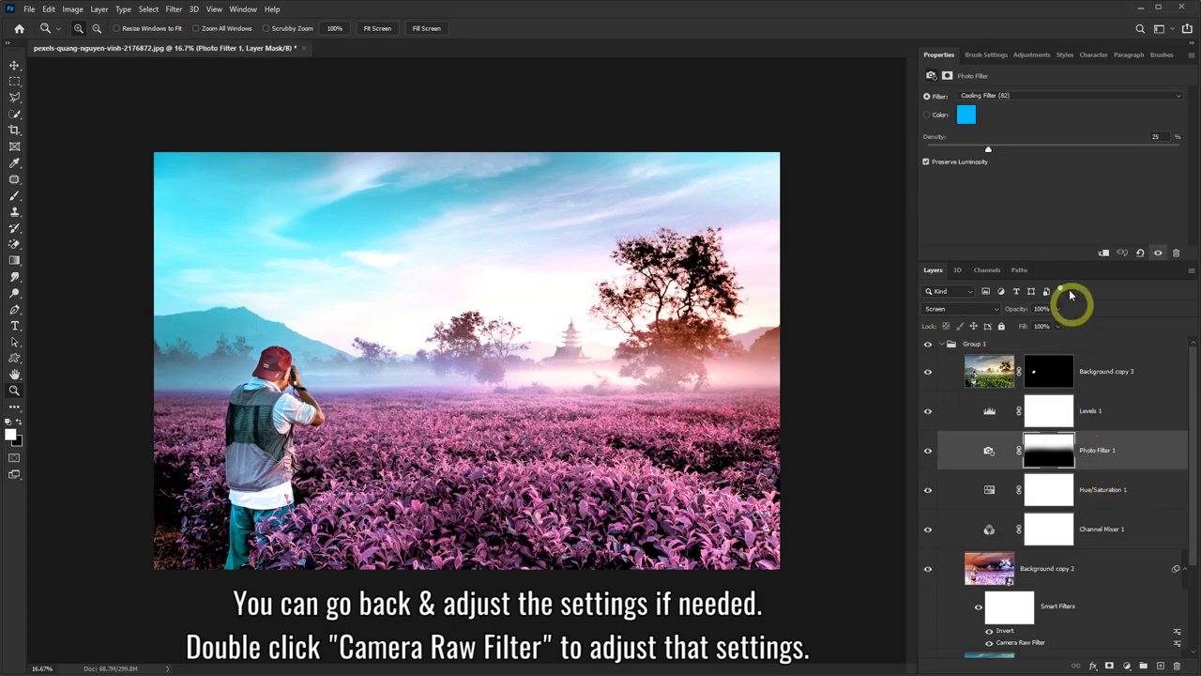
mouse_move(988, 148)
left_mouse_down()
mouse_move(1165, 150)
mouse_move(1010, 150)
left_mouse_up()
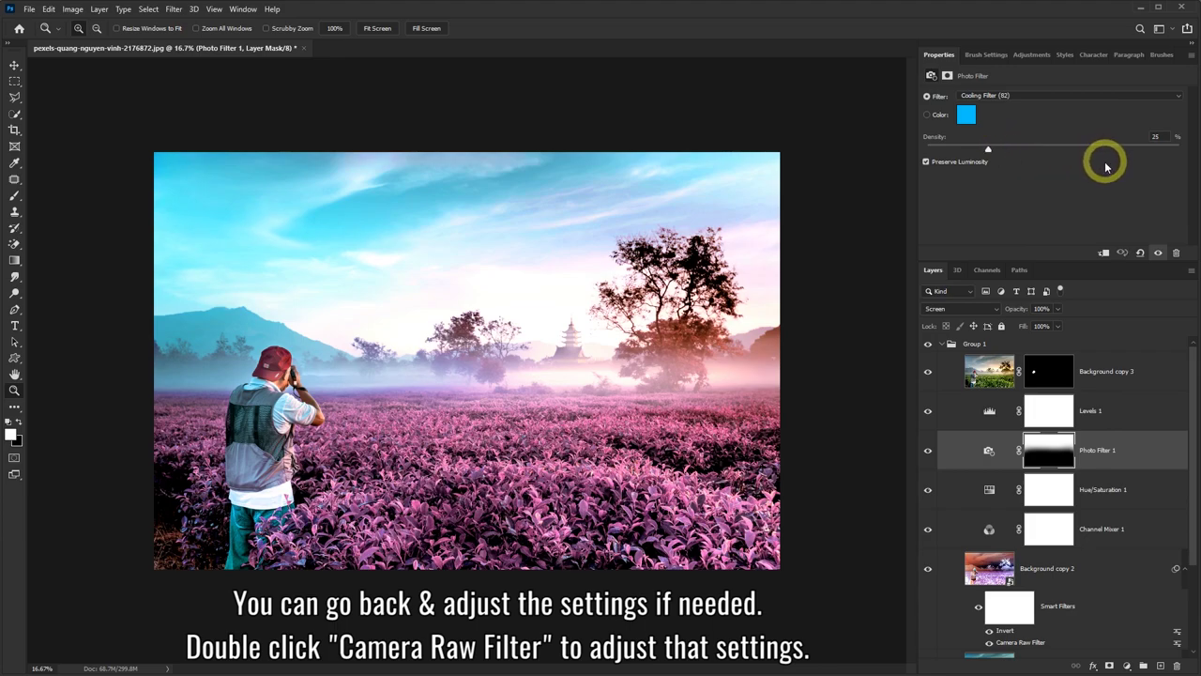
Review Hue/Saturation 1's Magentas range (Hue -10, Saturation 0, Lightness +30).
left_click(1104, 489)
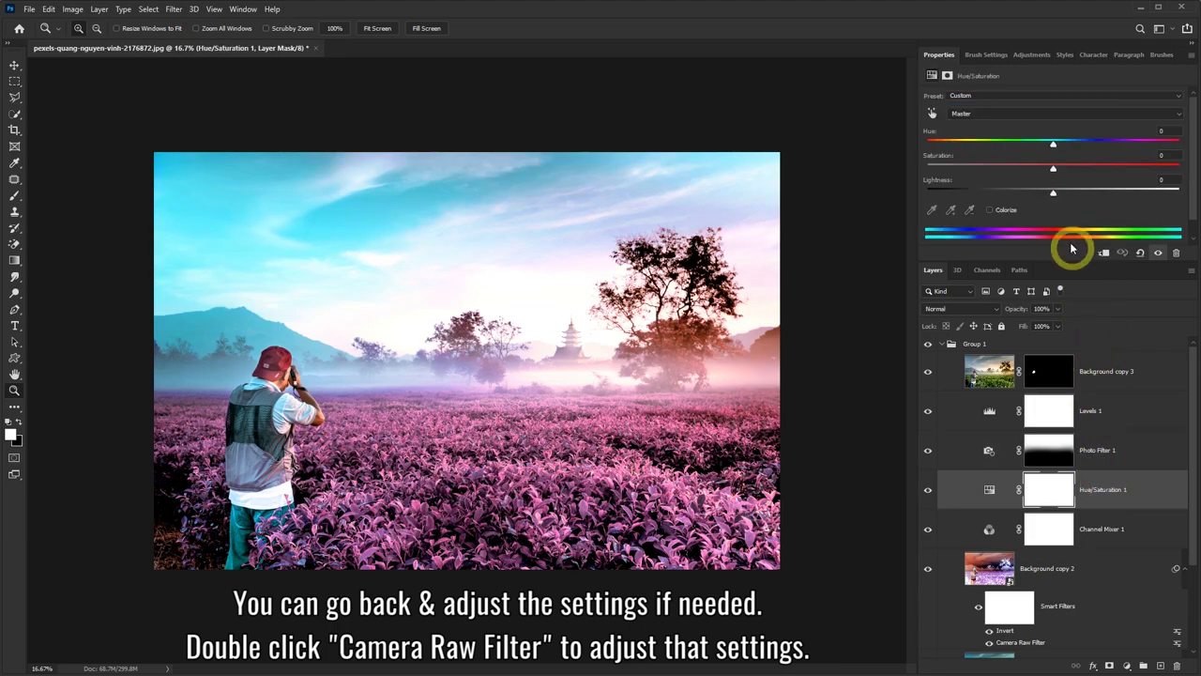
left_click(985, 113)
left_click(974, 181)
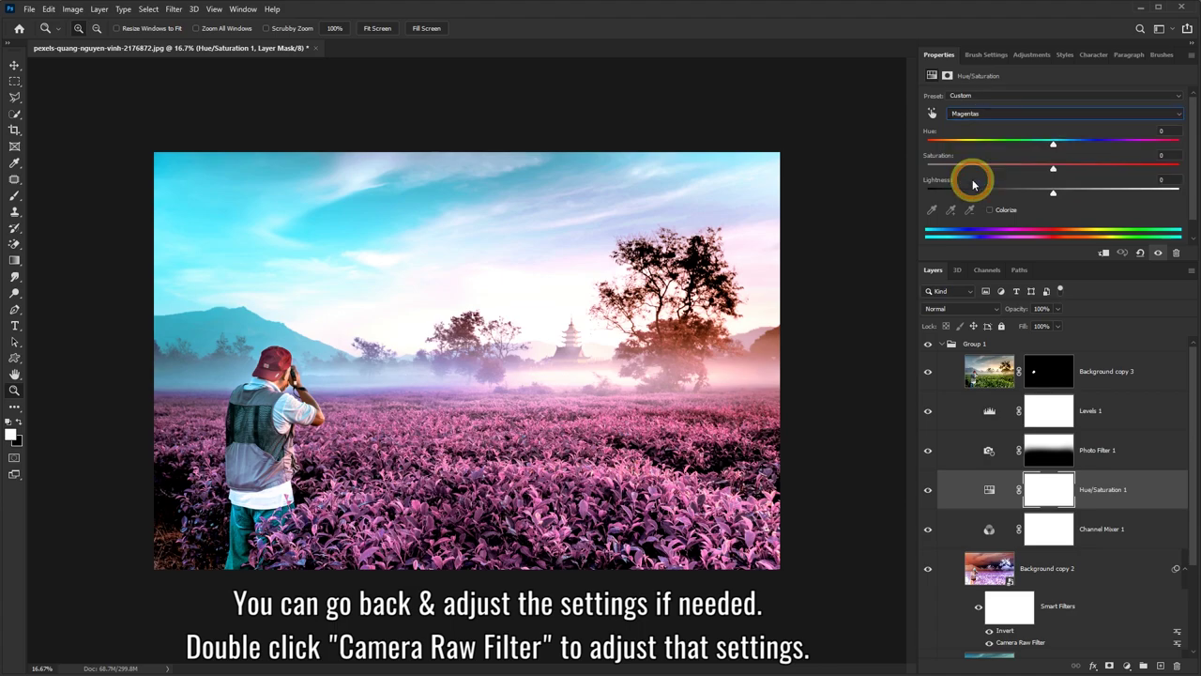
mouse_move(1066, 174)
left_mouse_down()
mouse_move(1056, 168)
mouse_move(1089, 199)
left_mouse_up()
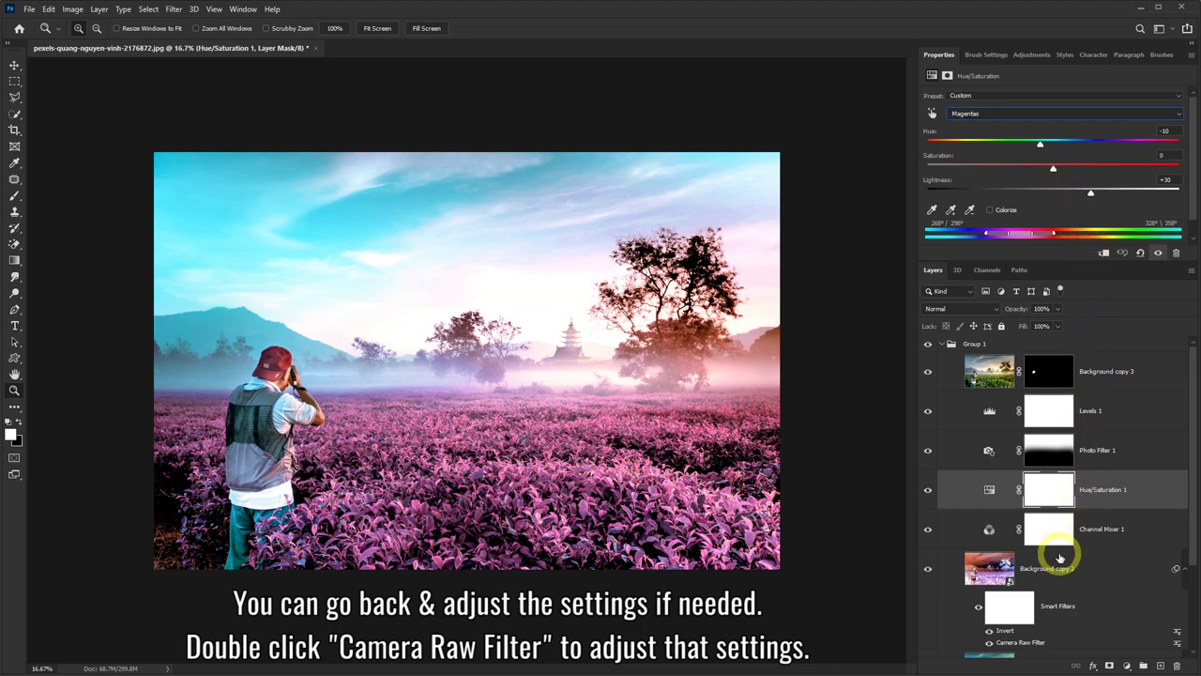
double_click(1033, 643)
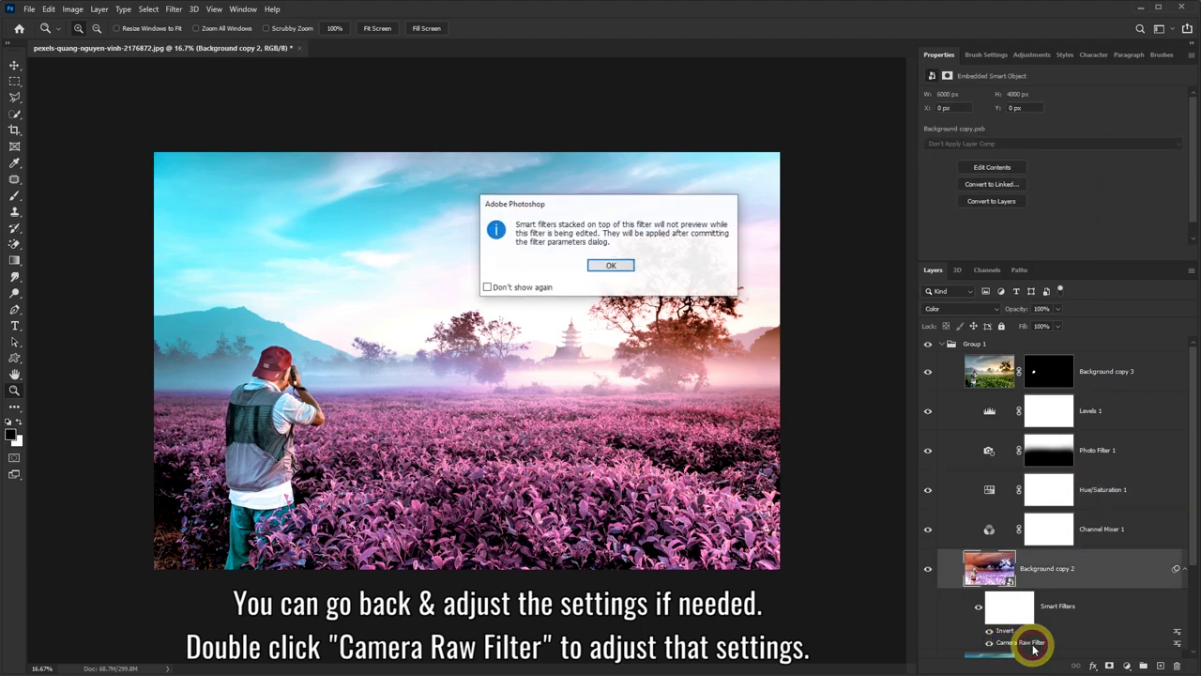
left_click(610, 266)
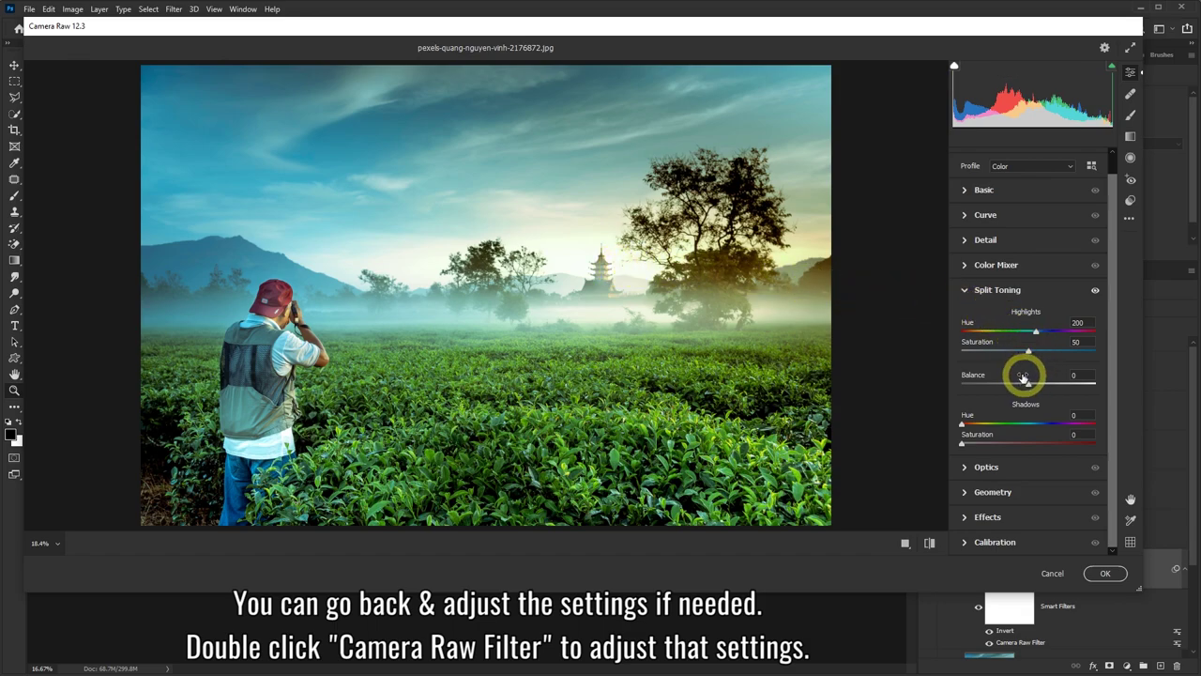
left_click(969, 189)
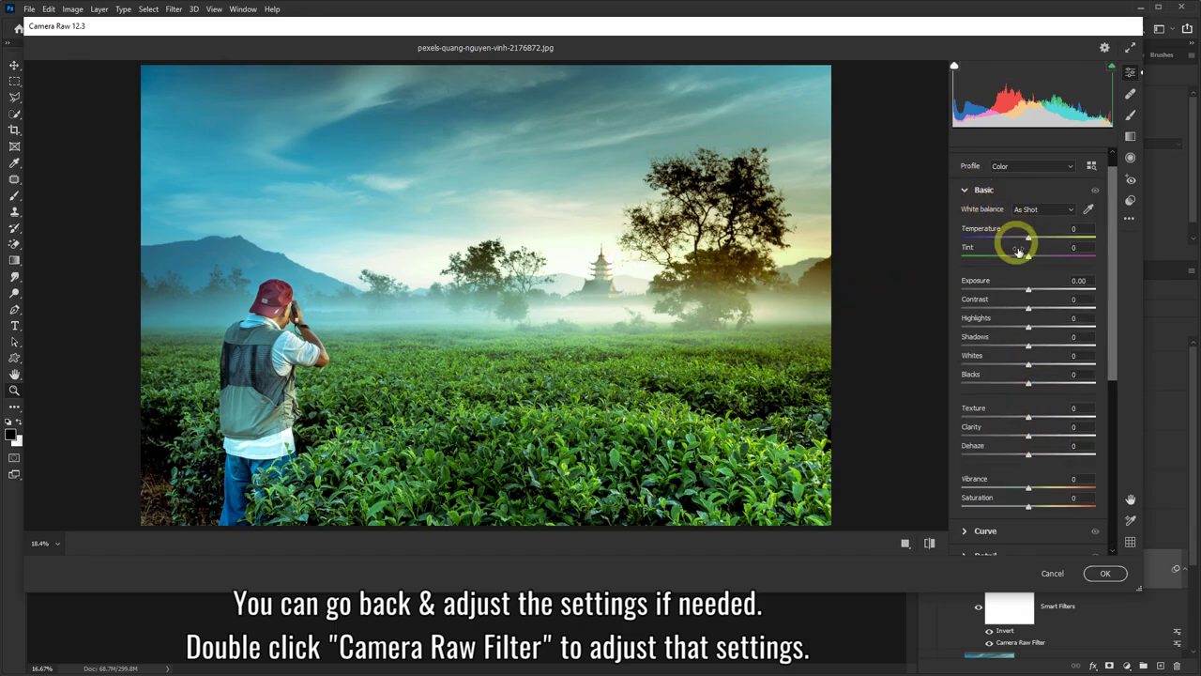
mouse_move(1032, 316)
left_mouse_down()
mouse_move(1049, 314)
mouse_move(998, 309)
mouse_move(1032, 316)
left_mouse_up()
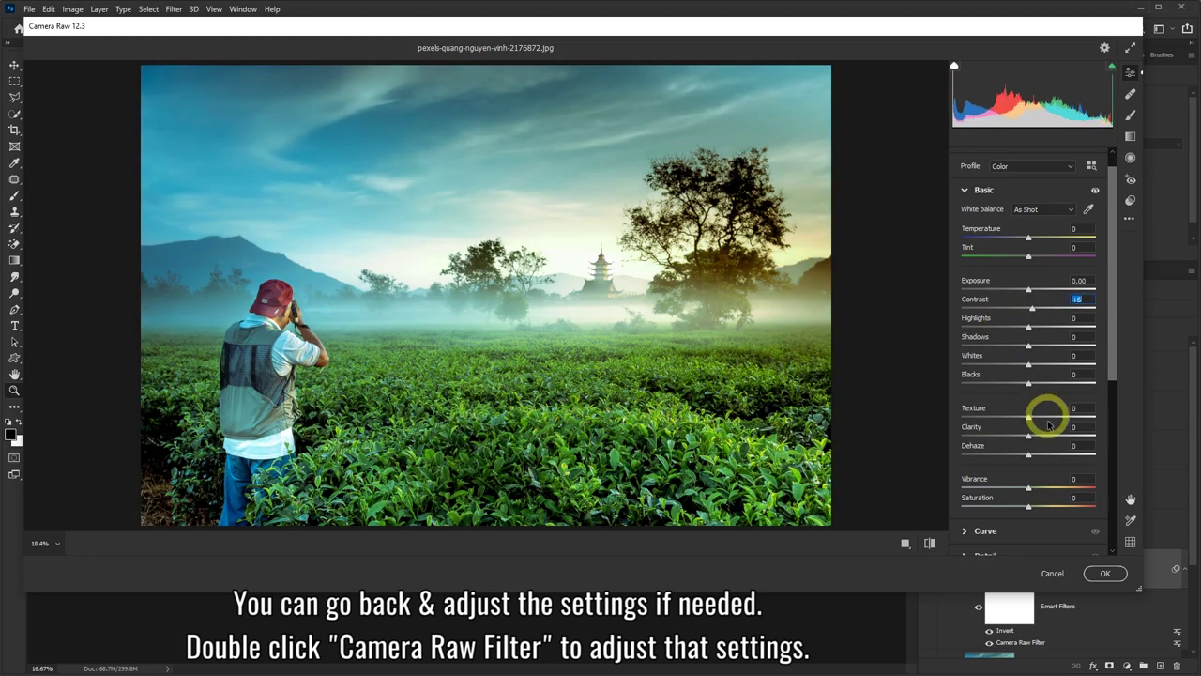
left_click(1051, 572)
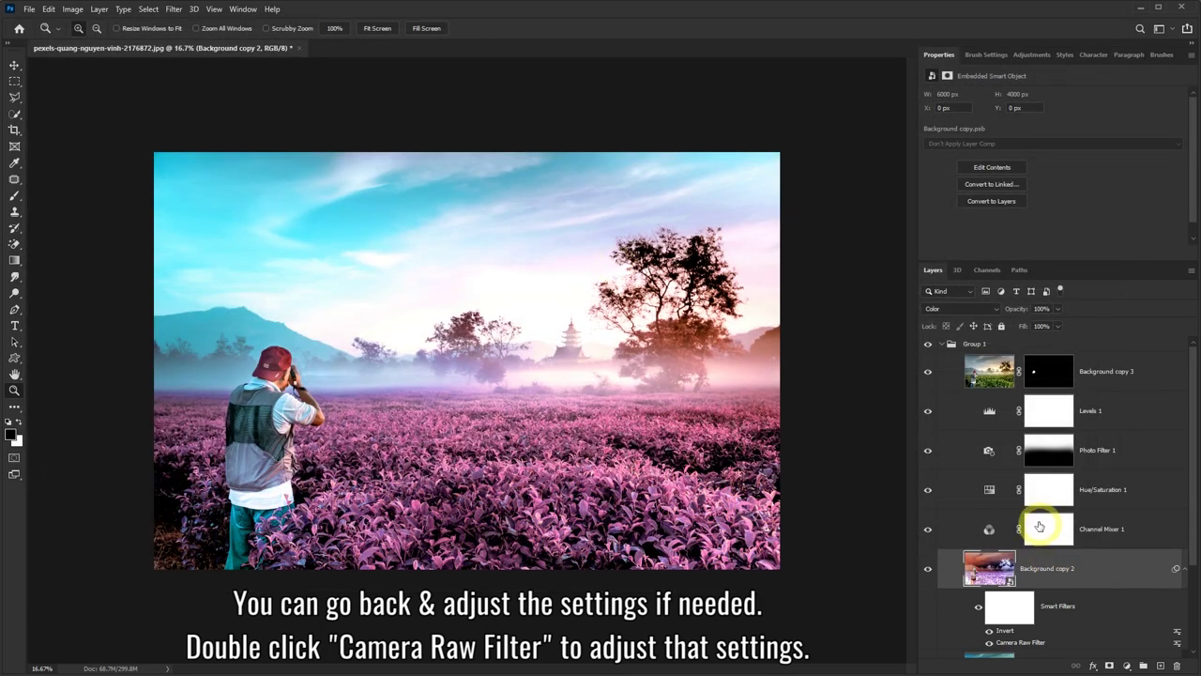
Collapse Group 1 and toggle its edits off and on twice, ending with the recolour visible.
left_click(941, 343)
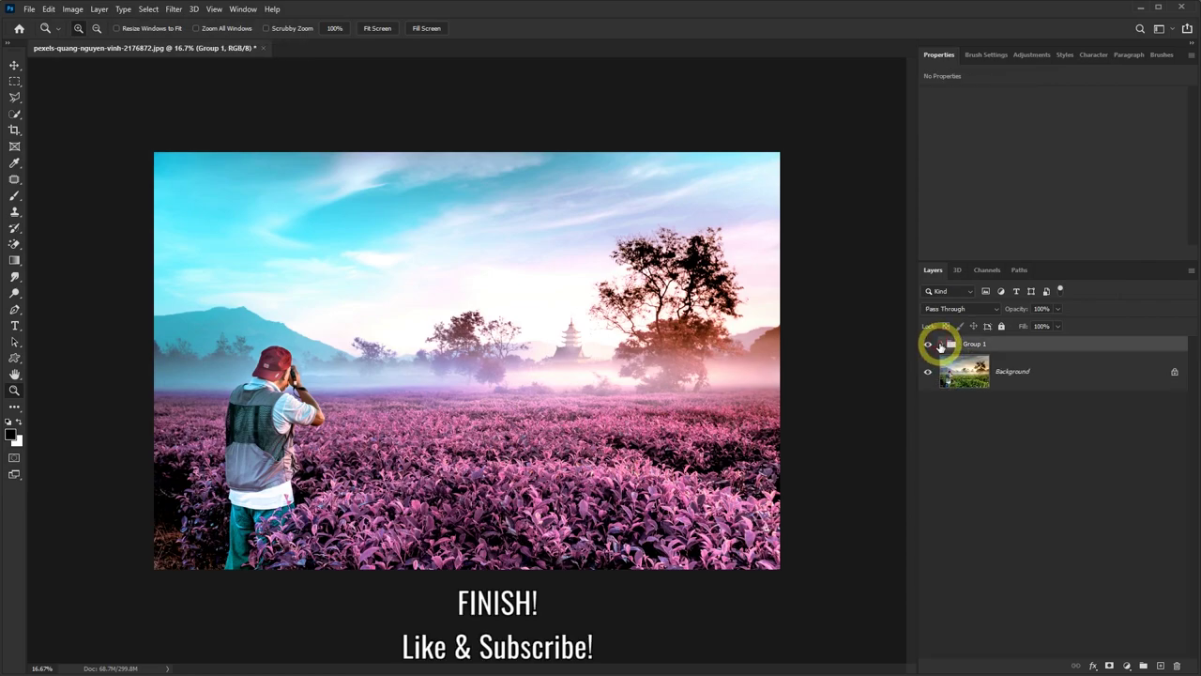
left_click(929, 345)
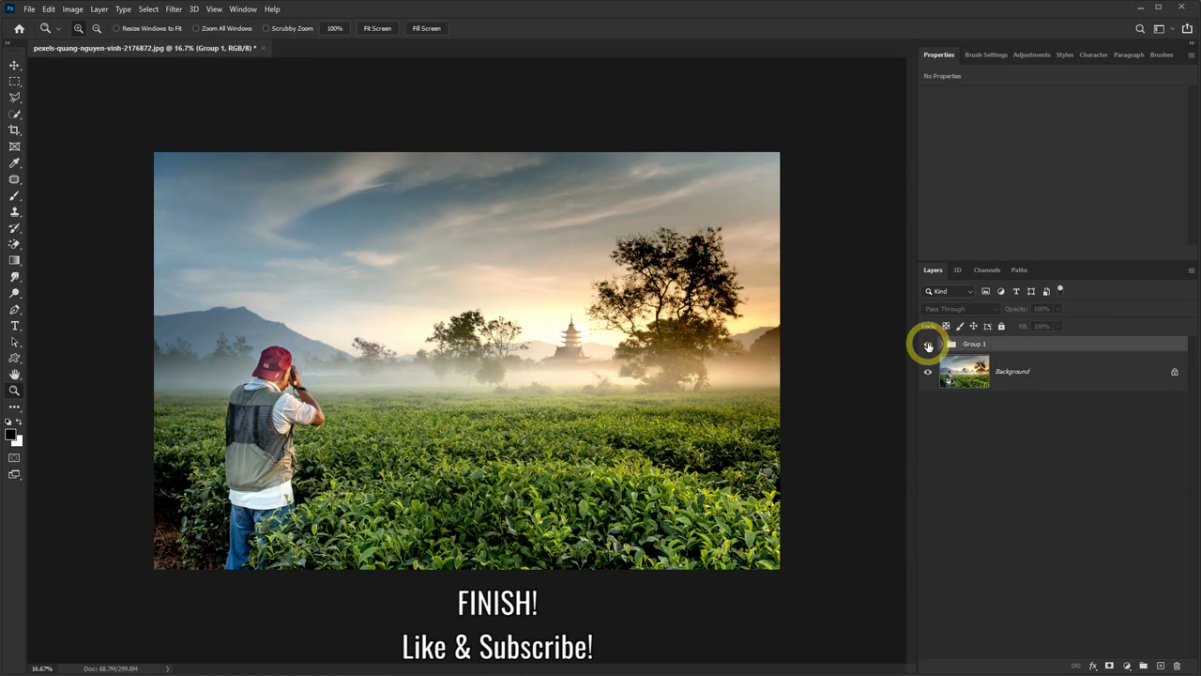
left_click(929, 345)
left_click(929, 345)
left_click(928, 346)
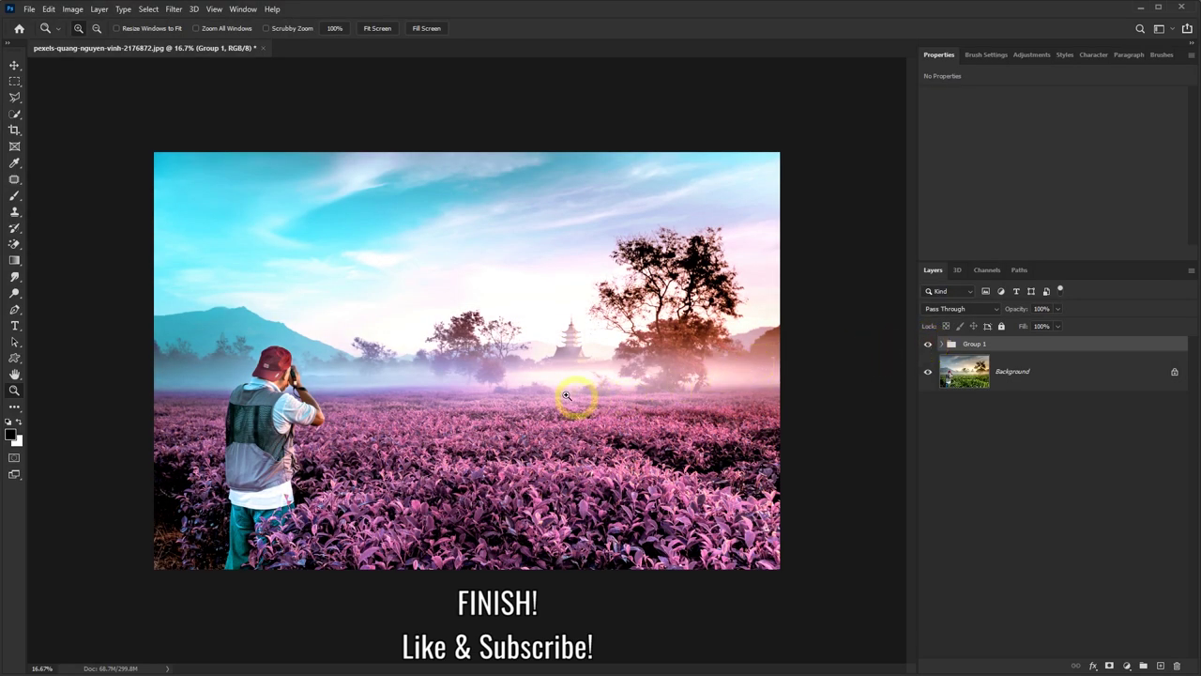